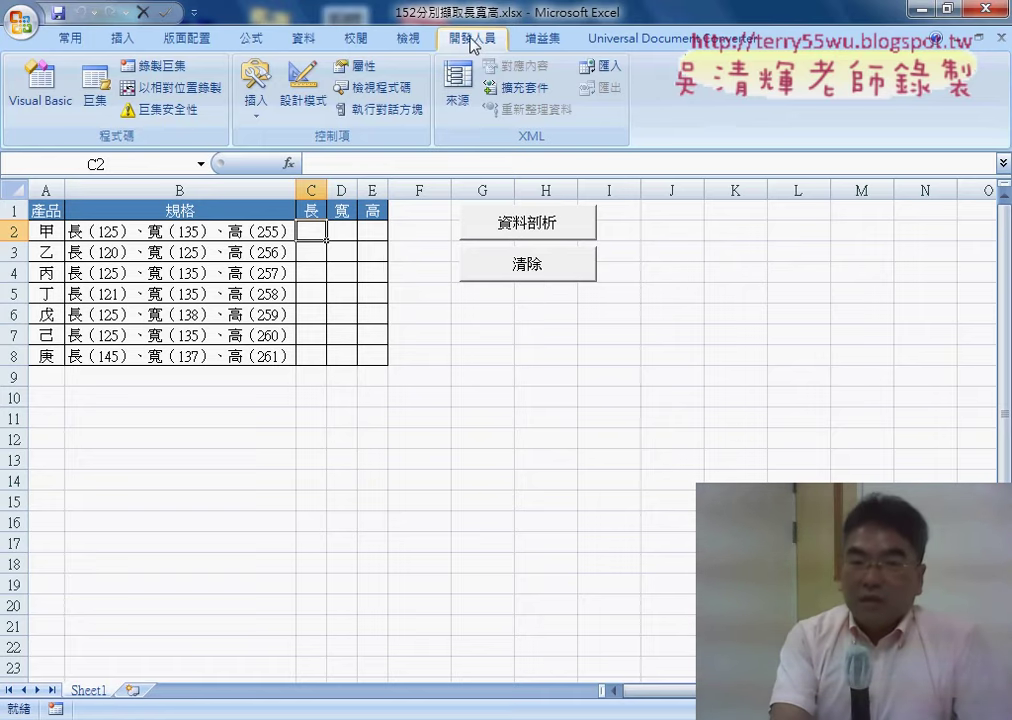
Briefly select the spec cells B2:B8, then deselect them by clicking G9
click(516, 318)
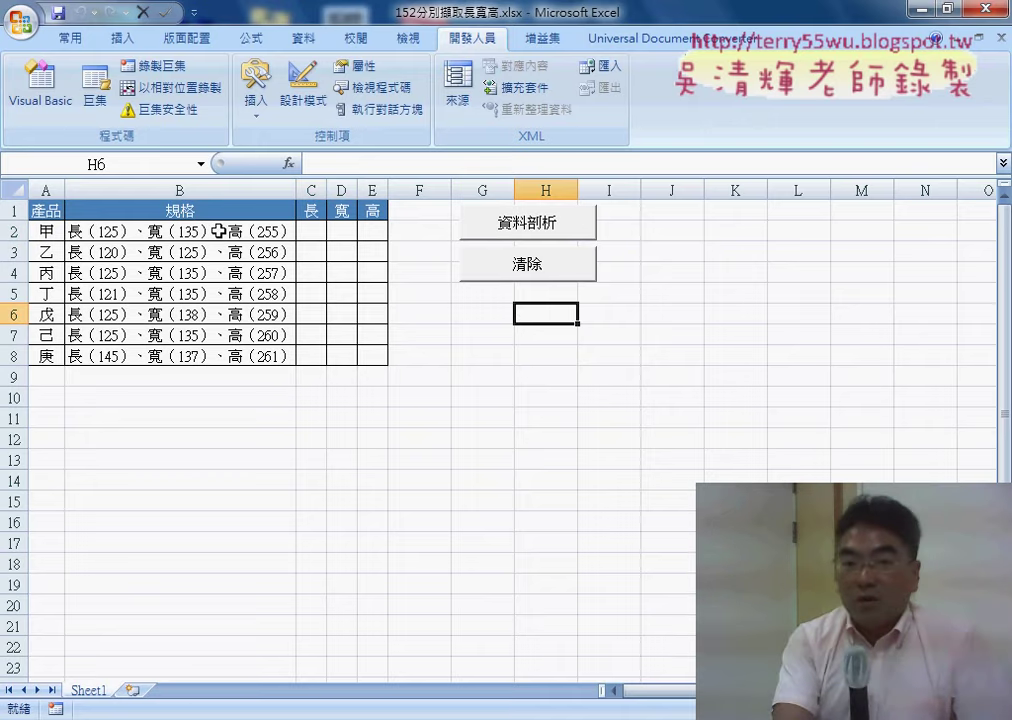
drag(218, 231, 226, 356)
click(464, 368)
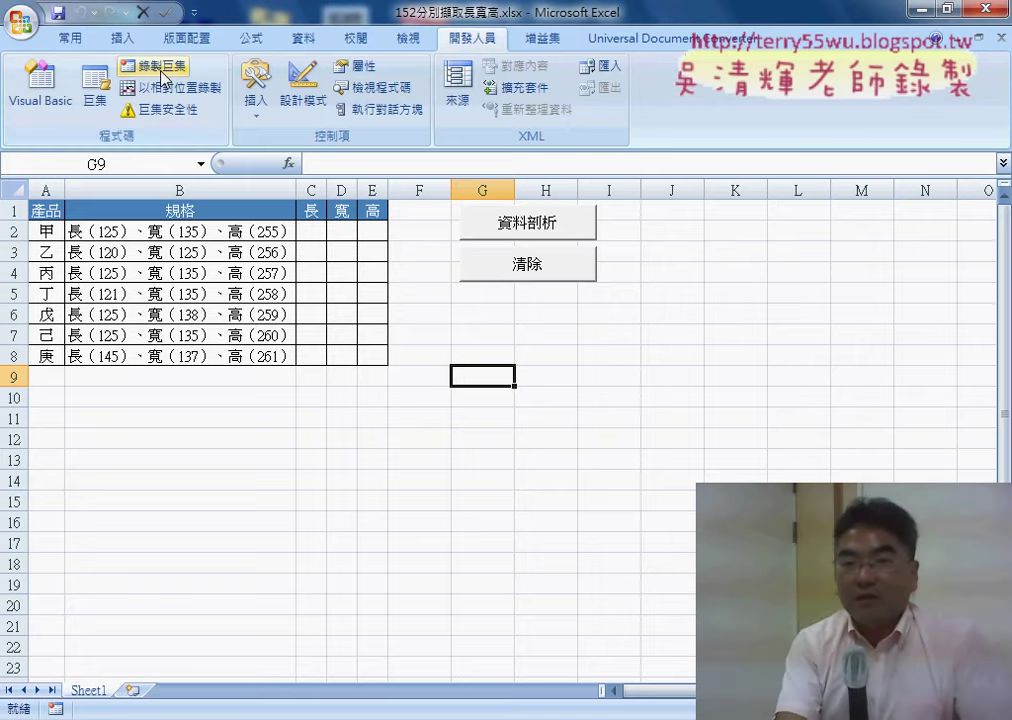
Record a new macro named 資料剖析, kept in 現用活頁簿 (current workbook)
click(191, 67)
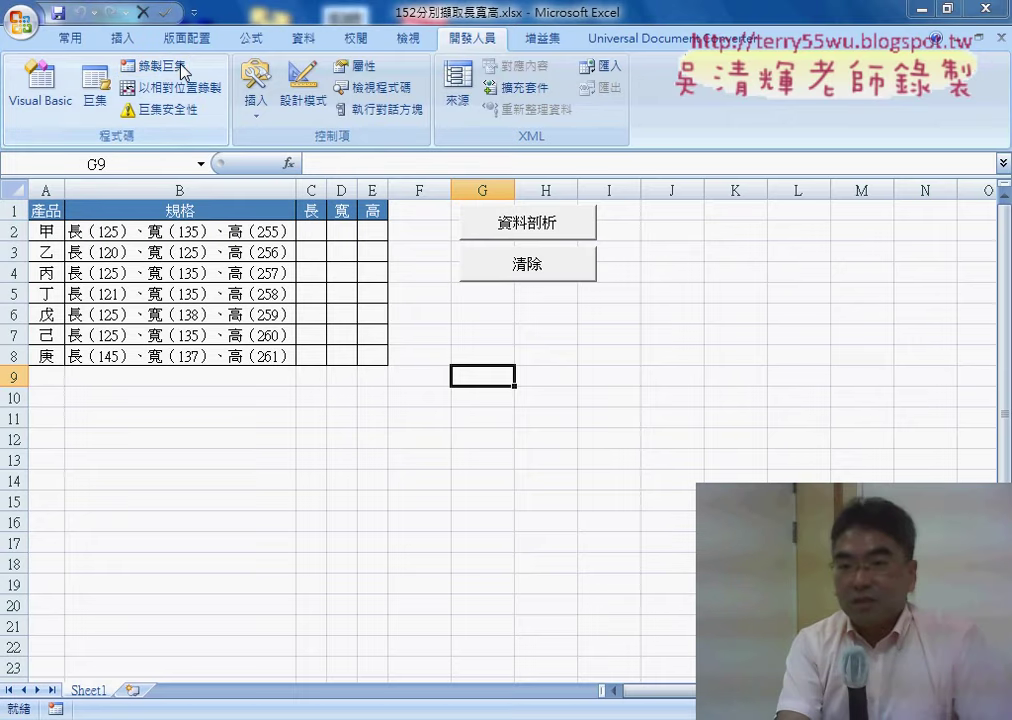
right_click(588, 230)
click(648, 288)
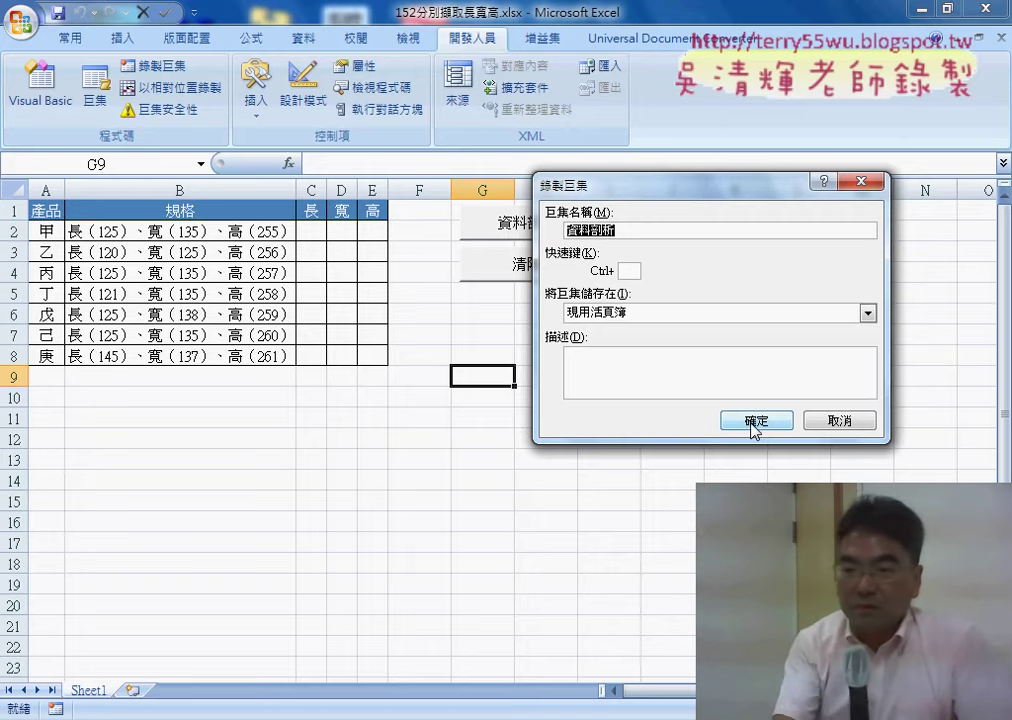
click(755, 421)
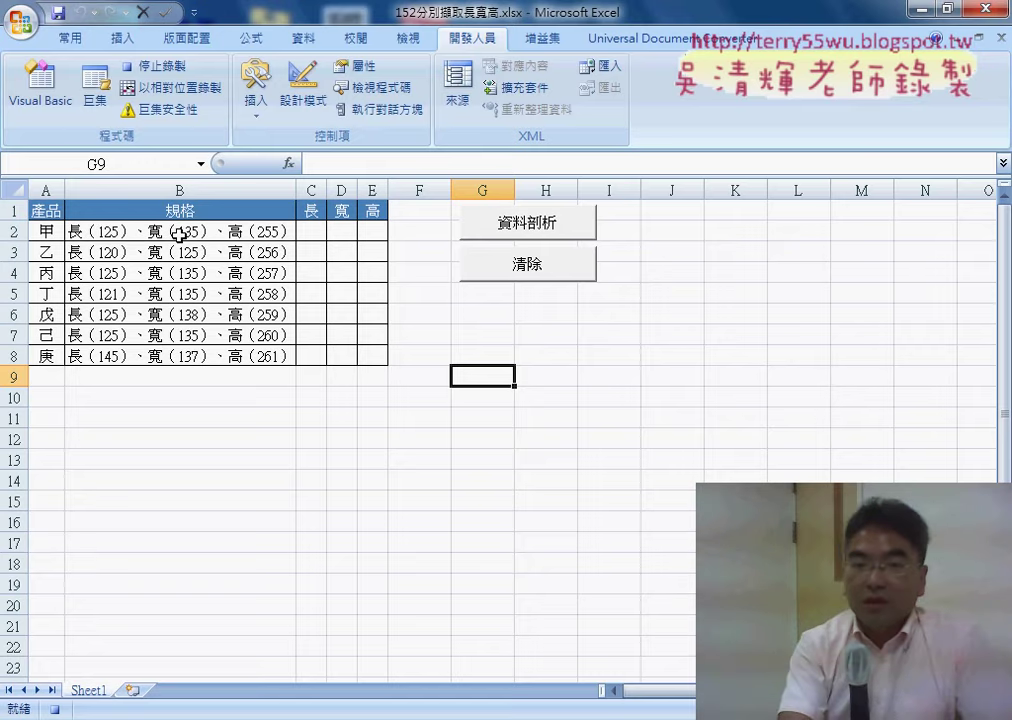
Select B2:B8, circle the spec cells in red ink and hand-write 'Range' below
drag(186, 231, 186, 348)
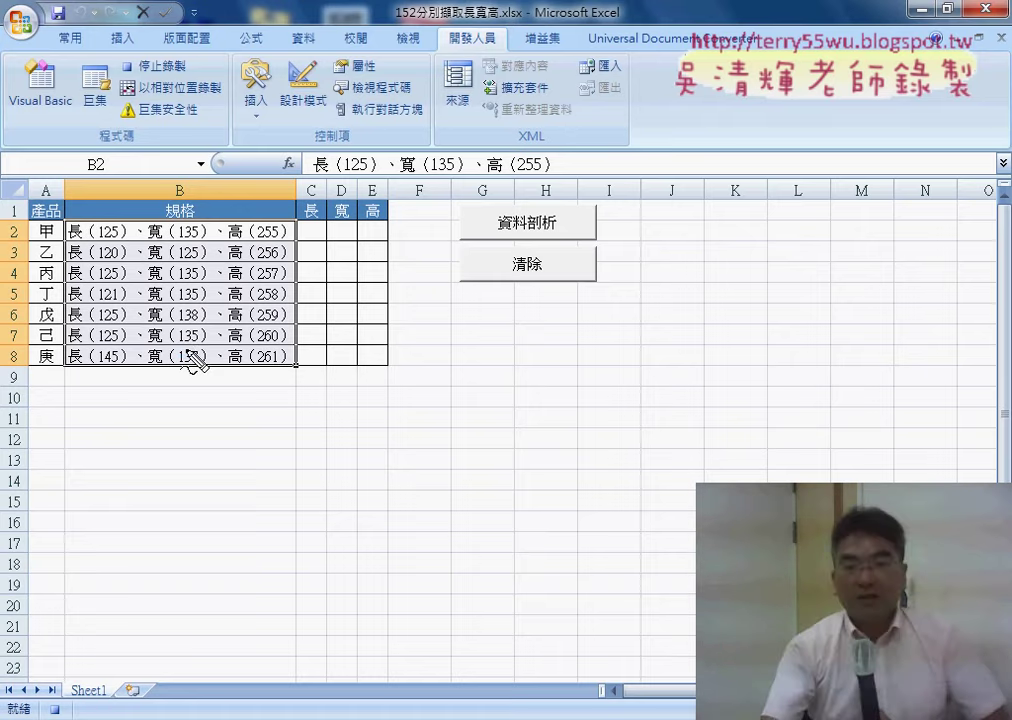
drag(92, 228, 65, 340)
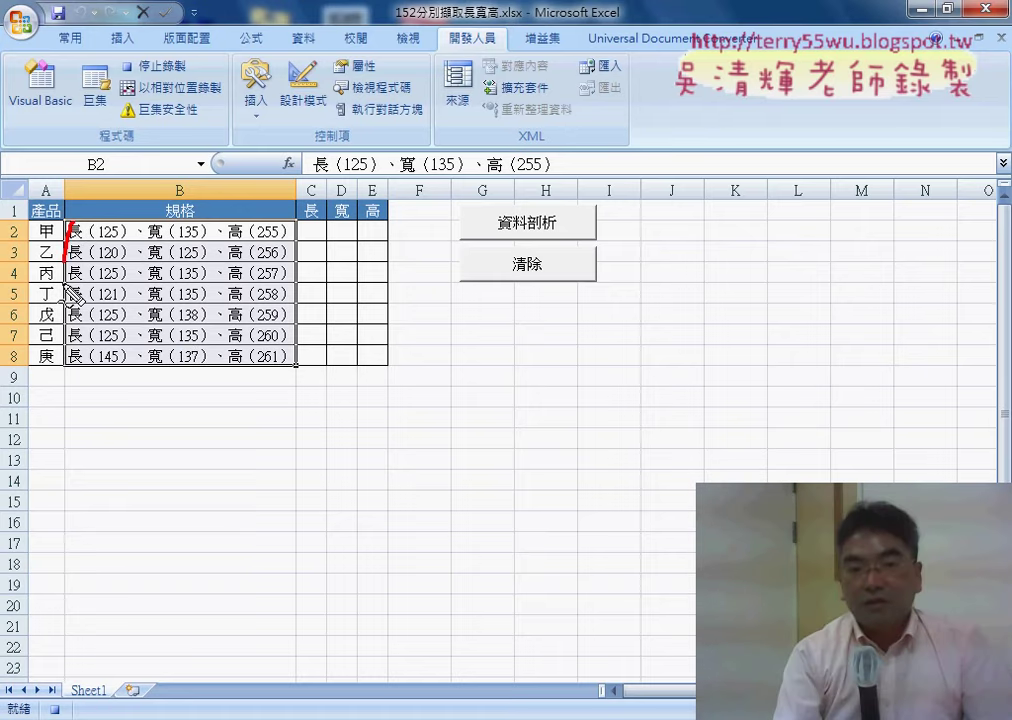
mouse_move(189, 414)
mouse_down()
mouse_move(190, 462)
mouse_move(225, 460)
mouse_up()
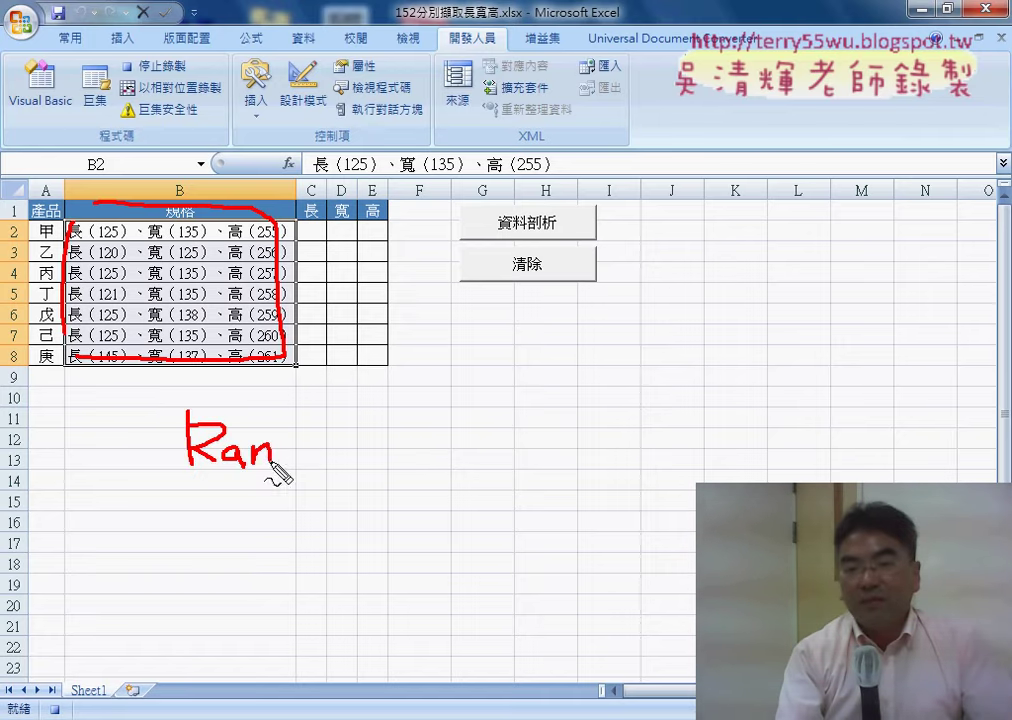
drag(296, 457, 272, 484)
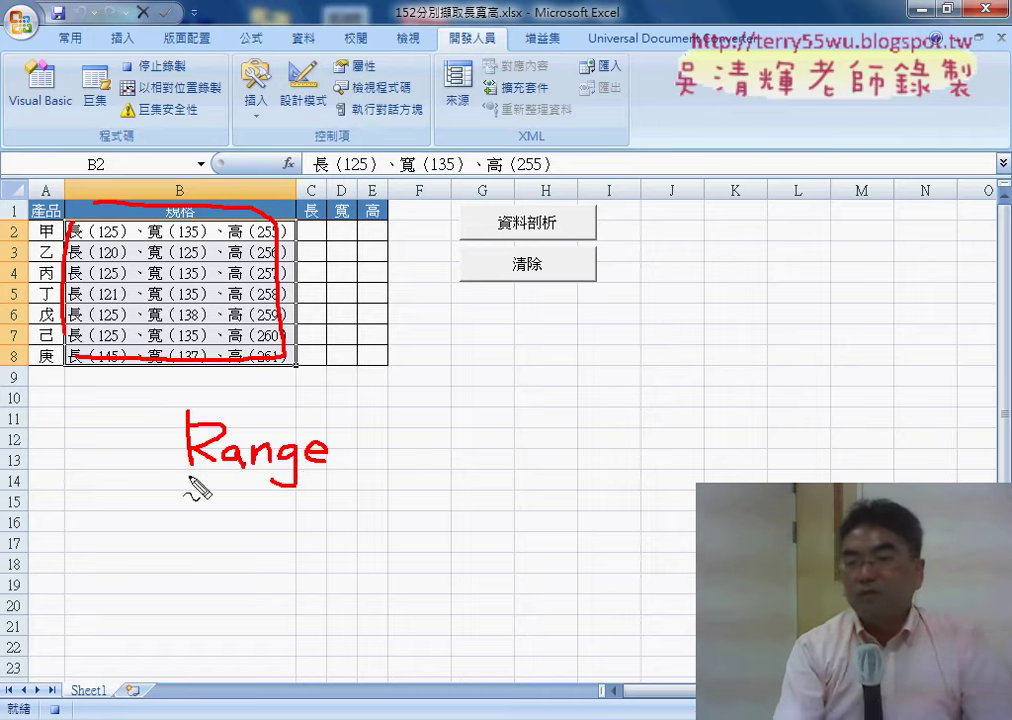
drag(188, 476, 345, 474)
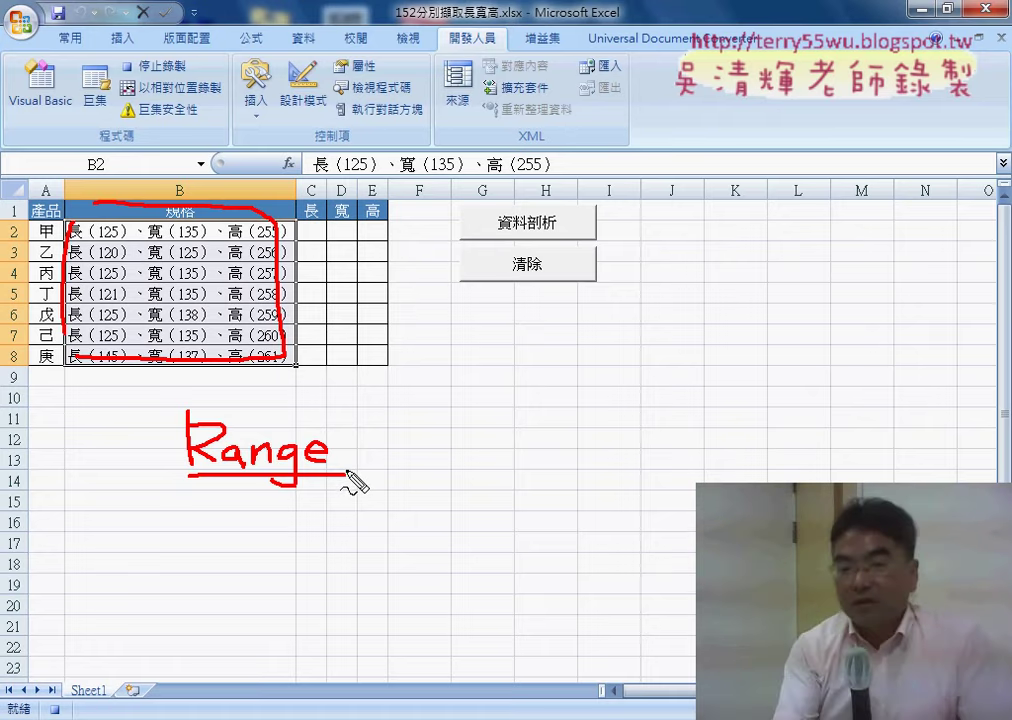
Complete the handwritten note Range("B2:B8").Select, then erase the ink
drag(353, 415, 344, 468)
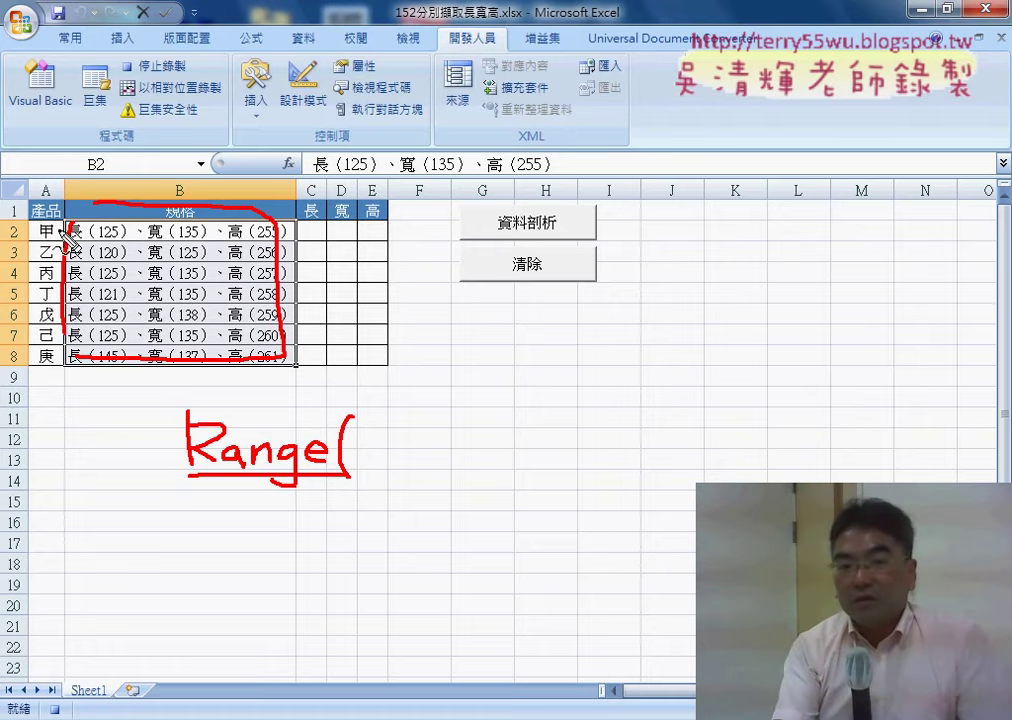
drag(366, 422, 367, 436)
drag(377, 421, 378, 435)
mouse_move(395, 433)
mouse_down()
mouse_move(397, 471)
mouse_move(477, 470)
mouse_move(526, 428)
mouse_up()
mouse_move(535, 425)
mouse_down()
mouse_move(541, 465)
mouse_move(616, 464)
mouse_up()
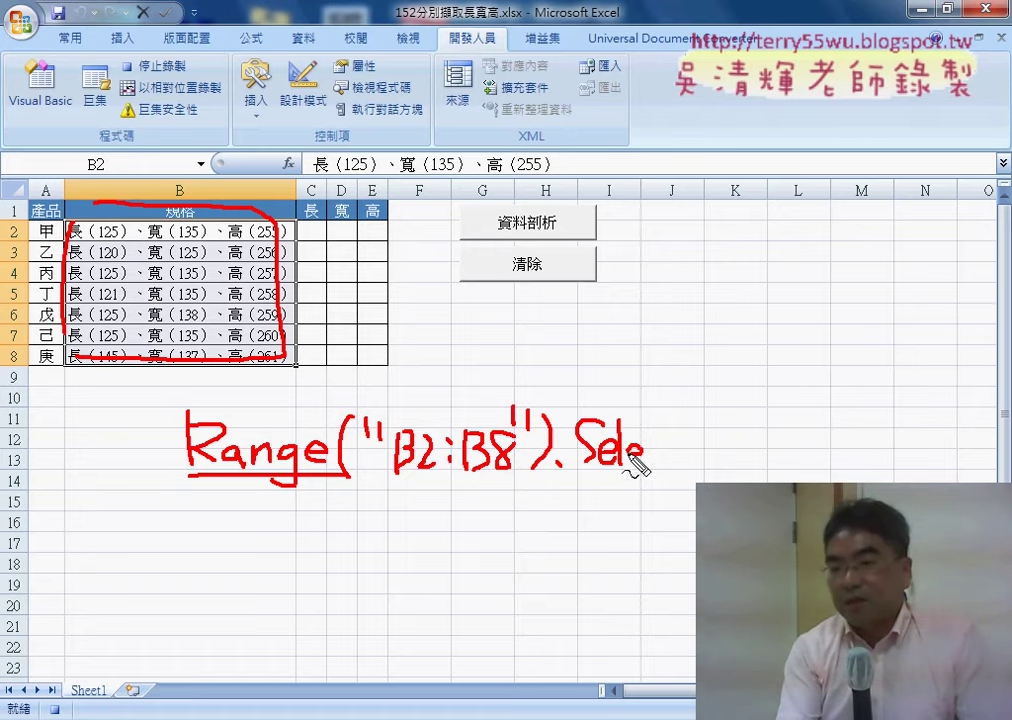
drag(661, 424, 682, 468)
drag(650, 440, 682, 438)
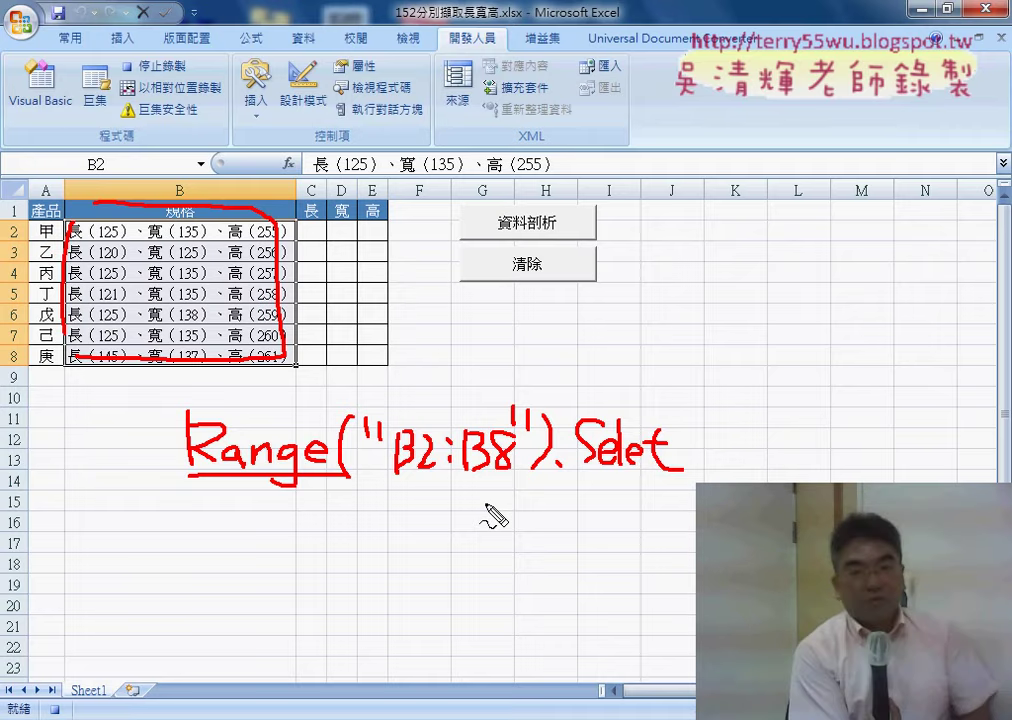
key(Escape)
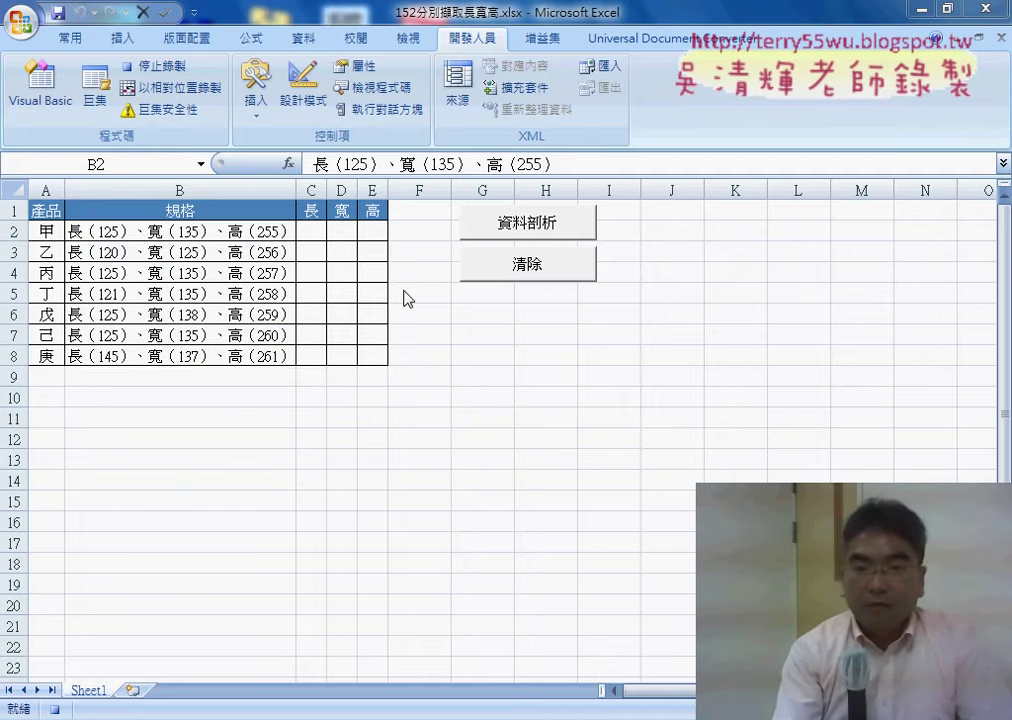
Start Text to Columns on the specs using Fixed width, advancing to the column-format step
click(304, 40)
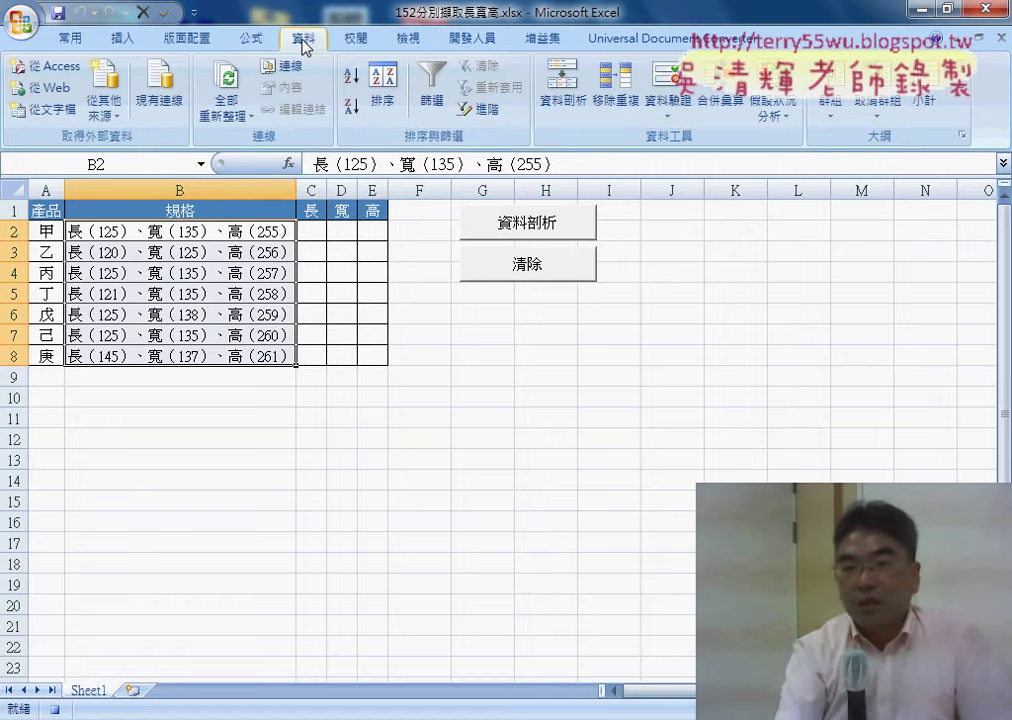
click(563, 90)
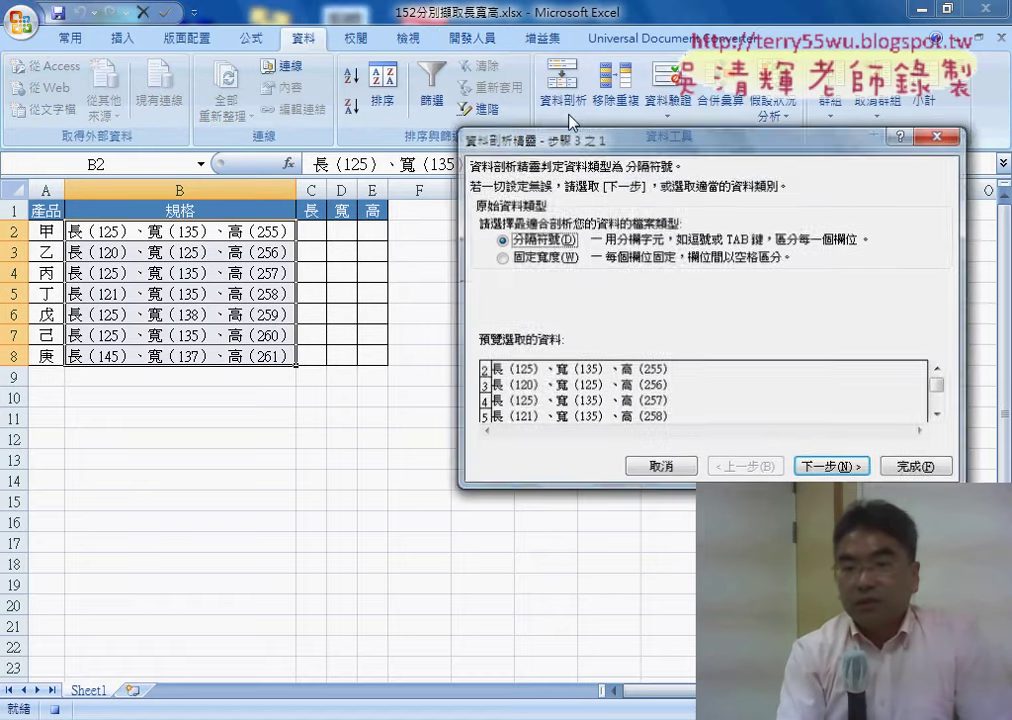
click(525, 258)
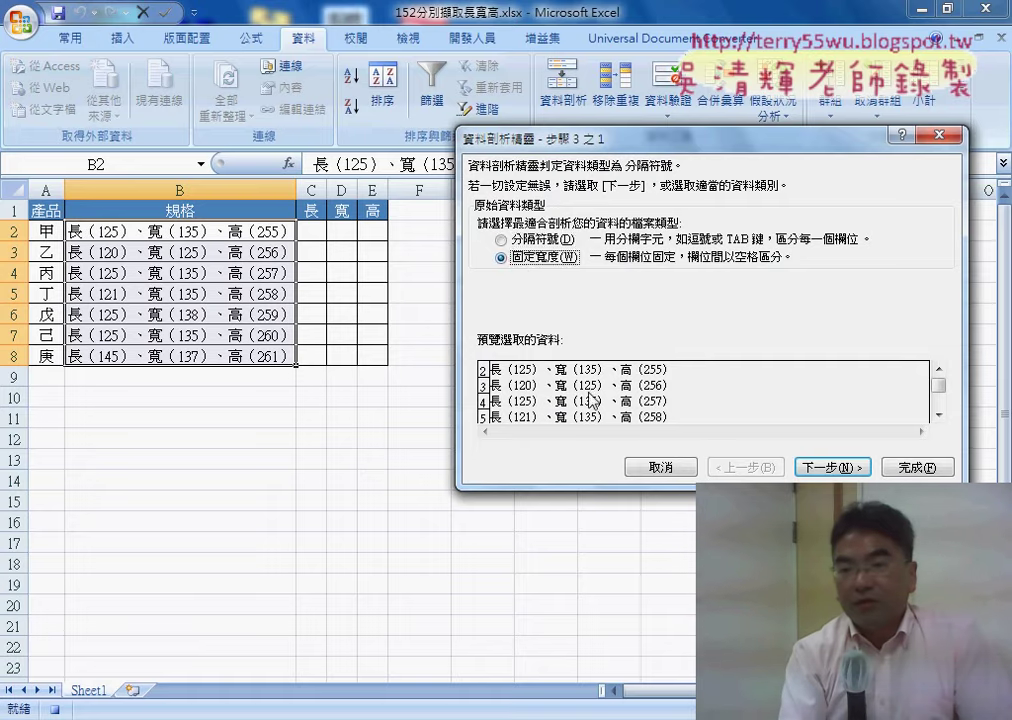
click(836, 467)
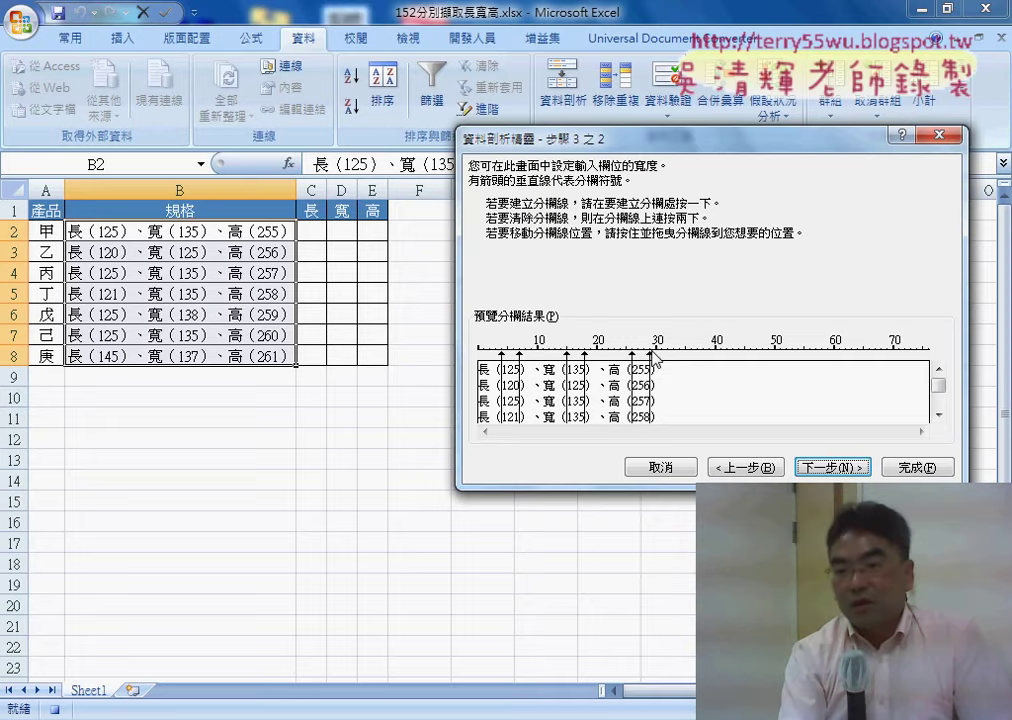
key(Return)
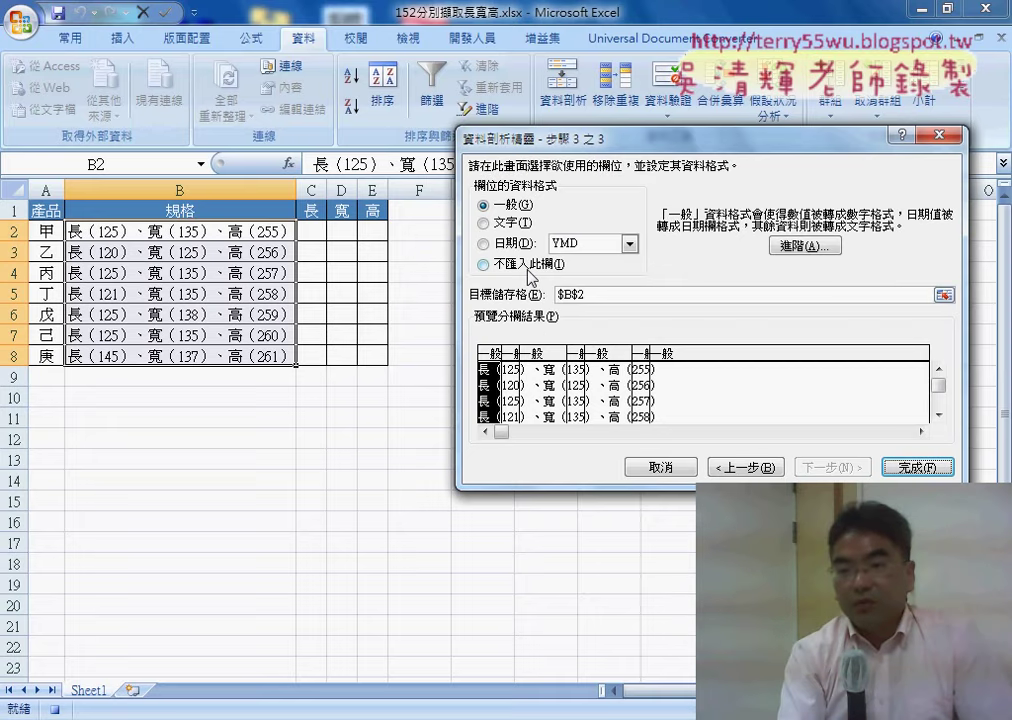
Skip importing the label pieces and set the output destination to C2
click(536, 264)
click(520, 385)
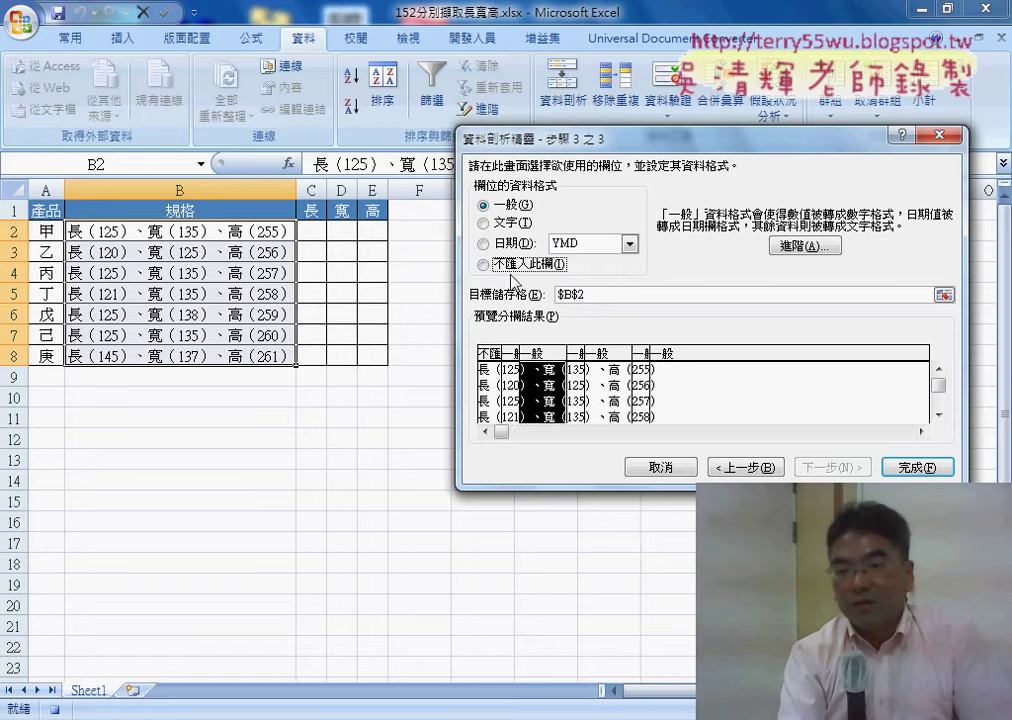
click(530, 264)
click(608, 385)
click(536, 264)
click(671, 384)
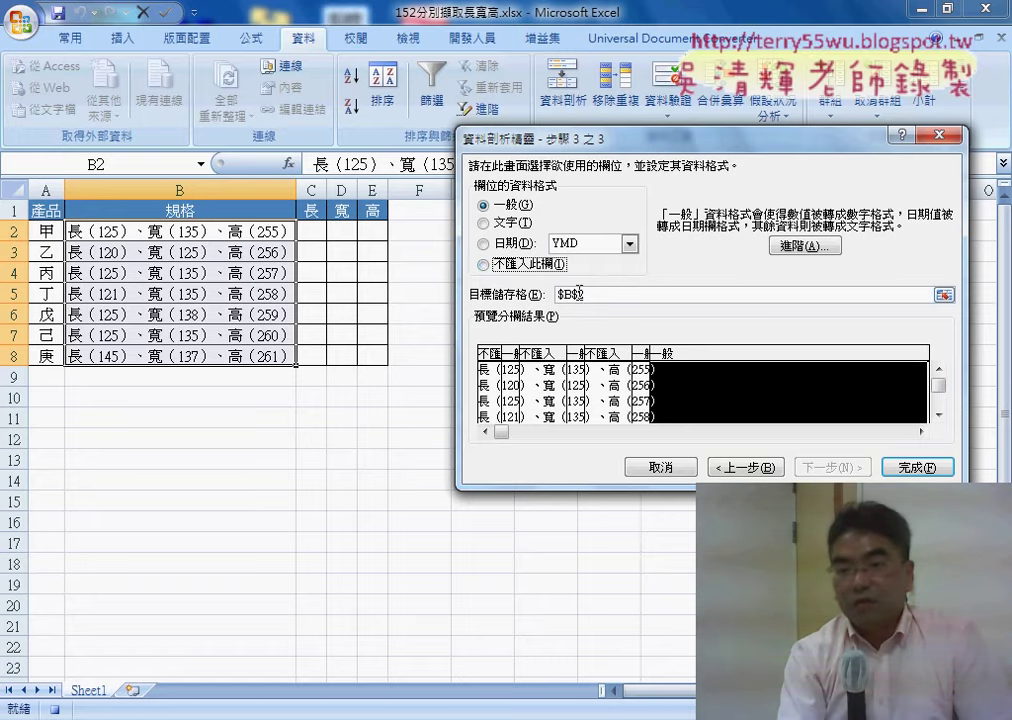
click(536, 264)
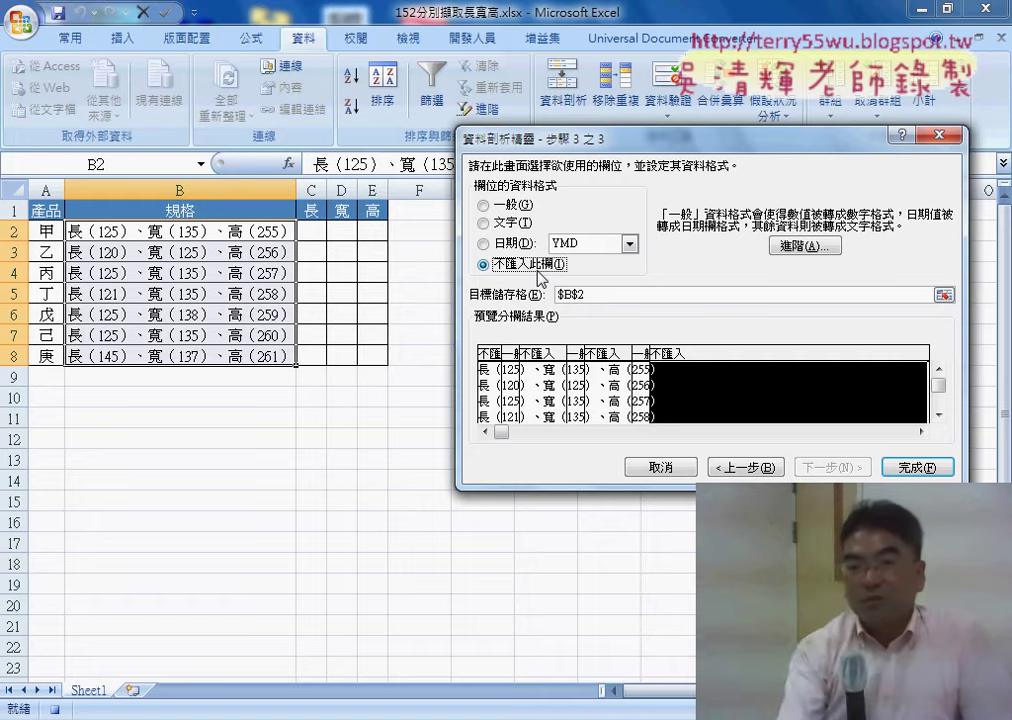
double_click(581, 295)
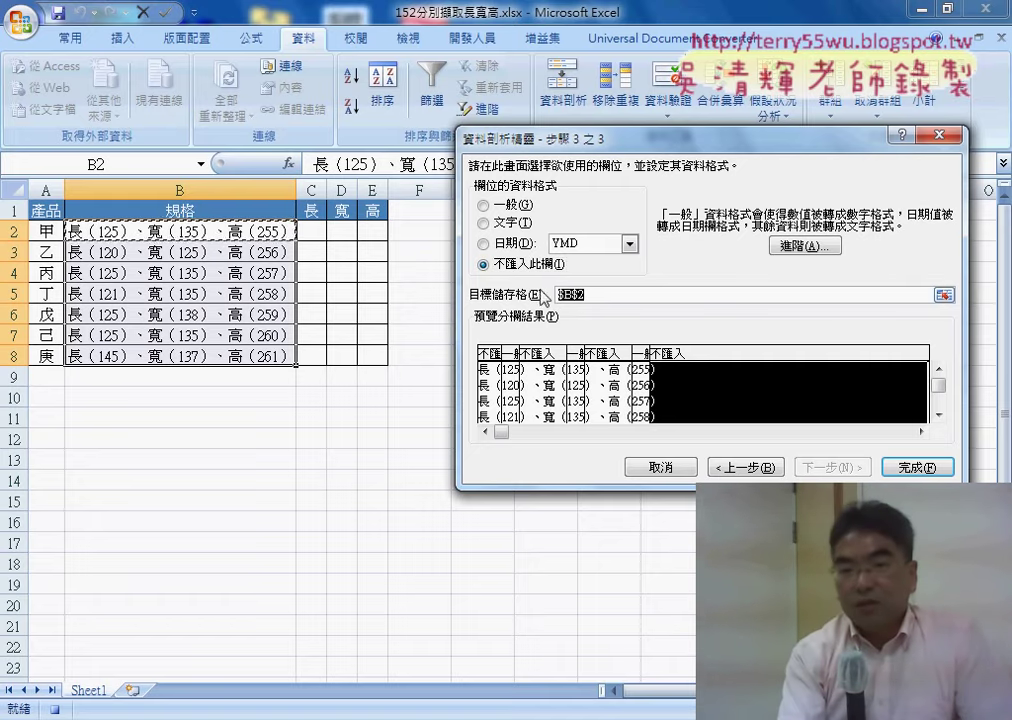
click(316, 232)
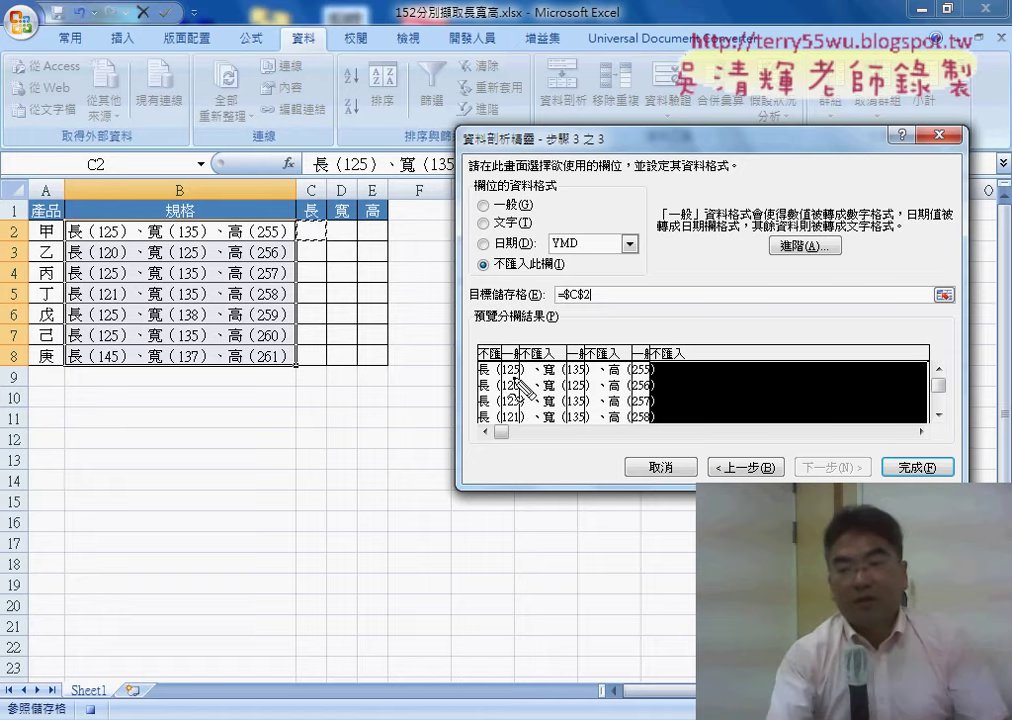
Annotate the 長, 寬, 高 preview columns and C2 destination, then finish and replace cells C–E
mouse_move(517, 360)
mouse_down()
mouse_move(505, 418)
mouse_move(312, 233)
mouse_up()
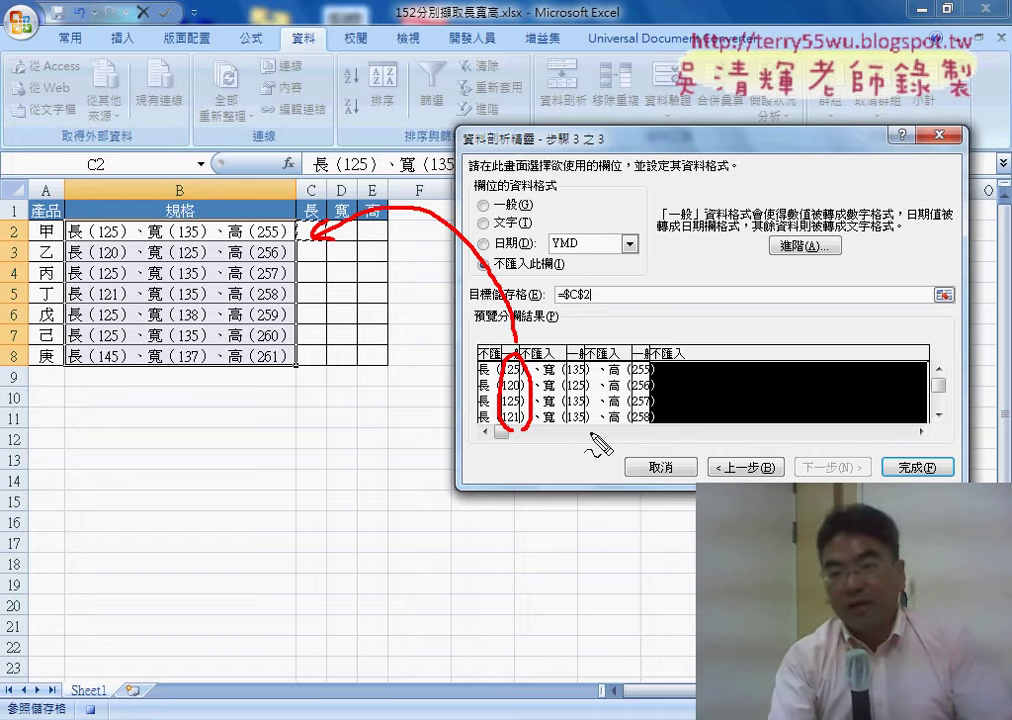
mouse_move(568, 348)
mouse_down()
mouse_move(592, 345)
mouse_move(366, 222)
mouse_up()
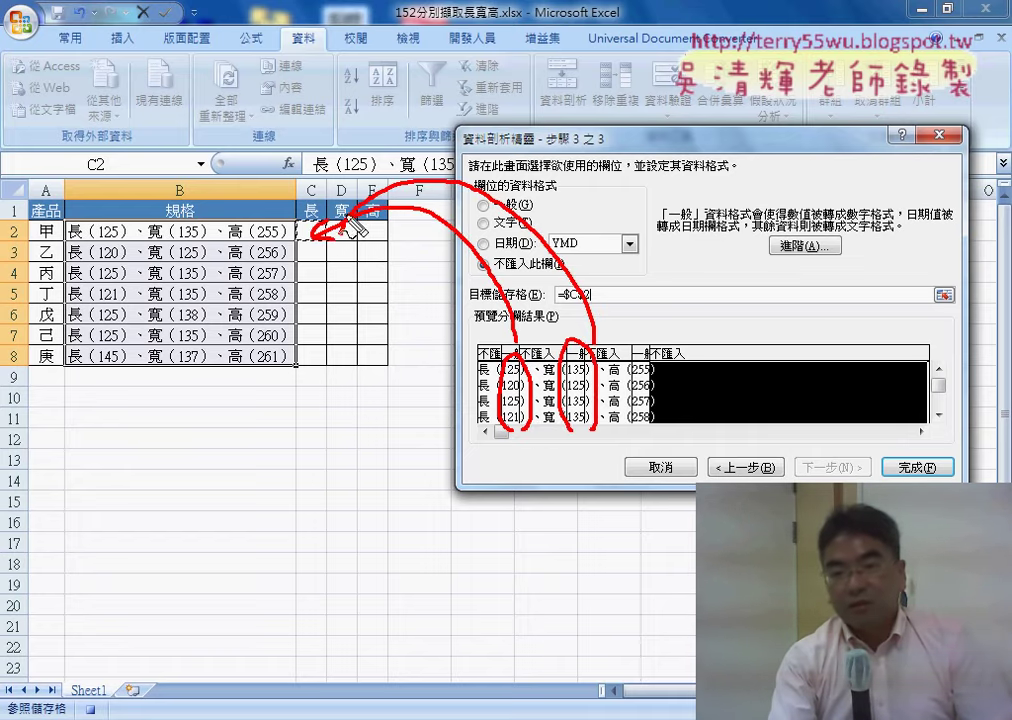
mouse_move(645, 352)
mouse_down()
mouse_move(650, 343)
mouse_move(352, 236)
mouse_up()
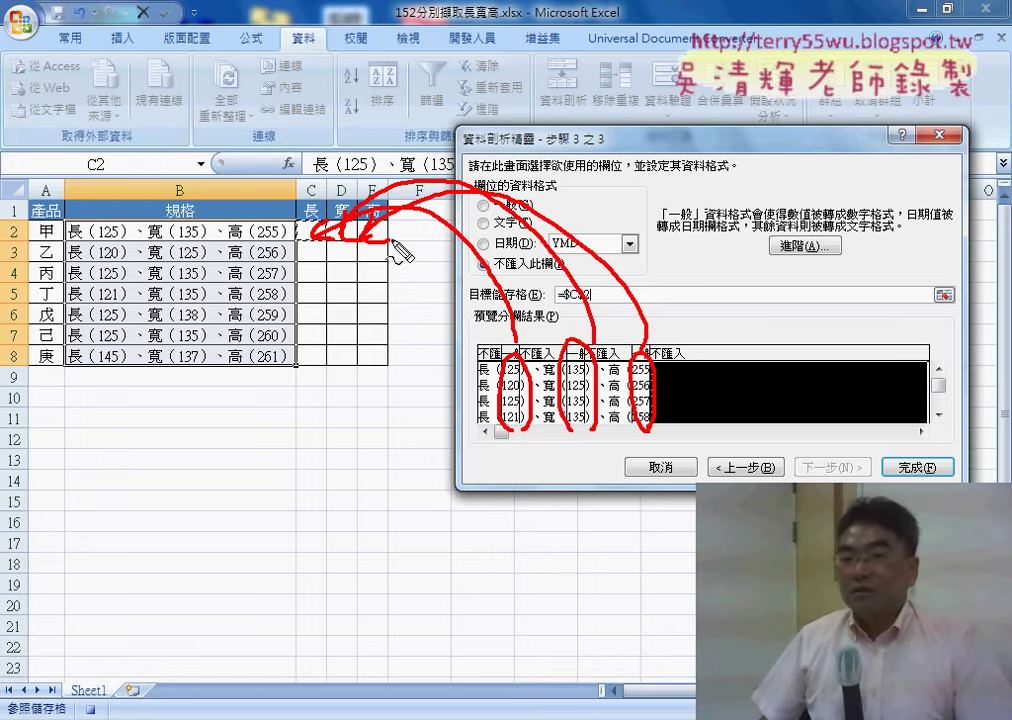
drag(598, 288, 592, 284)
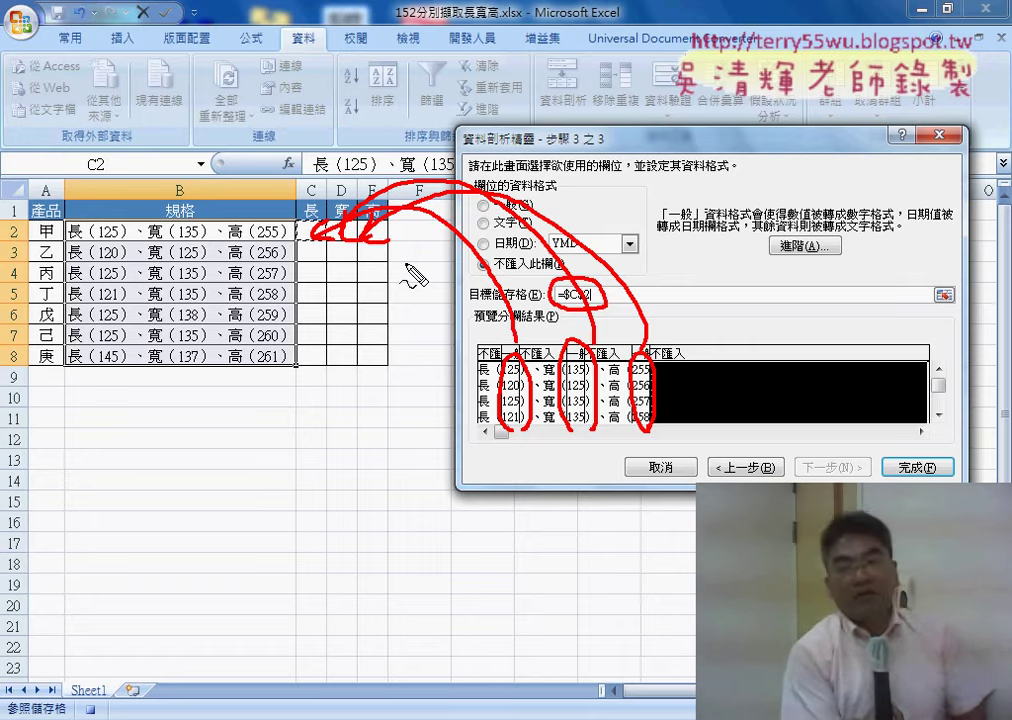
key(Escape)
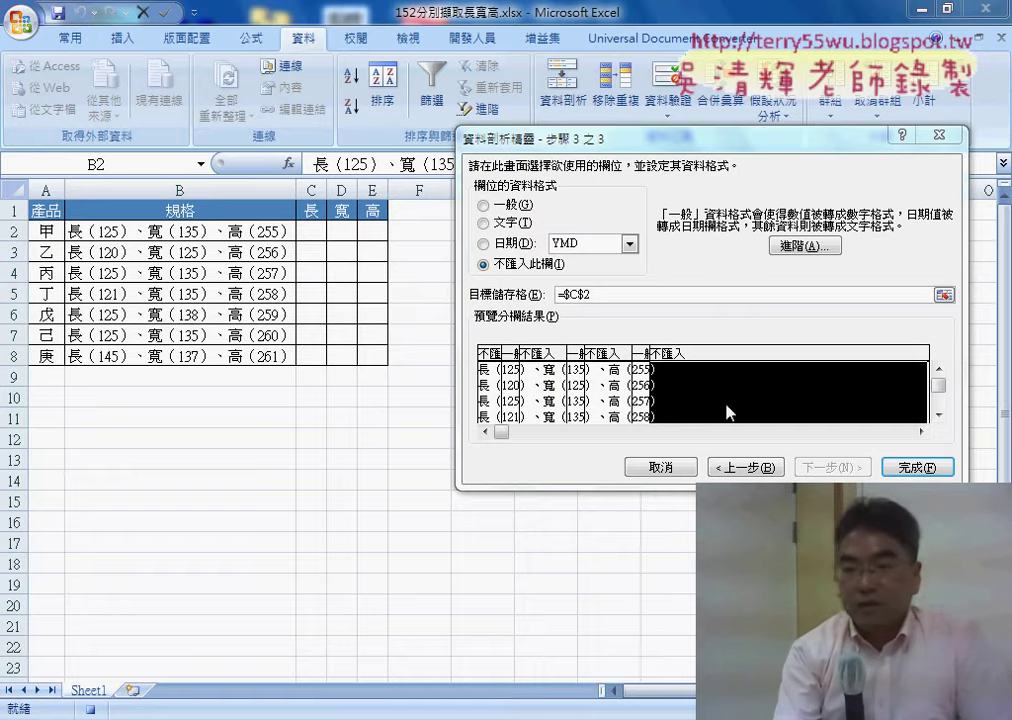
click(917, 467)
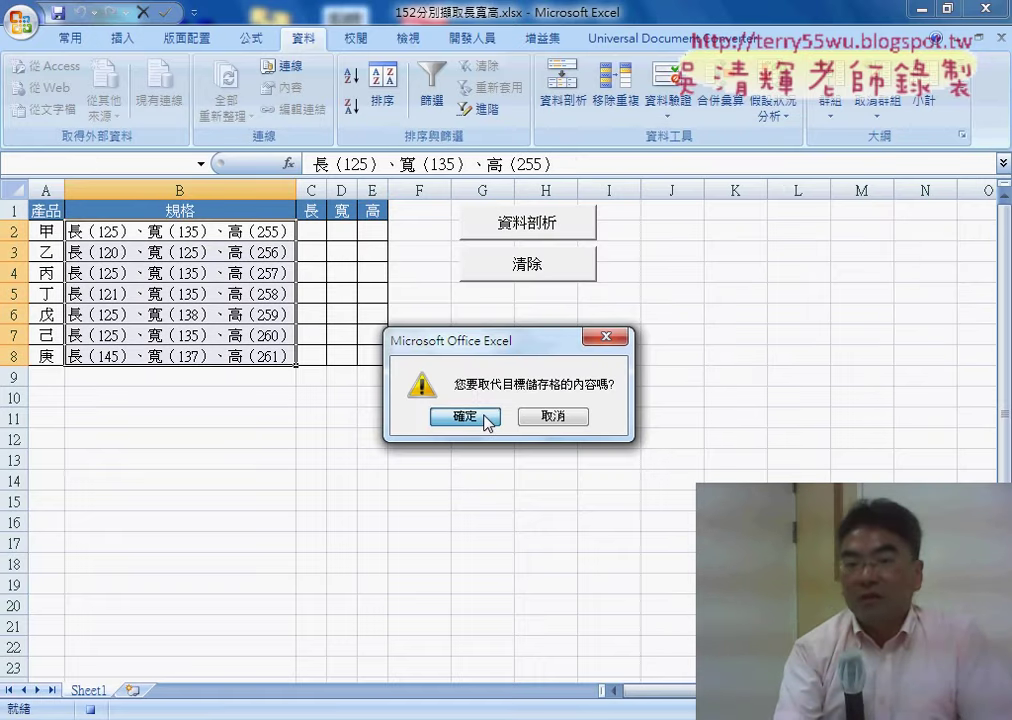
click(485, 417)
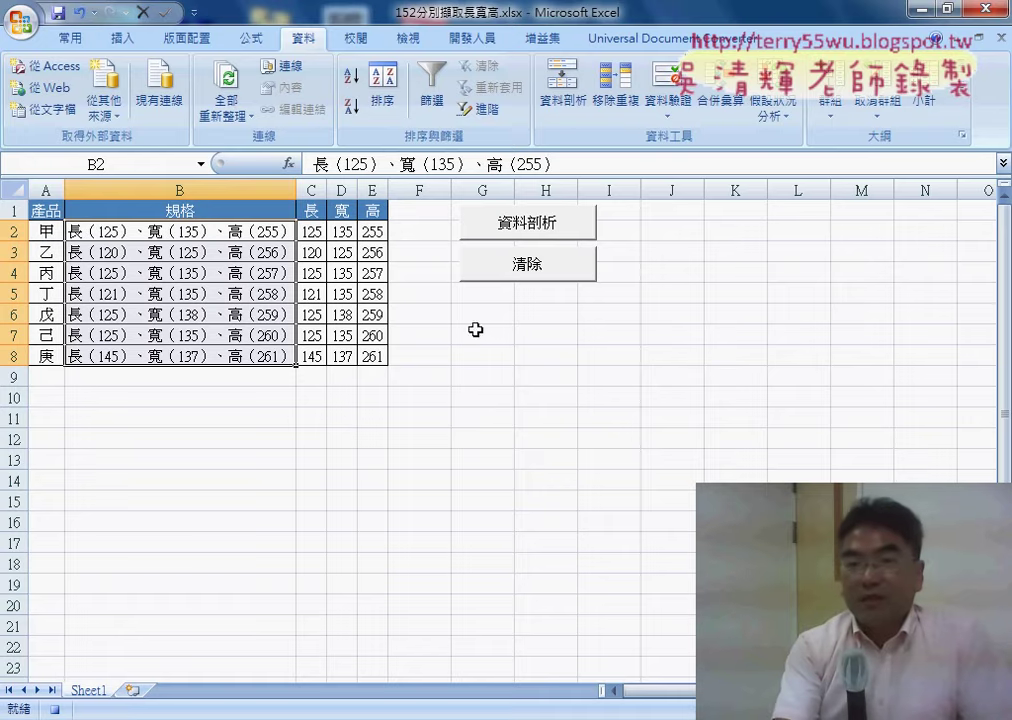
Stop the macro recording and bring up the Macros list
click(474, 38)
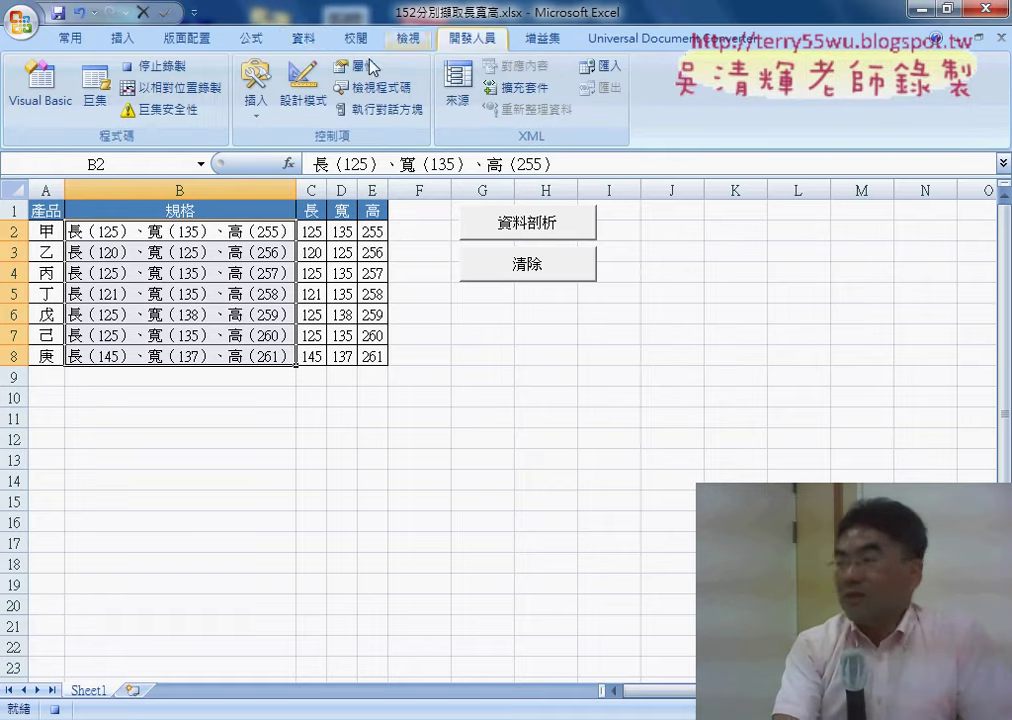
click(155, 67)
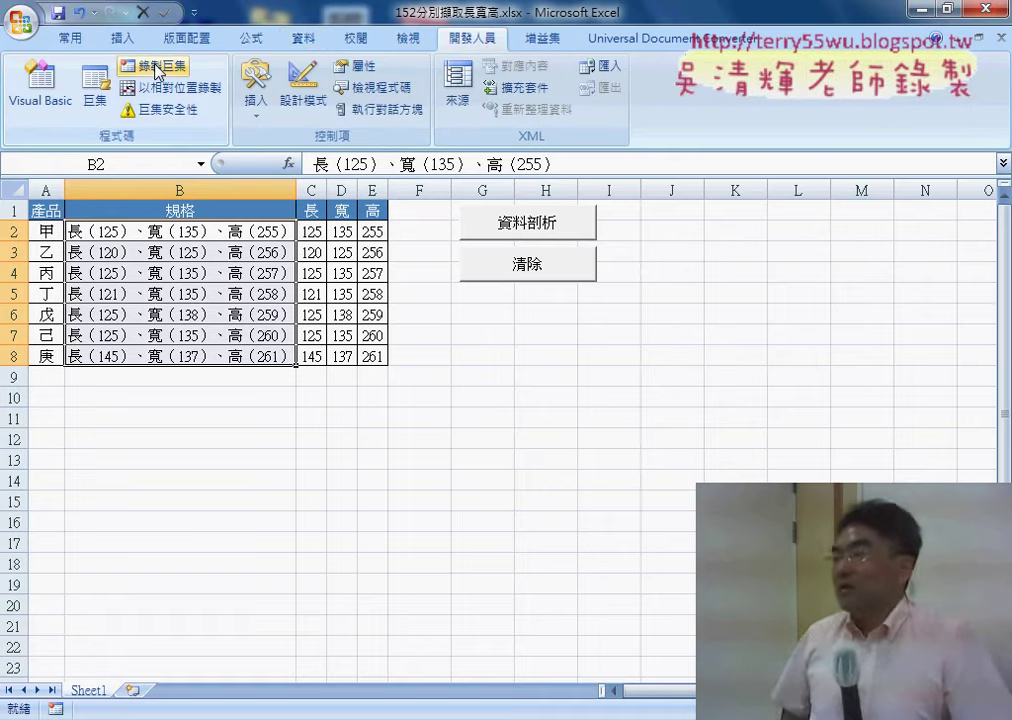
click(96, 100)
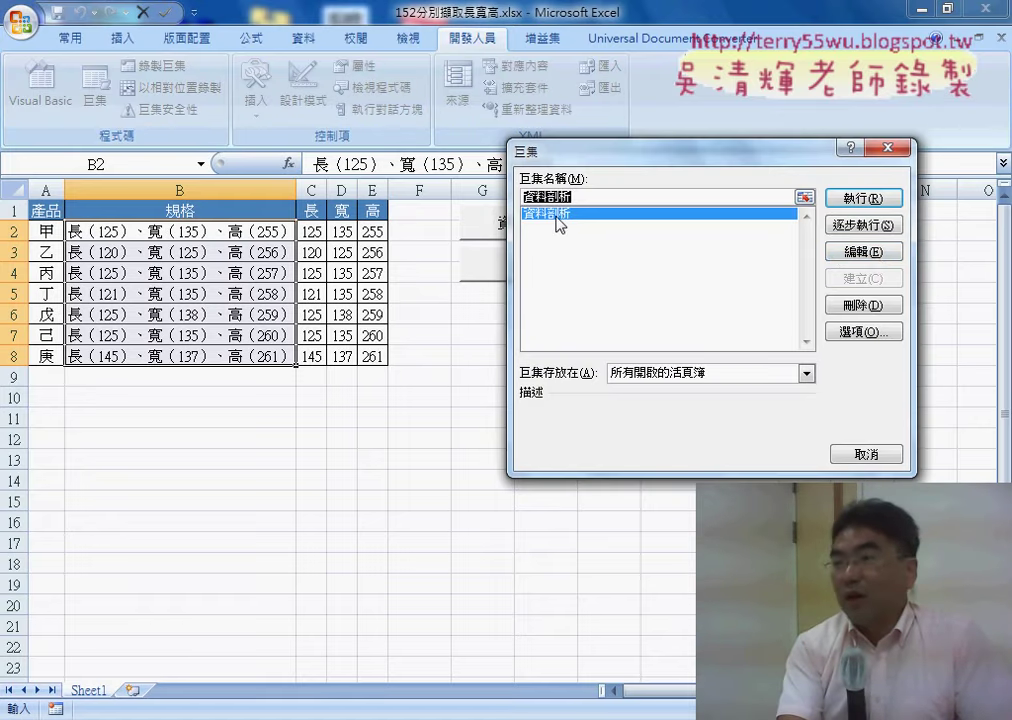
Edit the 資料剖析 macro and delete its auto-generated comment lines
click(864, 253)
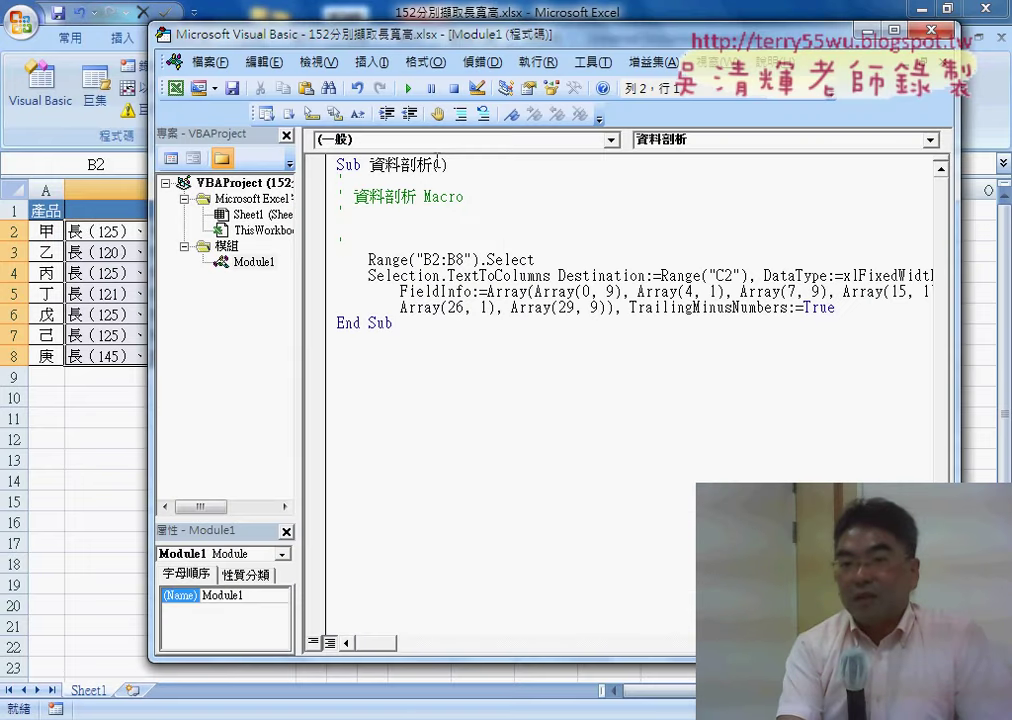
drag(321, 240, 321, 186)
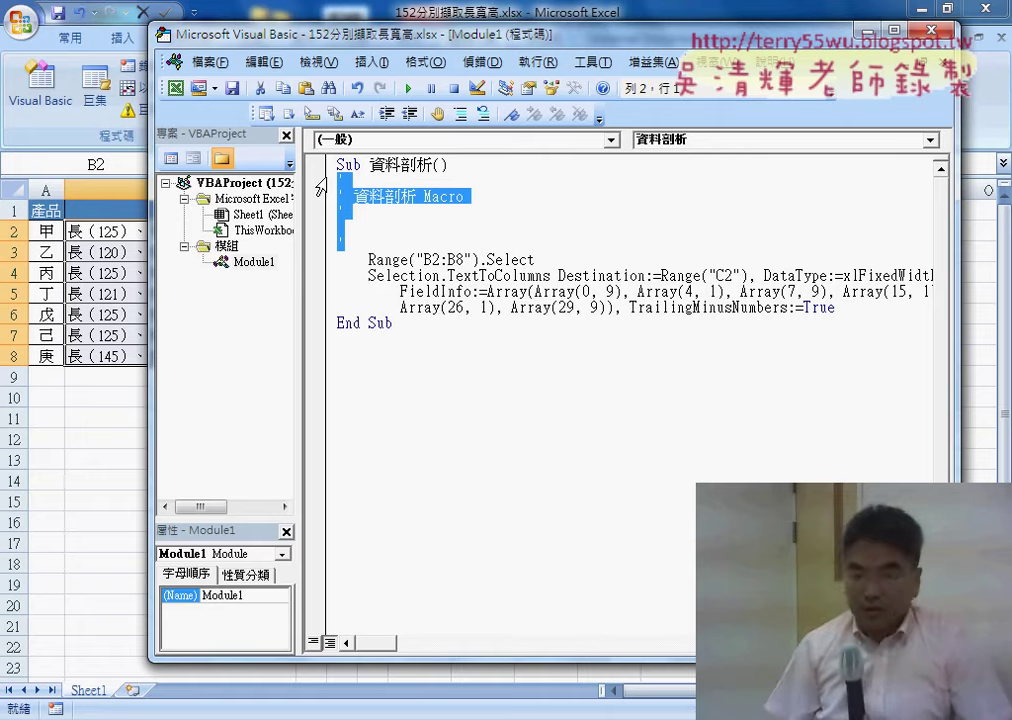
key(Delete)
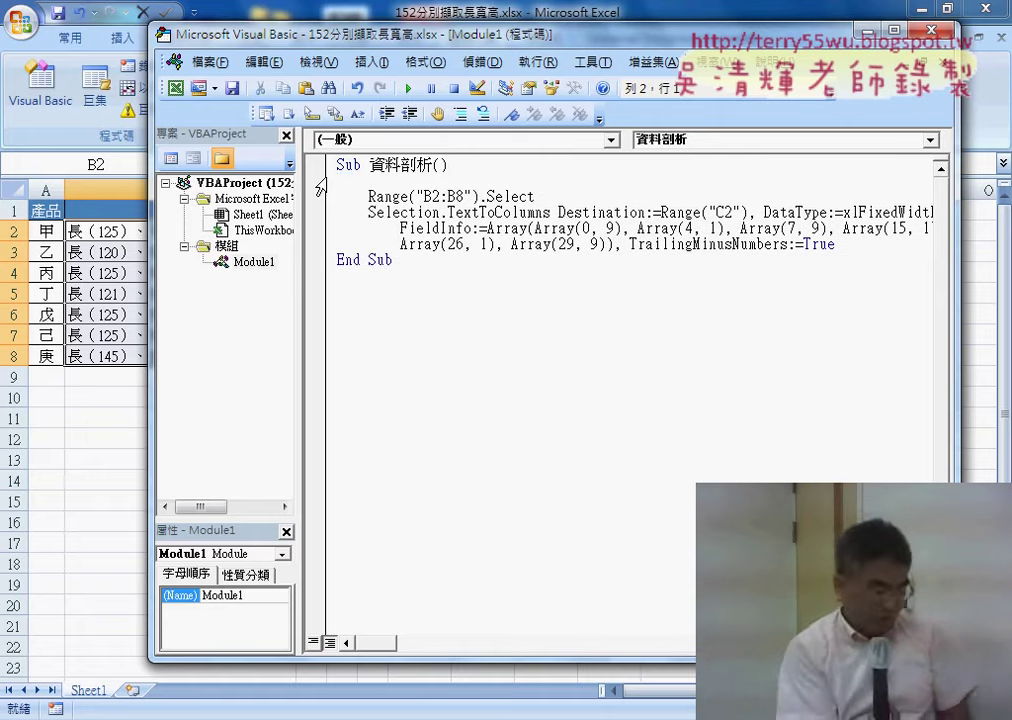
Add comment '1. above Range("B2:B8").Select and '2. on a new line below it
key(Tab)
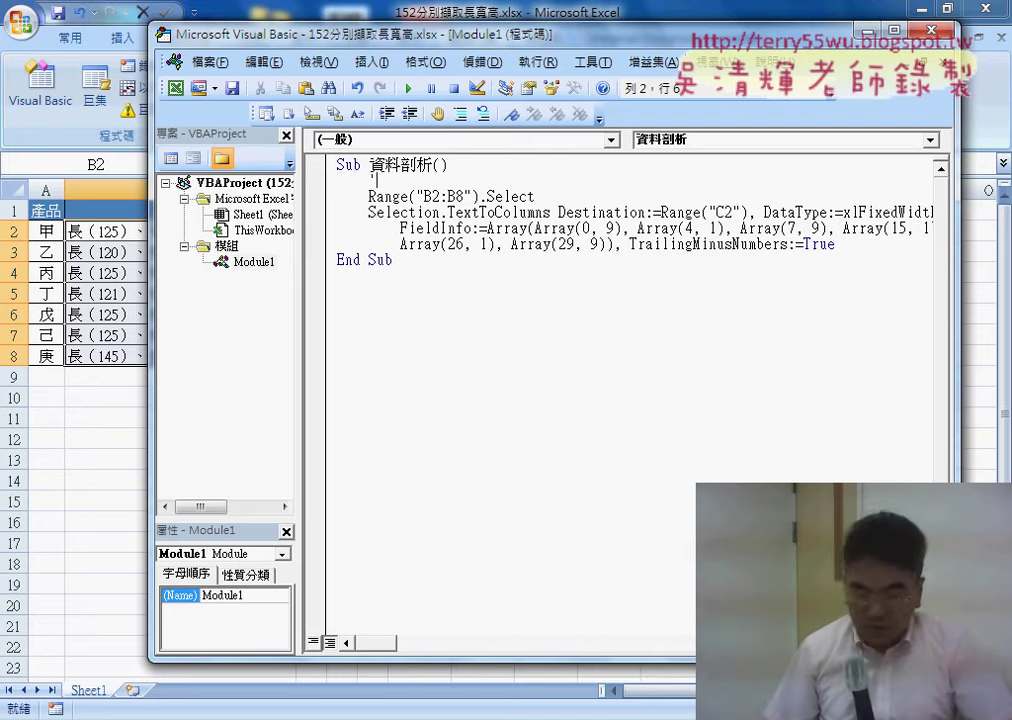
text(1.)
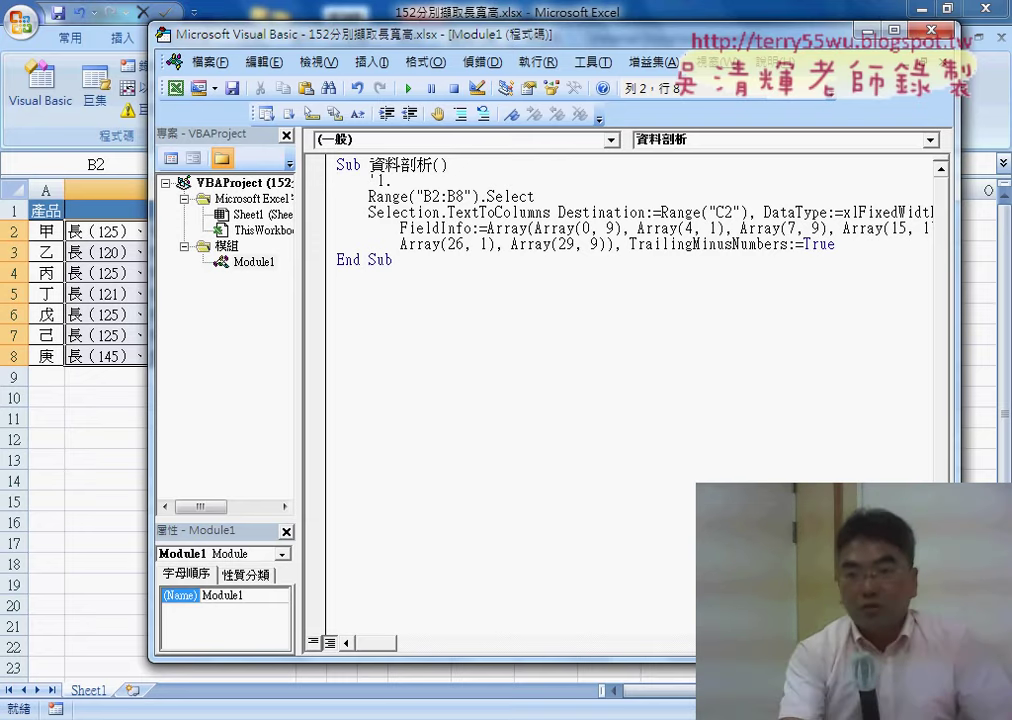
drag(535, 197, 368, 197)
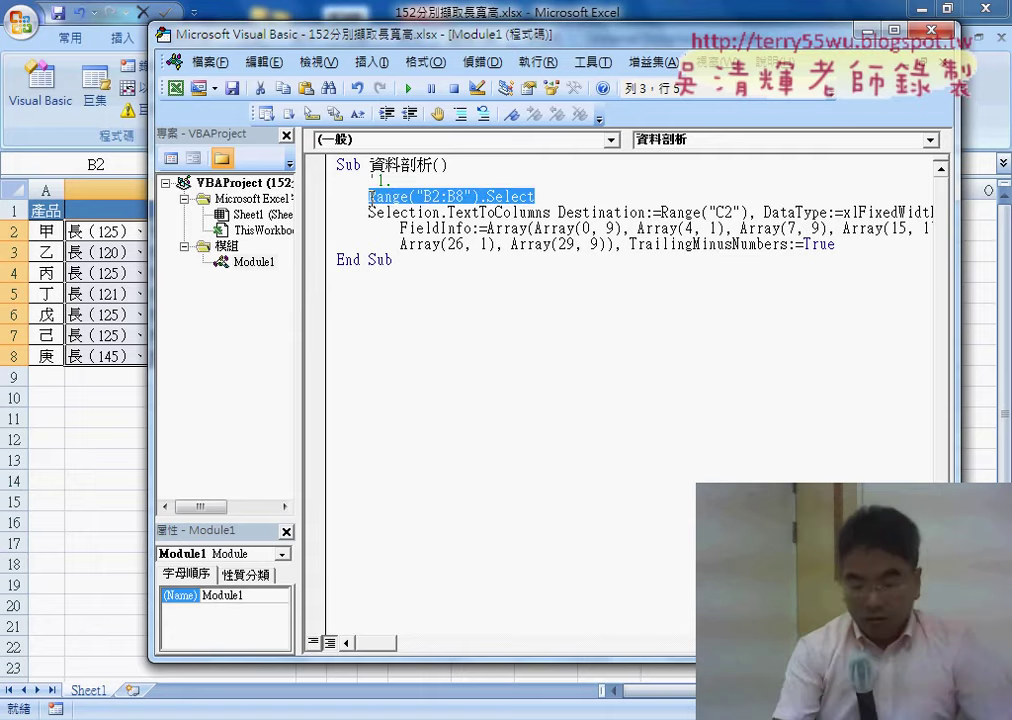
click(583, 196)
key(Return)
text(')
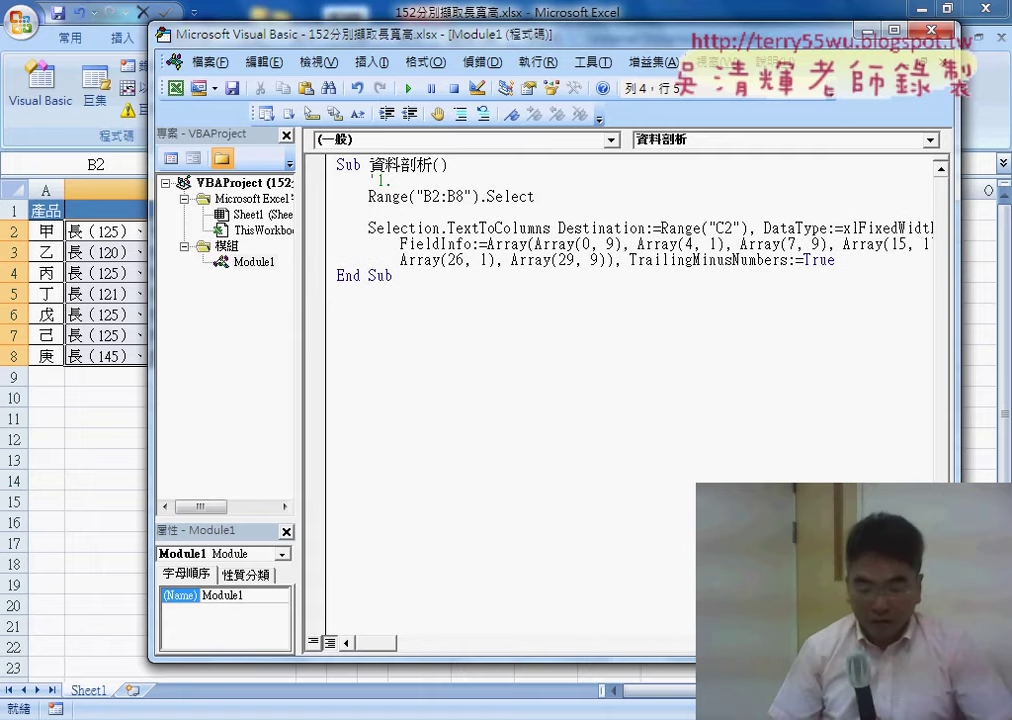
text(2.)
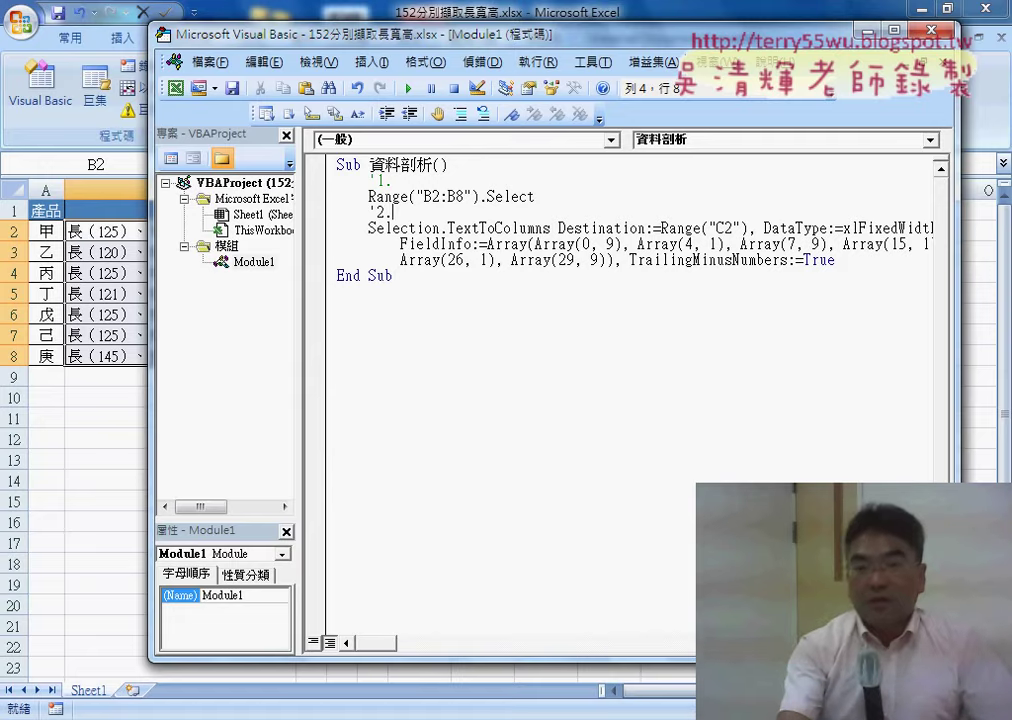
Narrow the side panes and widen the VBA window, highlighting the full .TextToColumns statement
drag(308, 255, 236, 255)
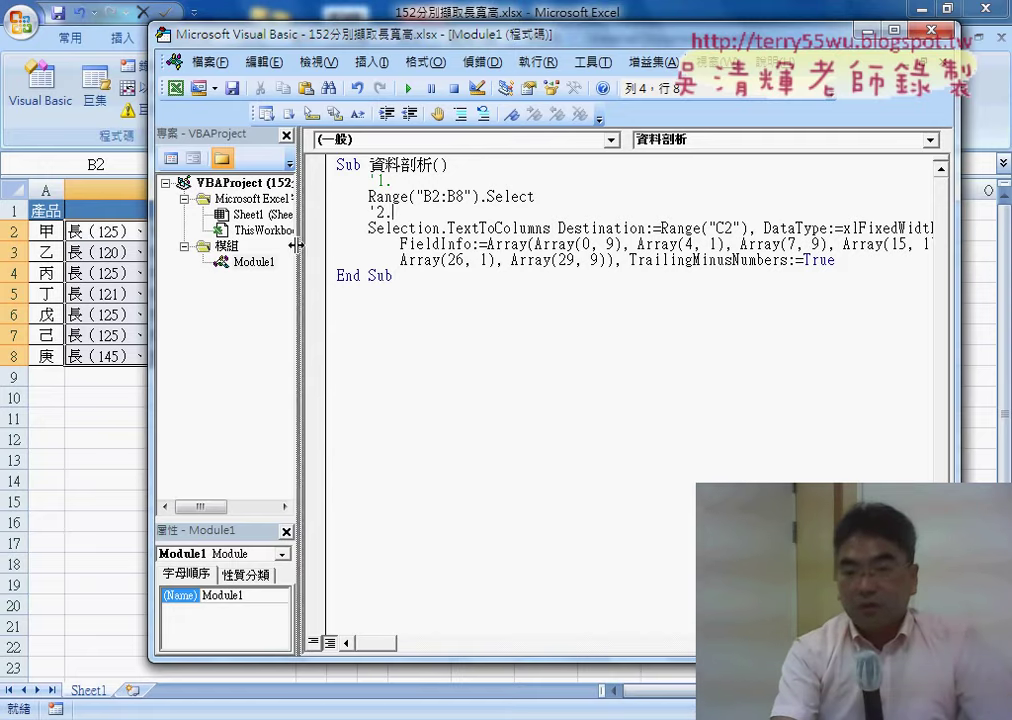
drag(558, 40, 450, 36)
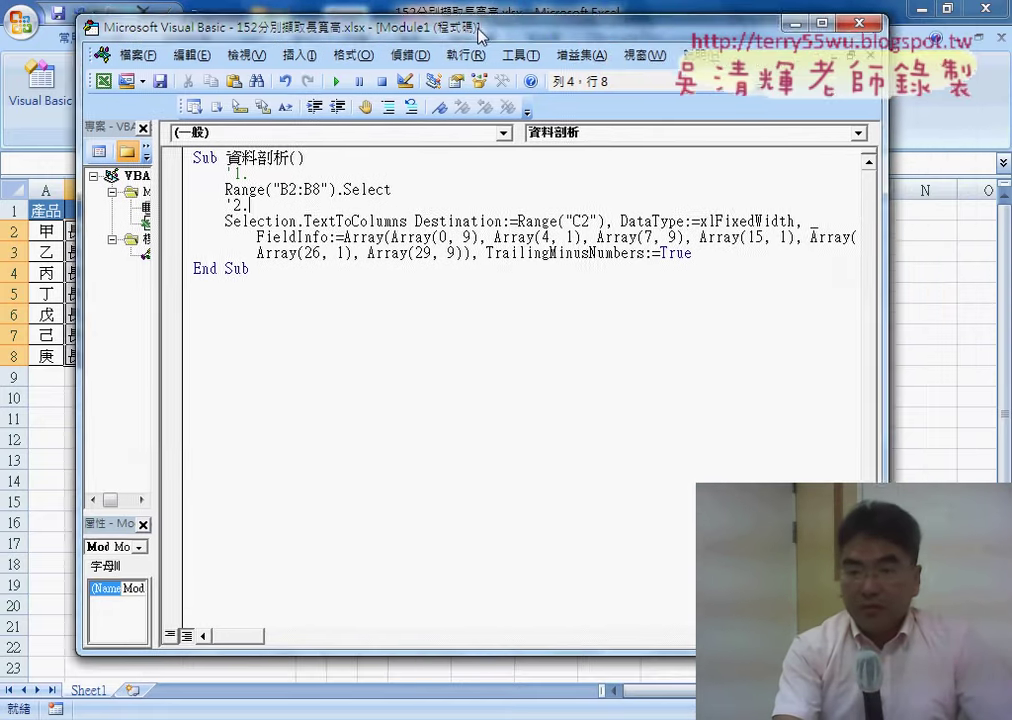
drag(847, 301, 943, 301)
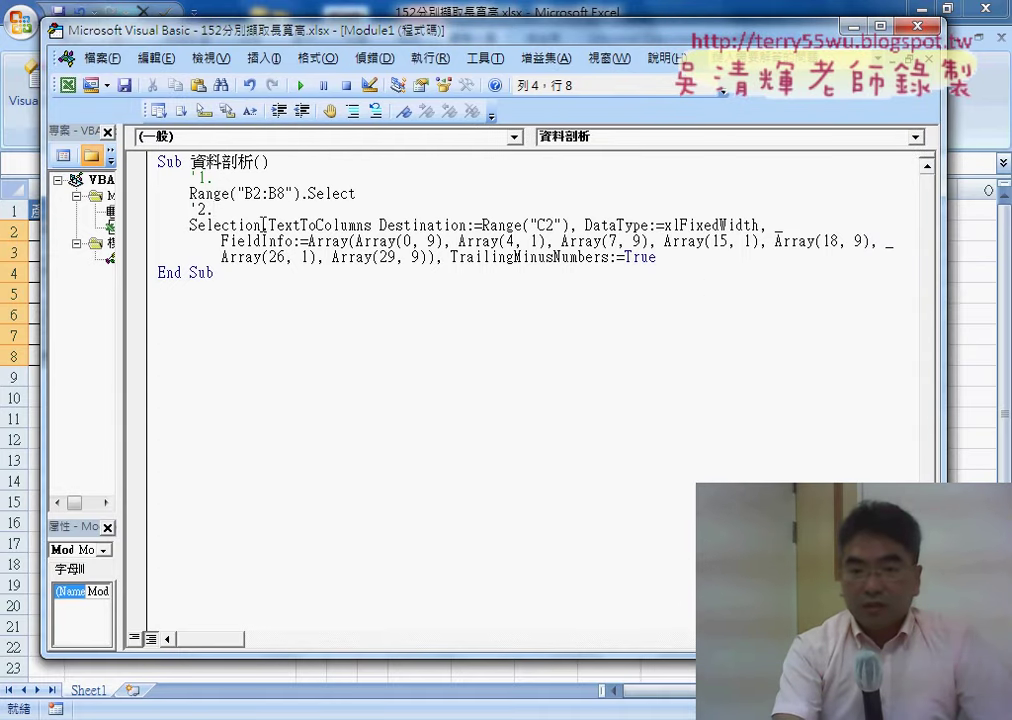
drag(263, 225, 373, 225)
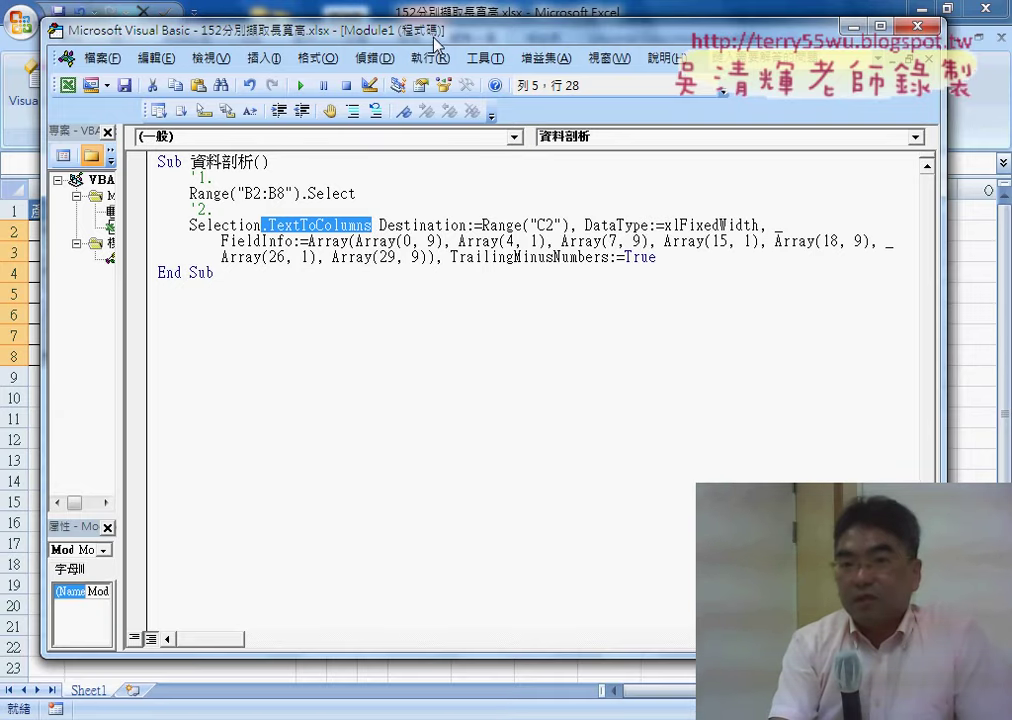
drag(437, 48, 437, 150)
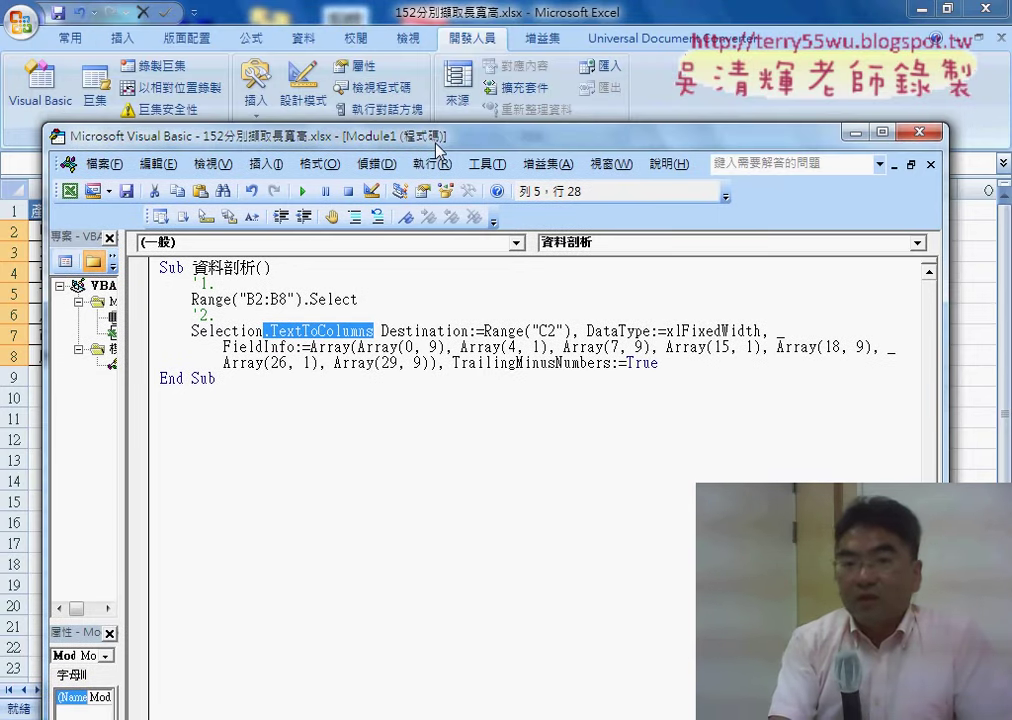
click(307, 39)
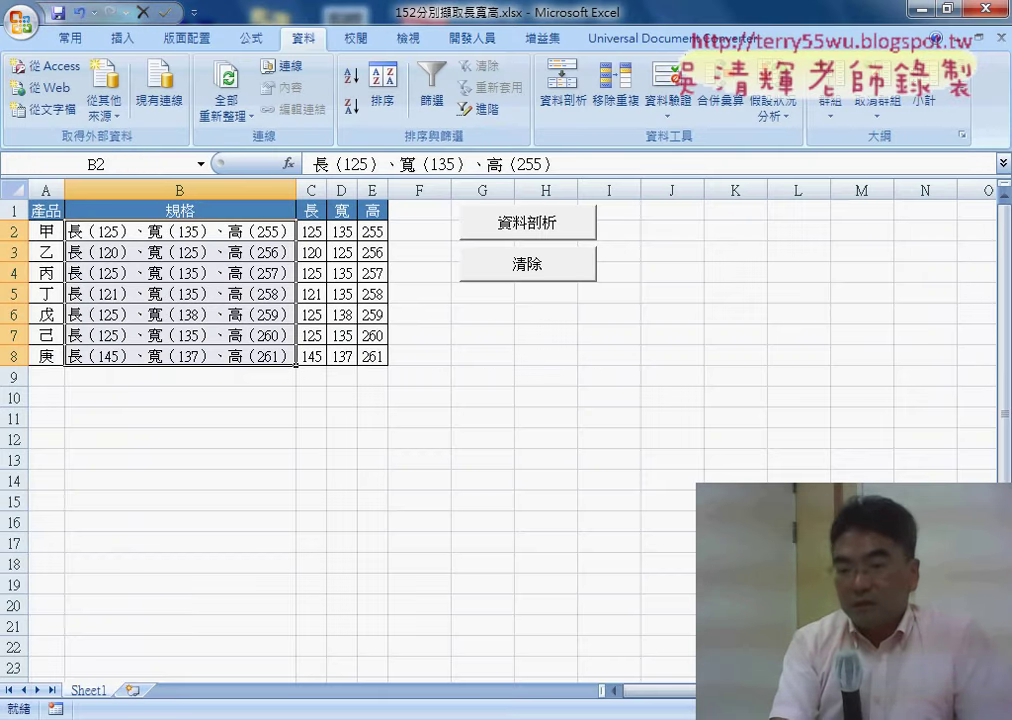
click(661, 610)
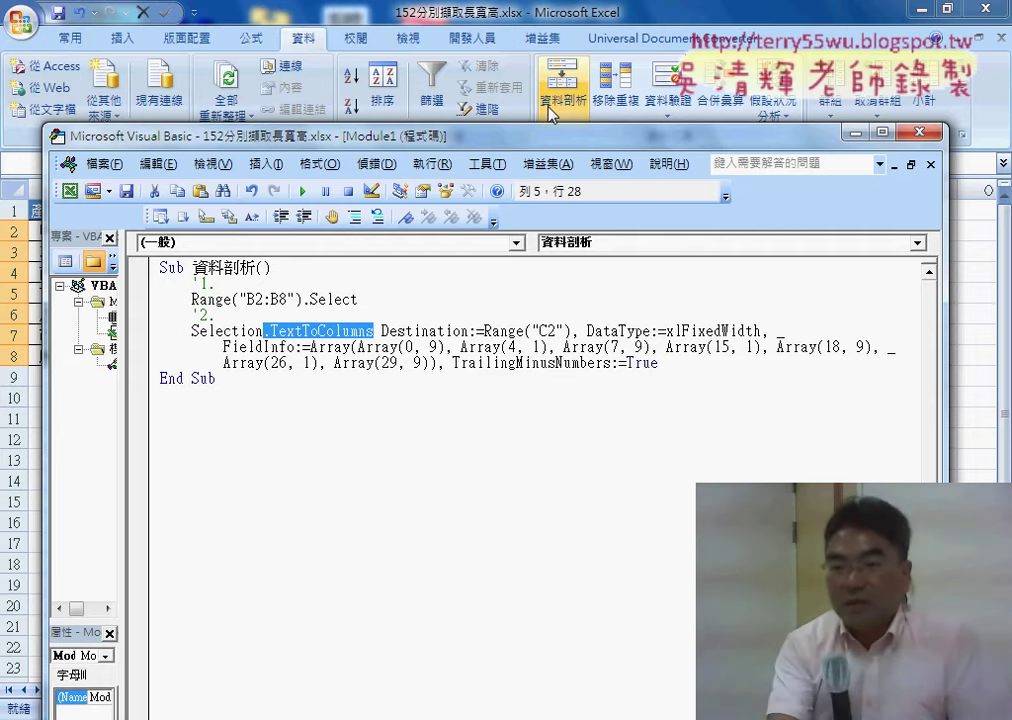
double_click(386, 331)
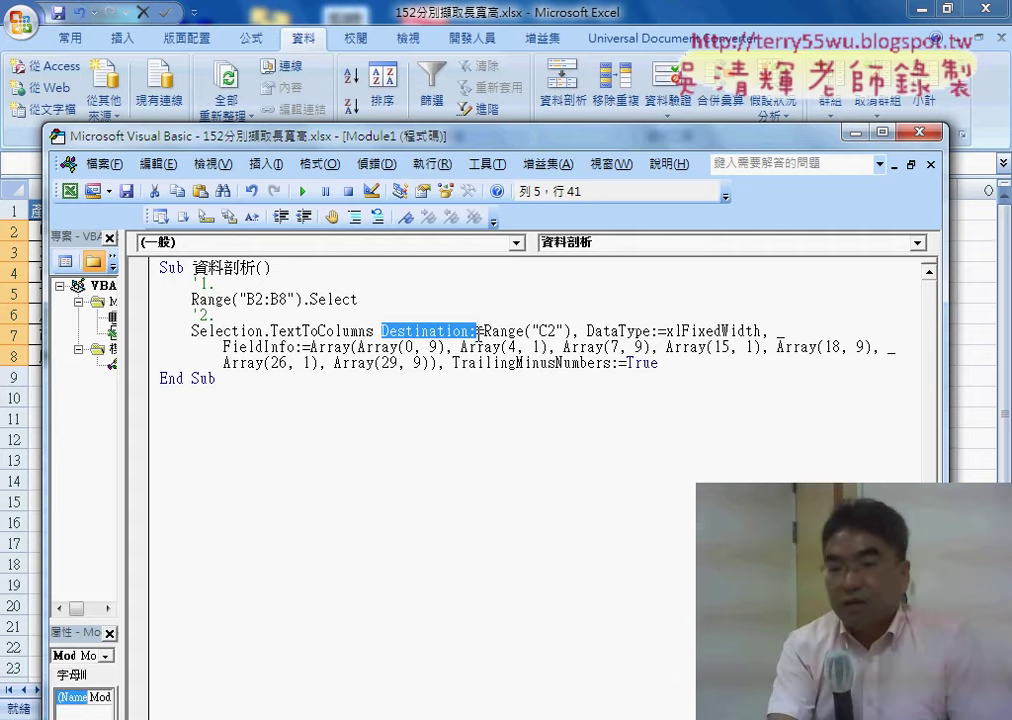
click(469, 346)
drag(383, 331, 469, 331)
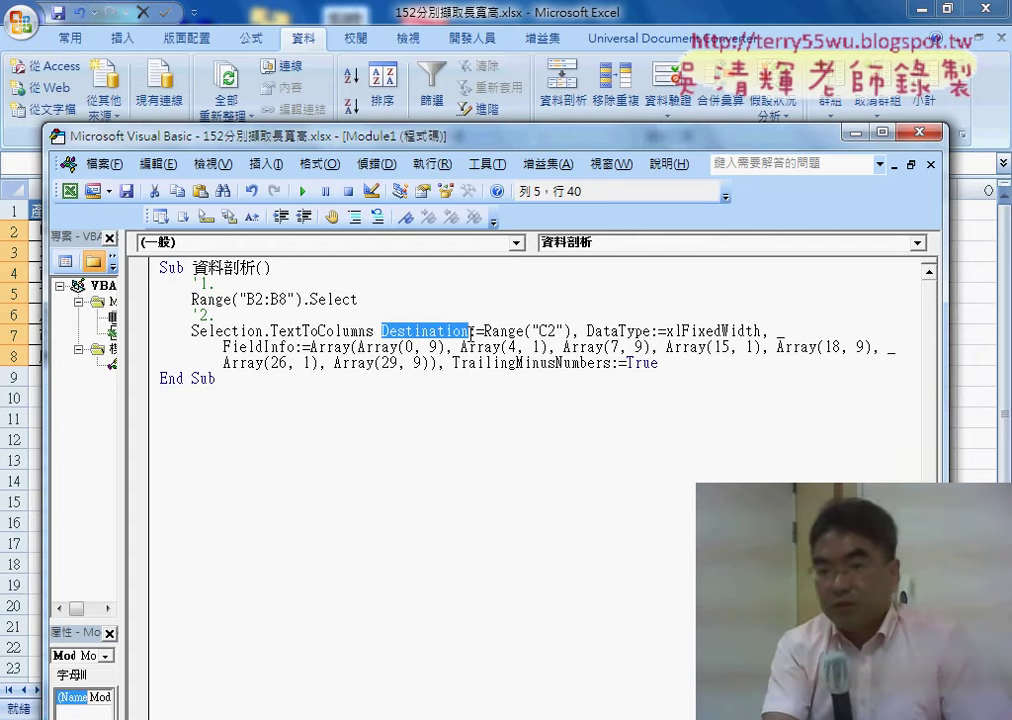
drag(470, 331, 484, 331)
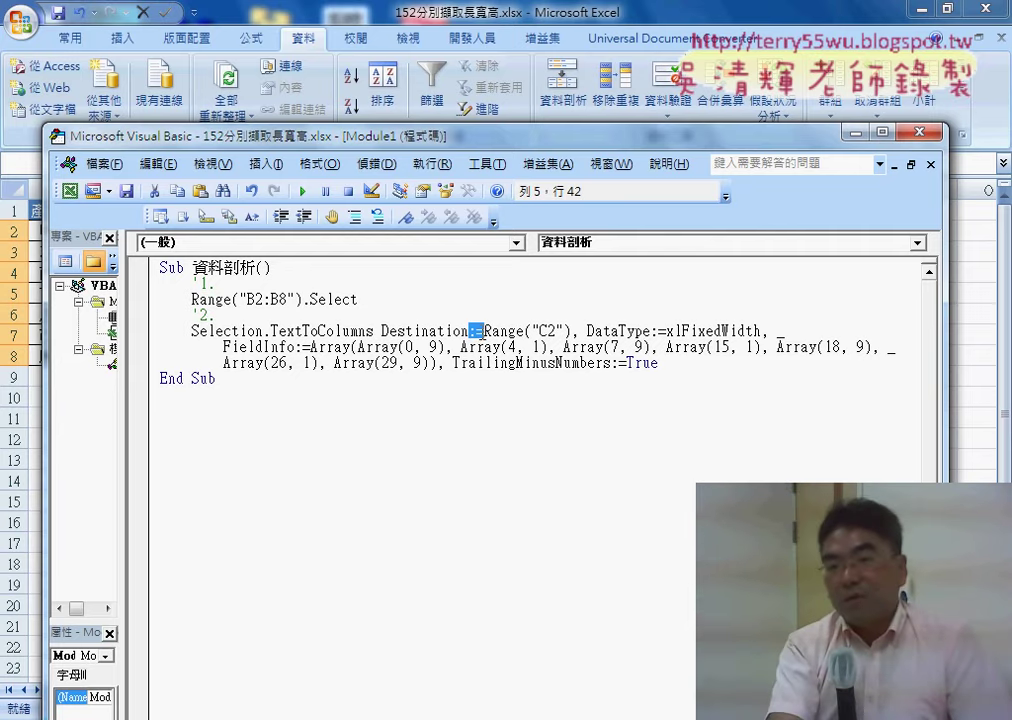
drag(382, 331, 551, 333)
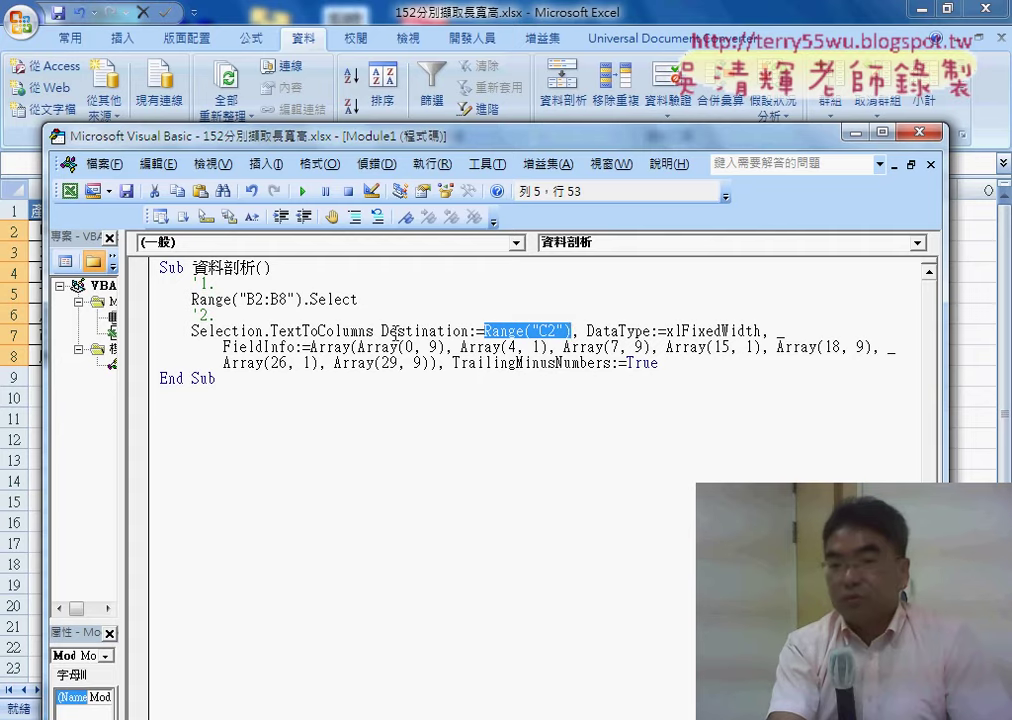
drag(382, 331, 461, 331)
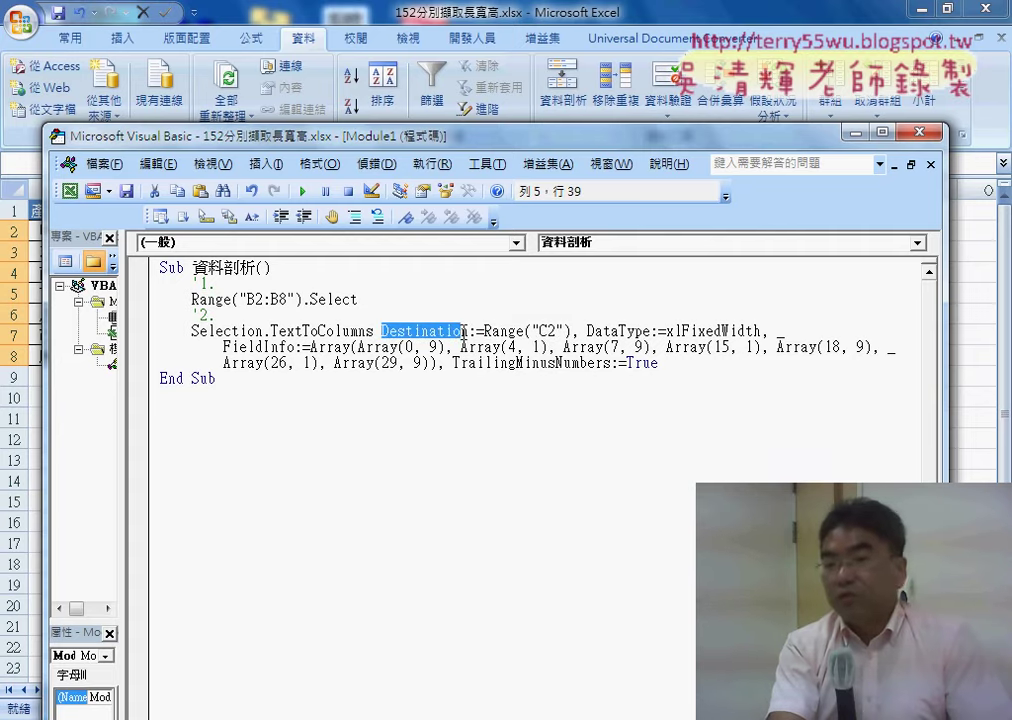
click(477, 331)
drag(470, 331, 382, 331)
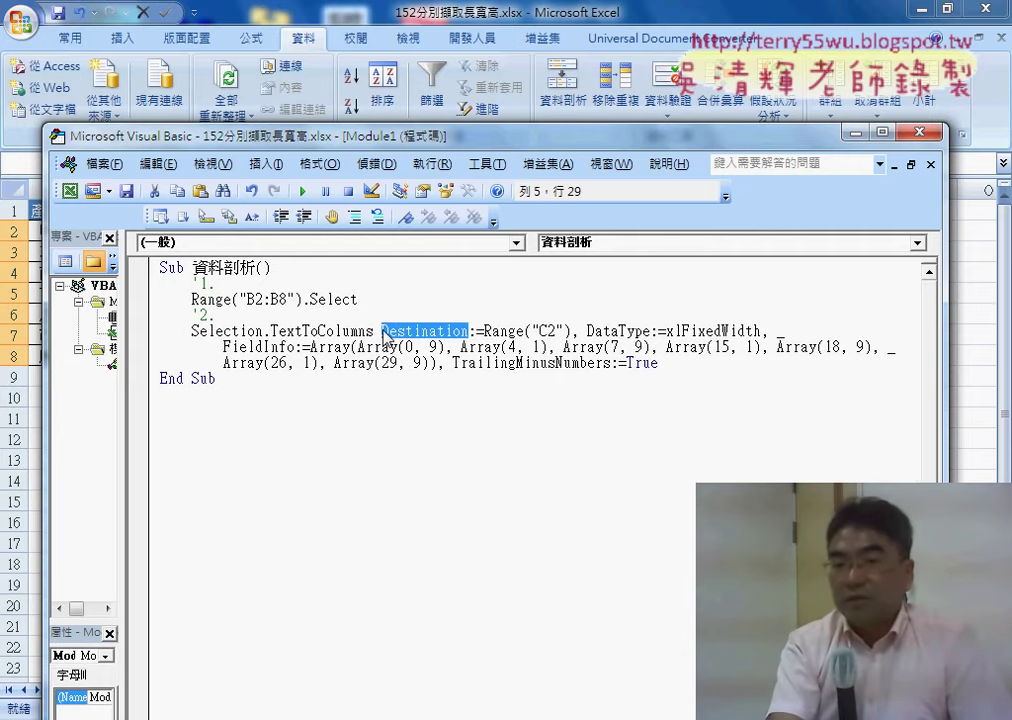
drag(484, 331, 647, 330)
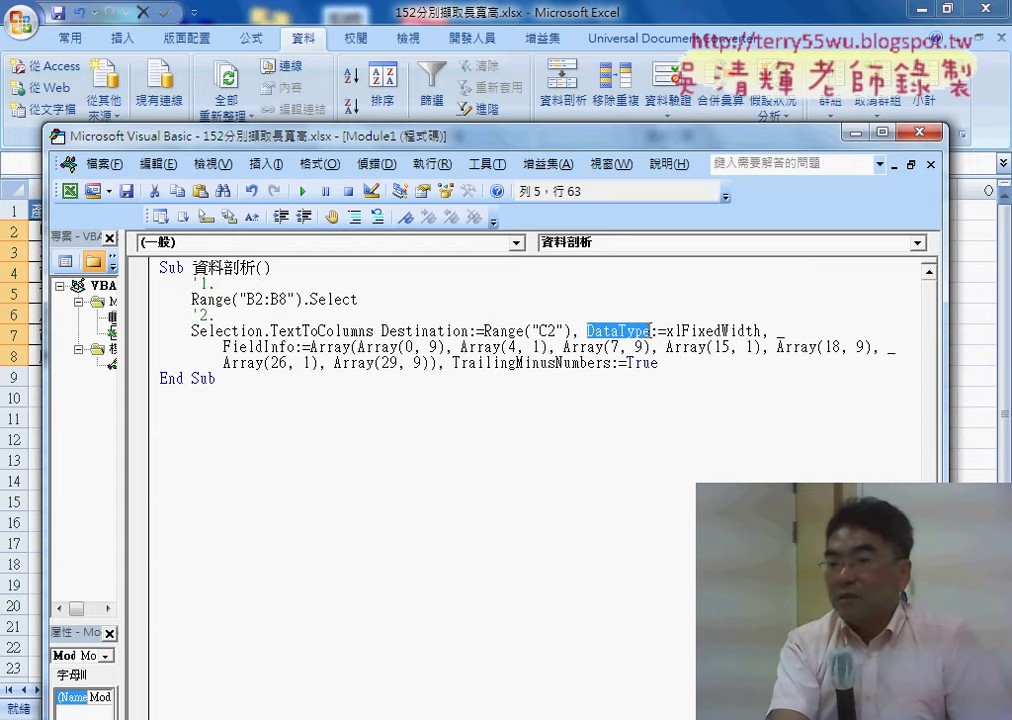
click(668, 331)
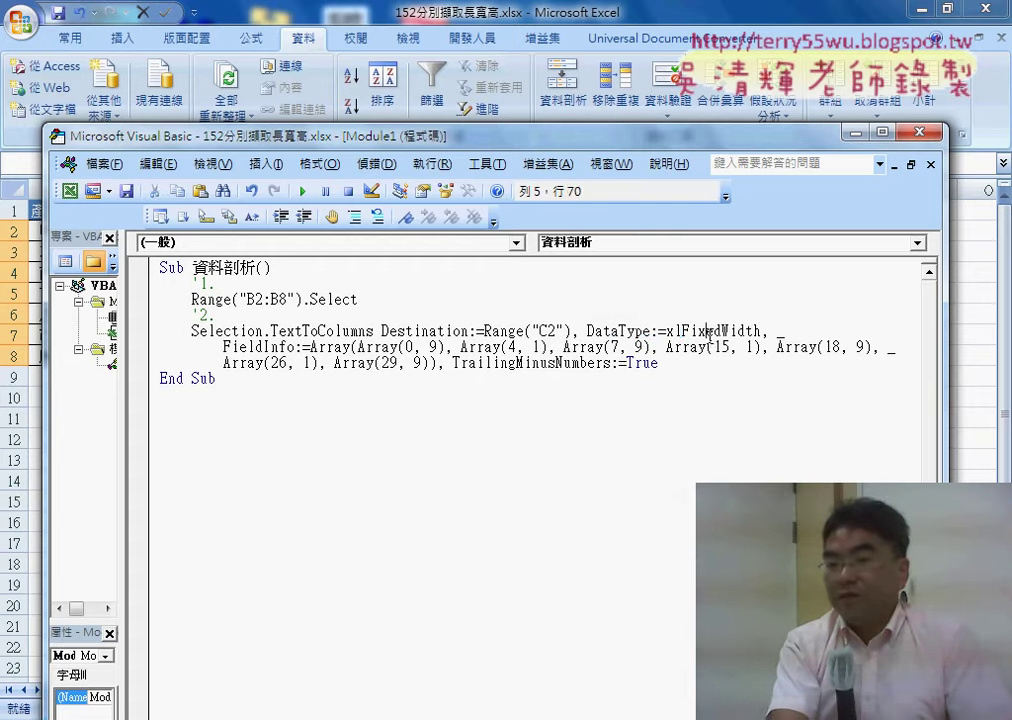
drag(682, 331, 763, 328)
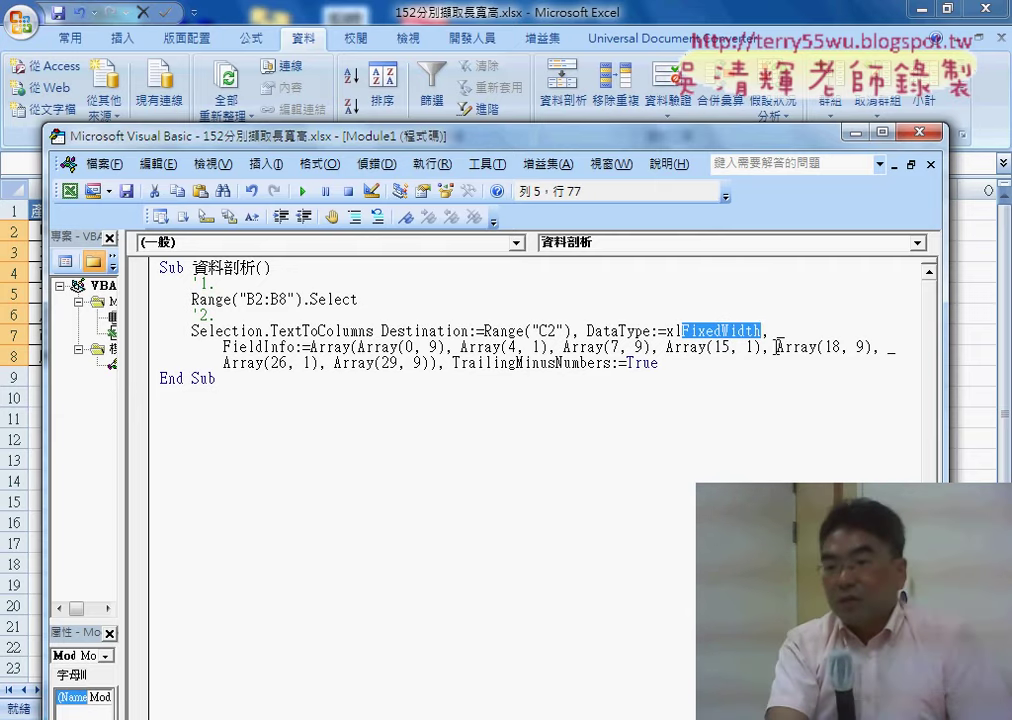
click(773, 334)
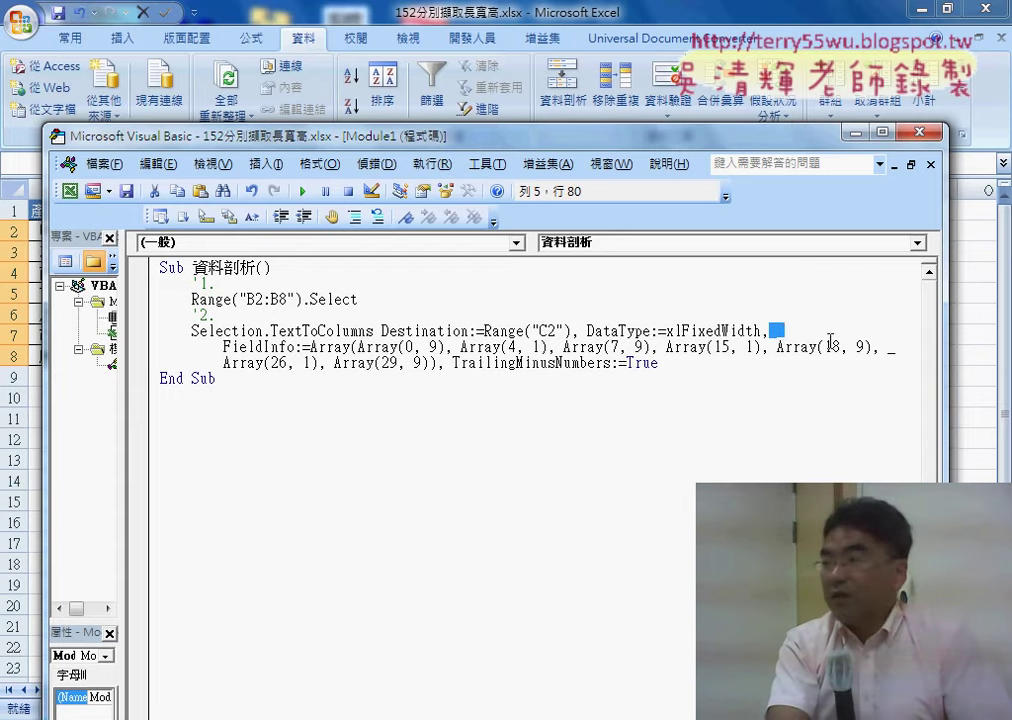
Remove the ' _' continuation and re-break the line before FieldInfo, triggering a compile error
click(793, 330)
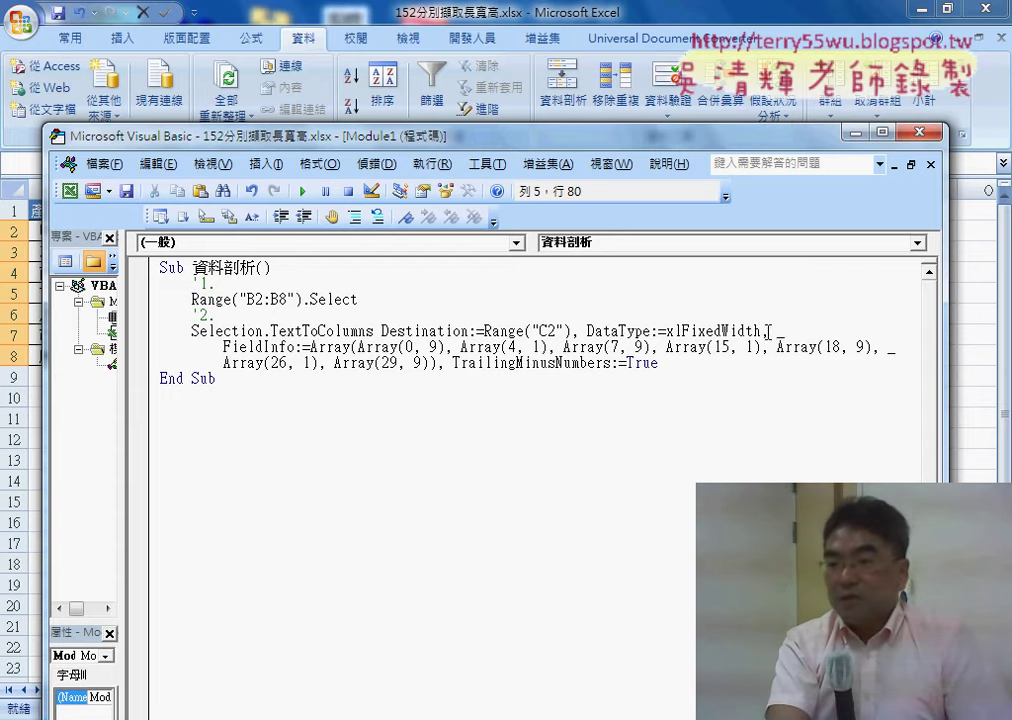
drag(777, 330, 787, 331)
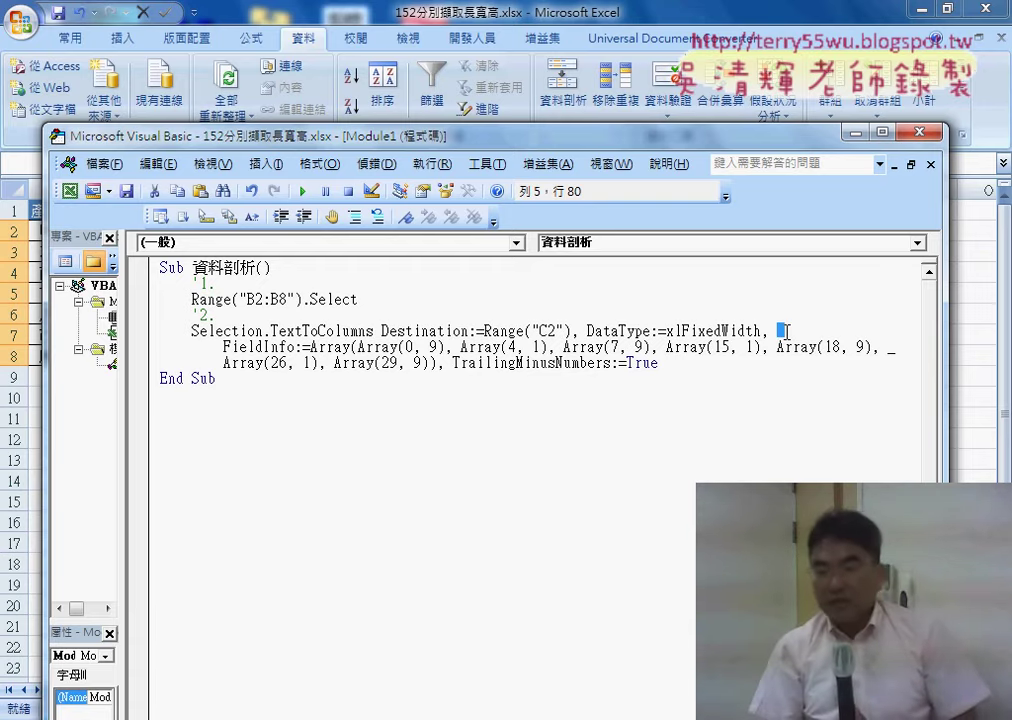
key(Delete)
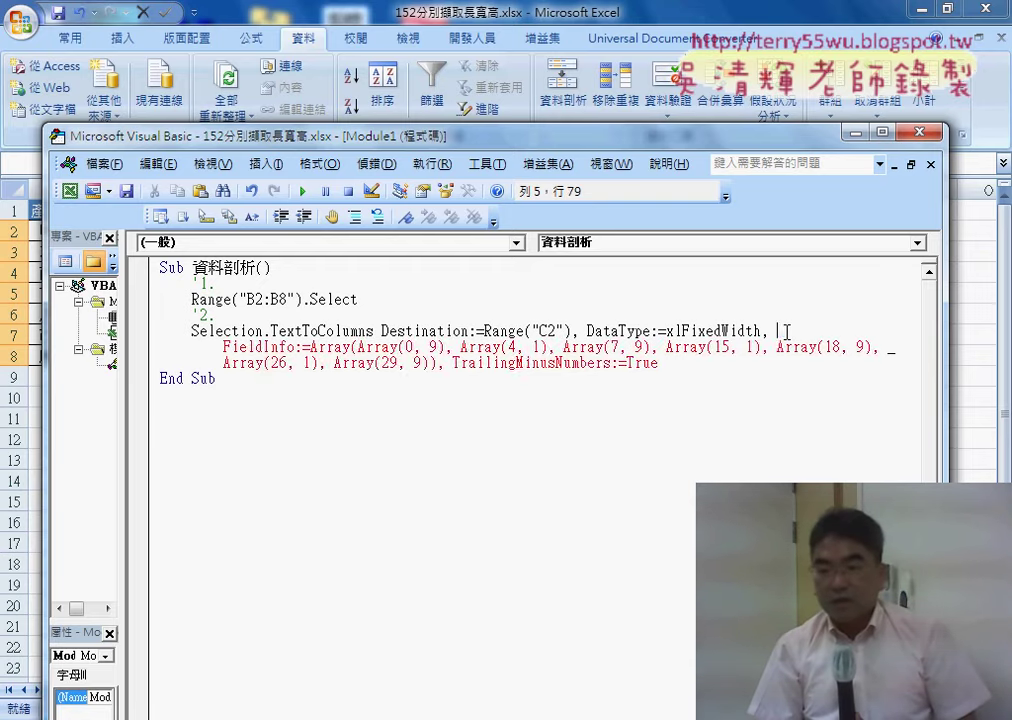
key(Delete)
key(Delete)
key(Delete)
key(Delete)
key(Delete)
key(Delete)
key(Delete)
key(Delete)
key(Delete)
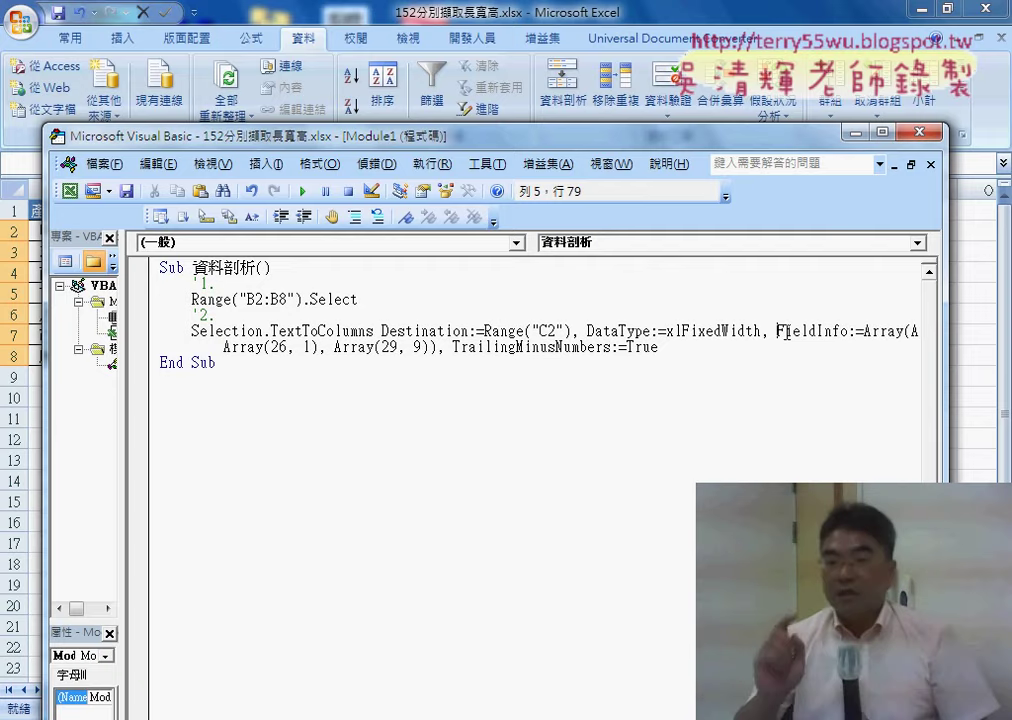
key(Return)
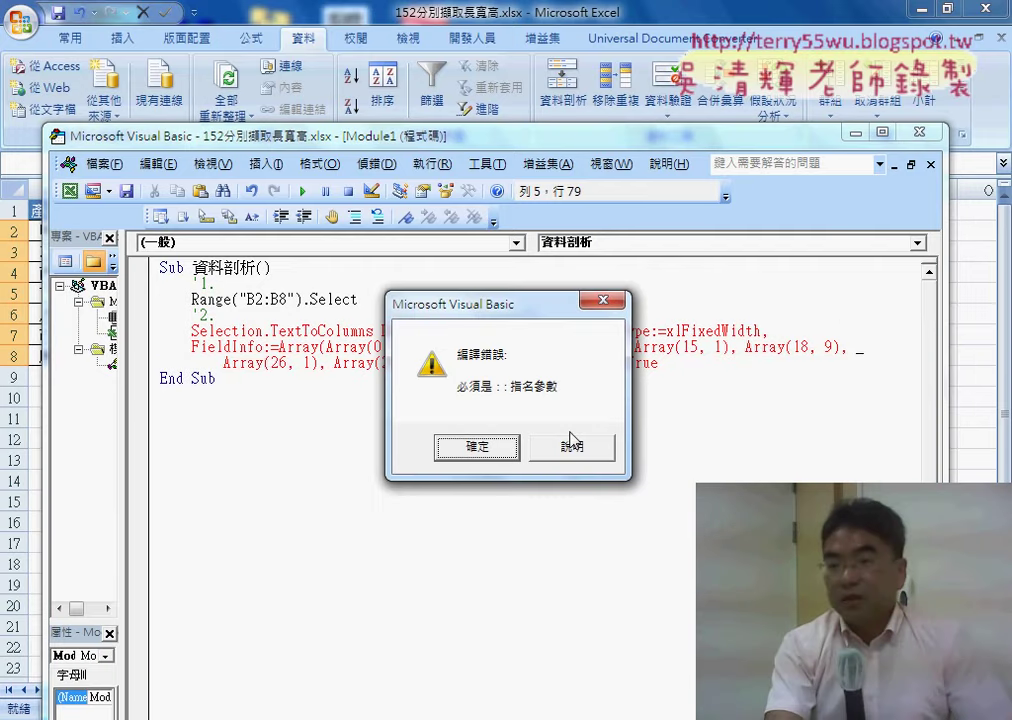
key(Return)
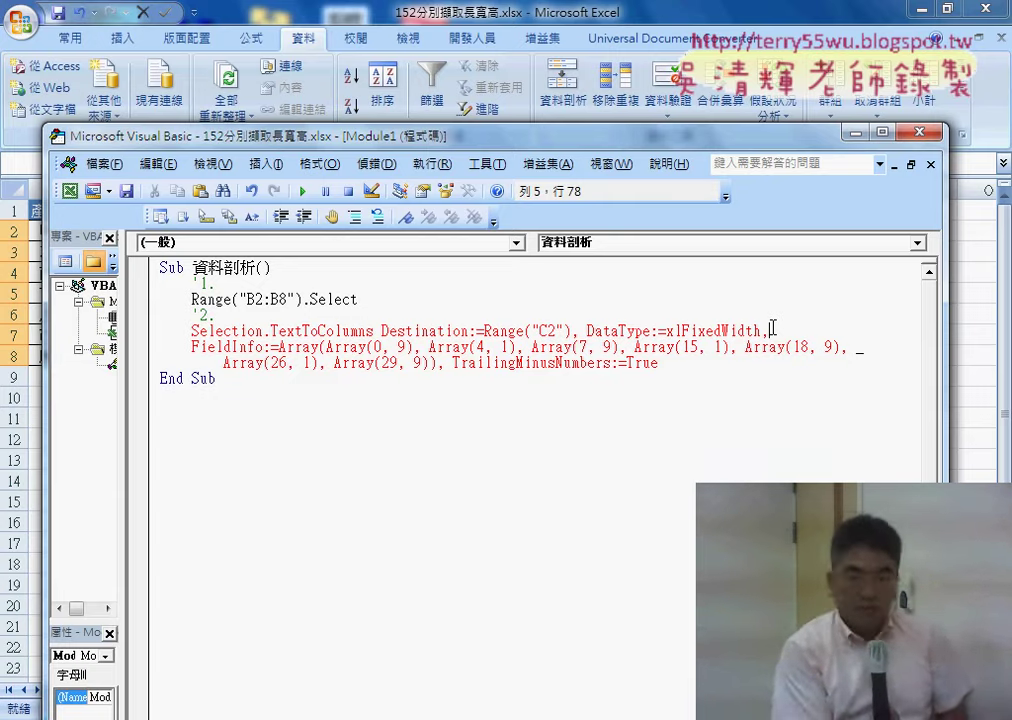
Rejoin the line, retype ' _' after xlFixedWidth and move FieldInfo onto its own line
key(Delete)
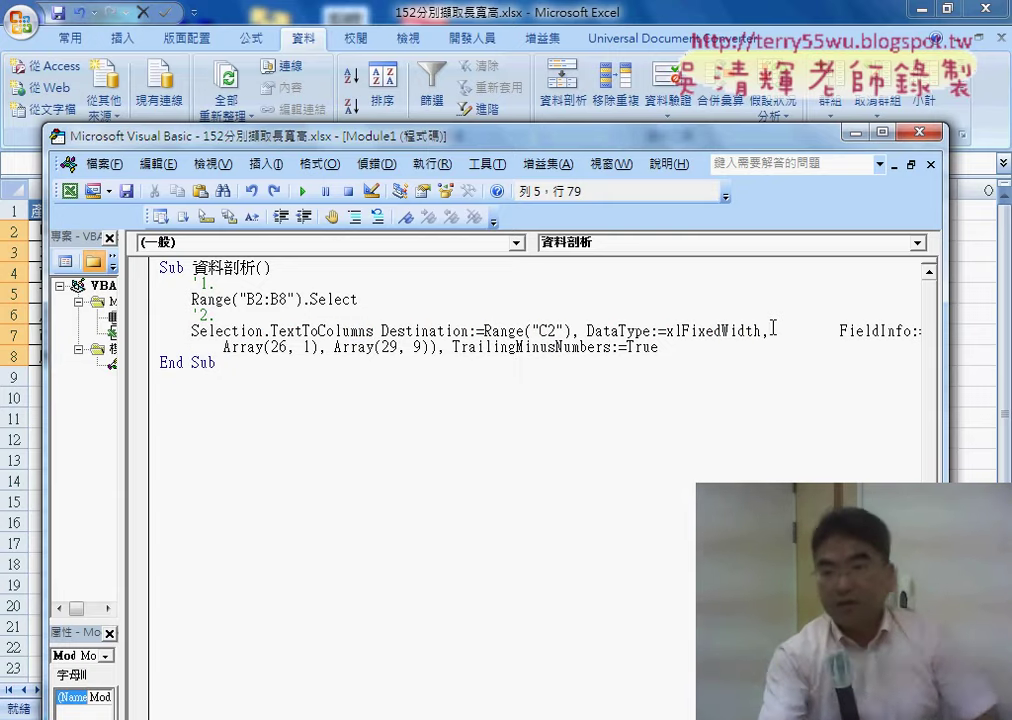
drag(773, 330, 838, 330)
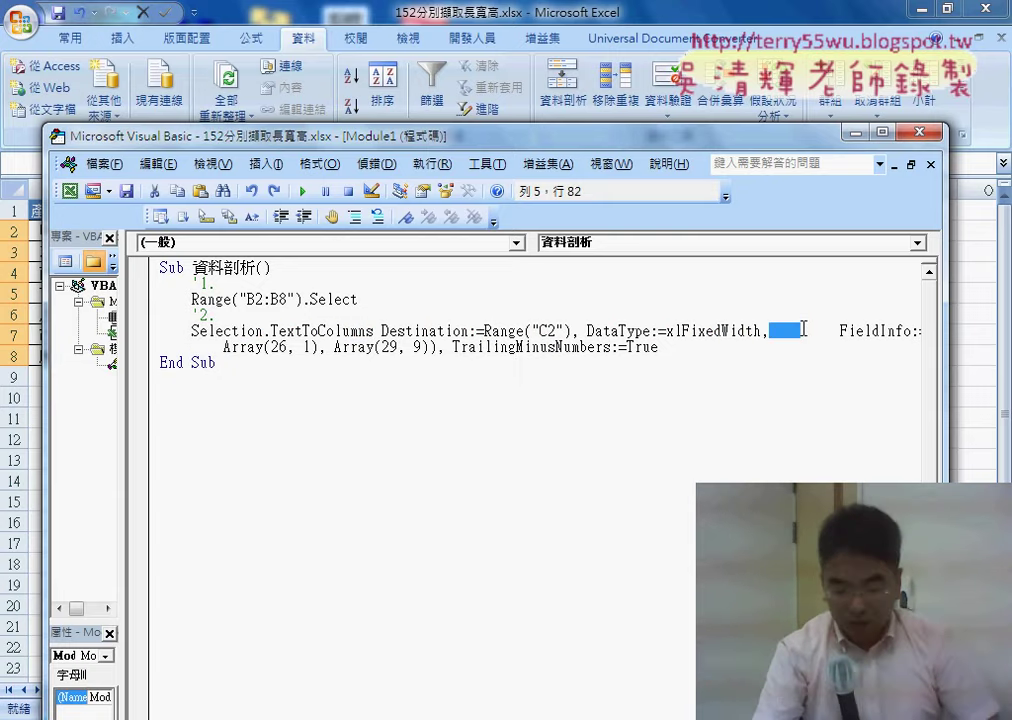
key(Delete)
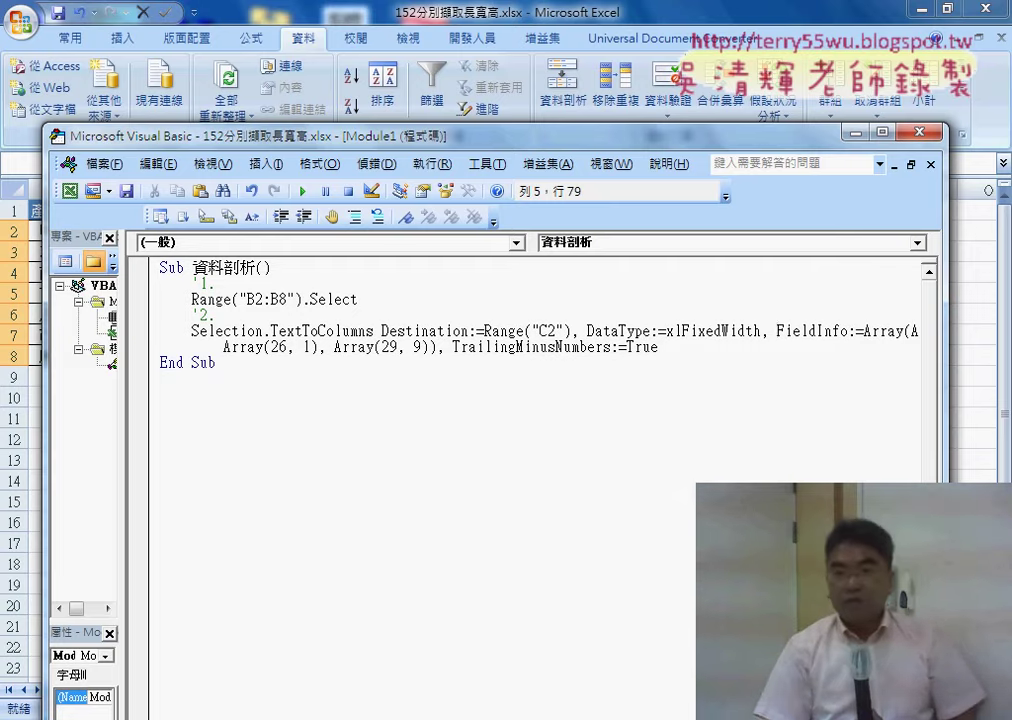
text(_)
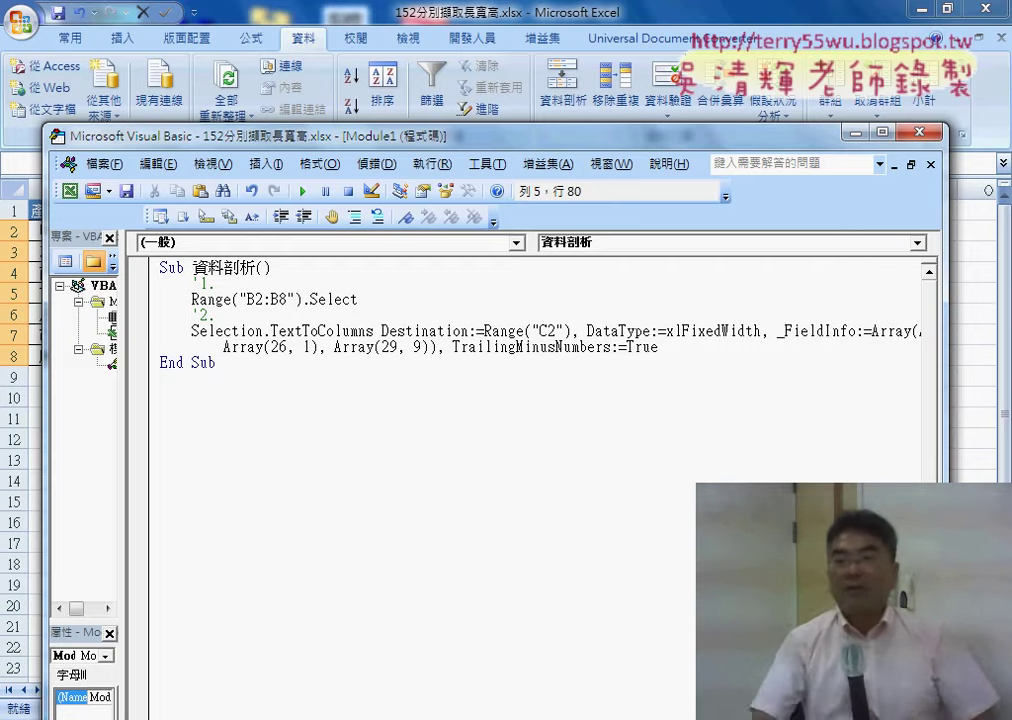
key(Return)
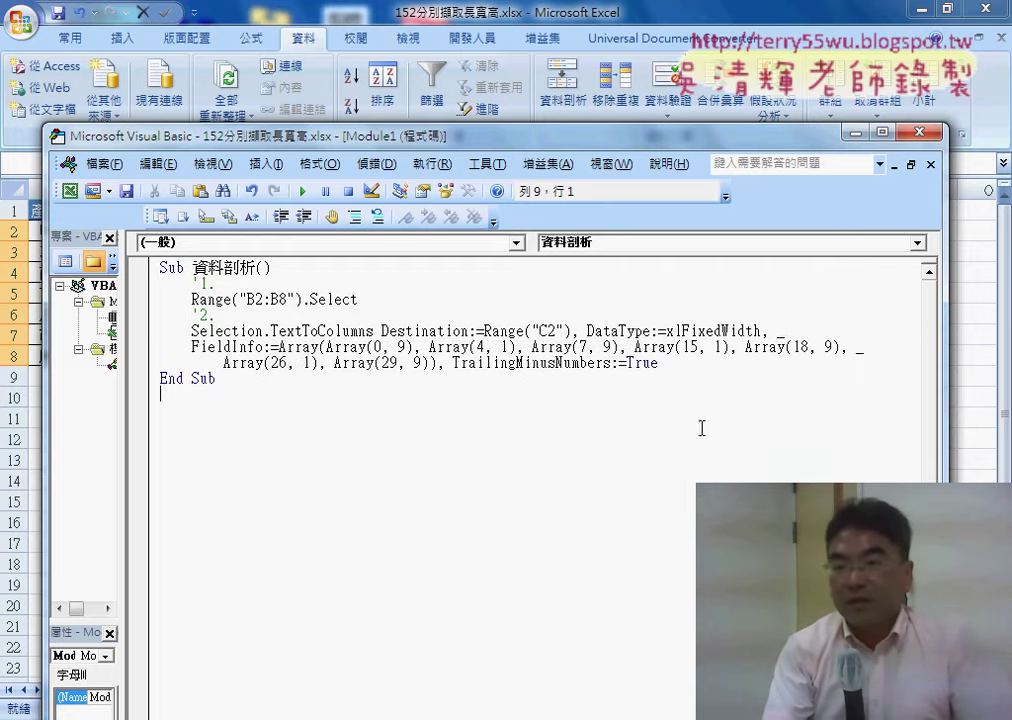
double_click(777, 333)
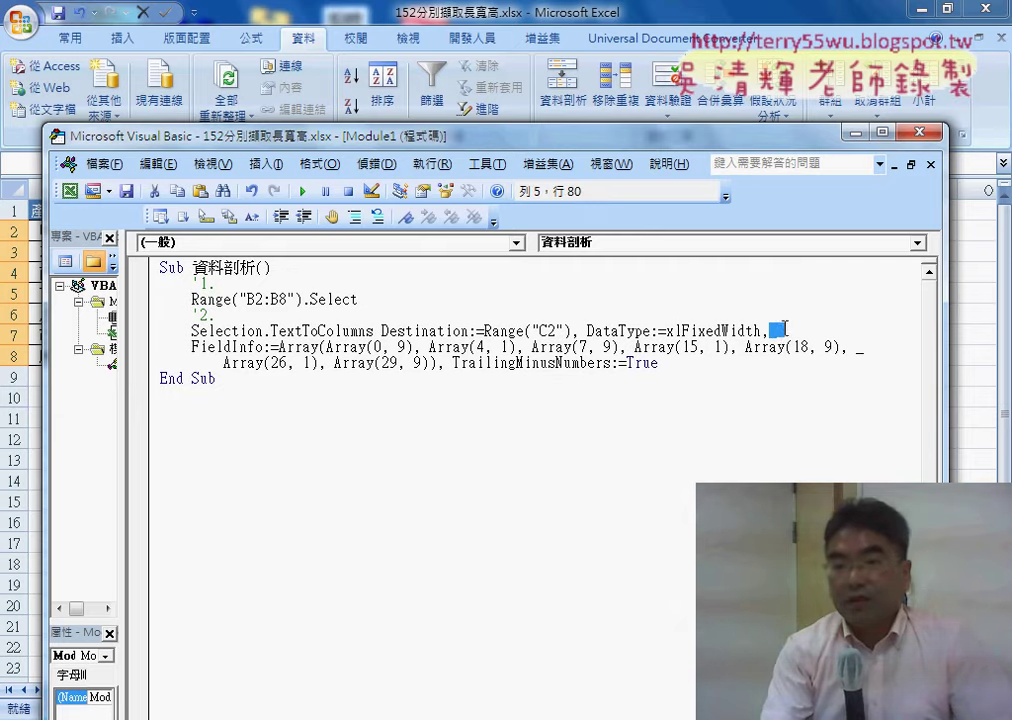
click(203, 347)
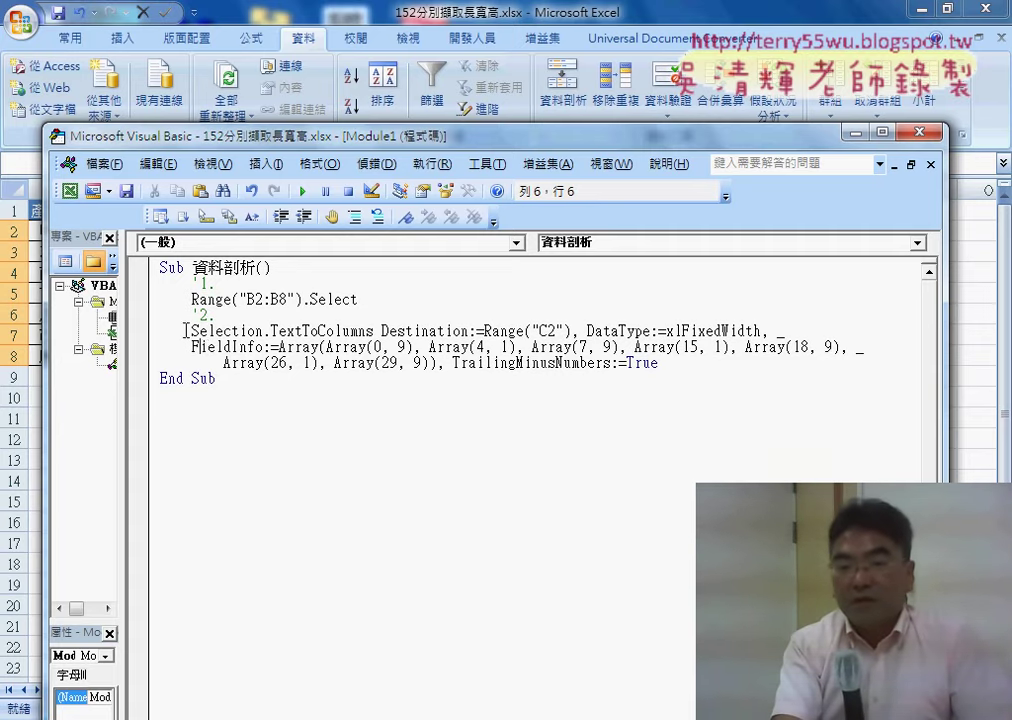
drag(234, 347, 218, 347)
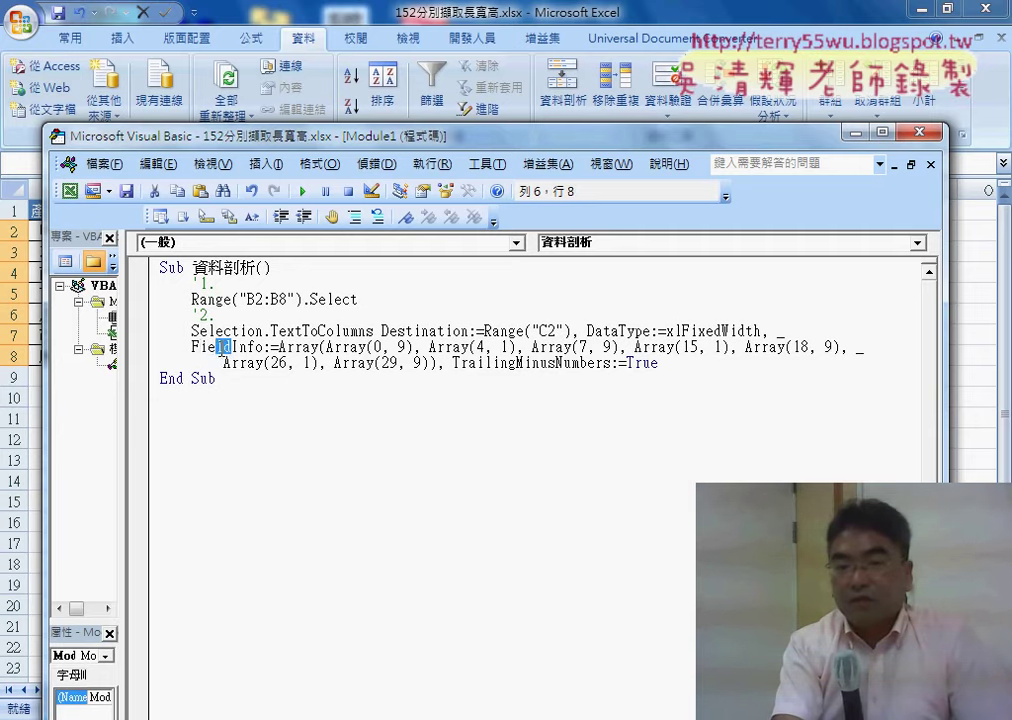
click(240, 347)
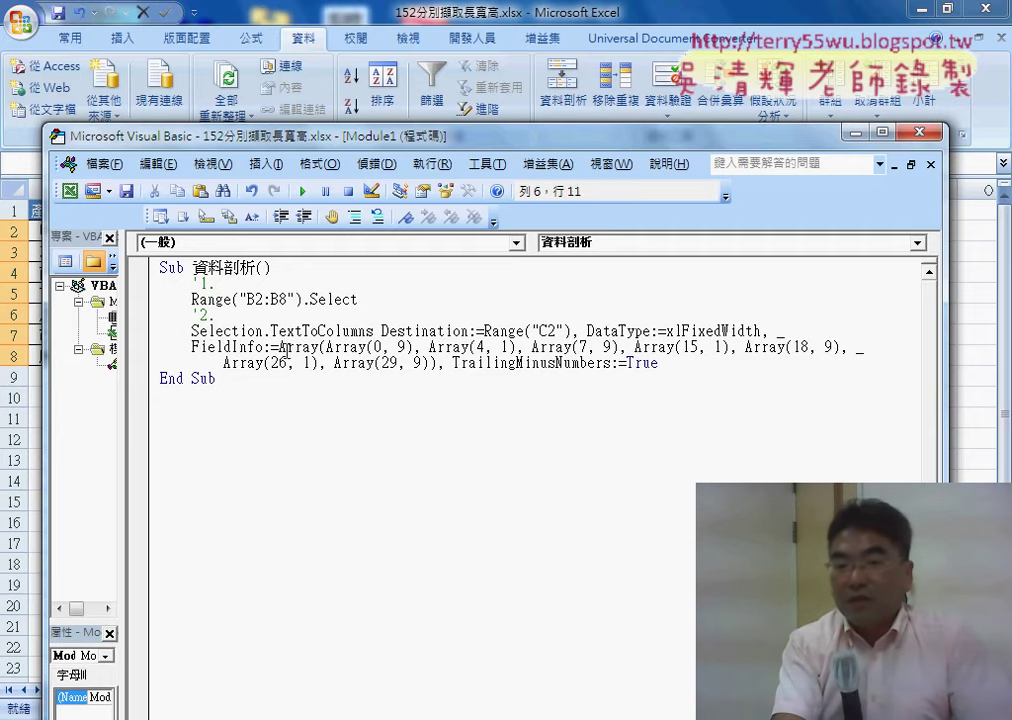
click(358, 347)
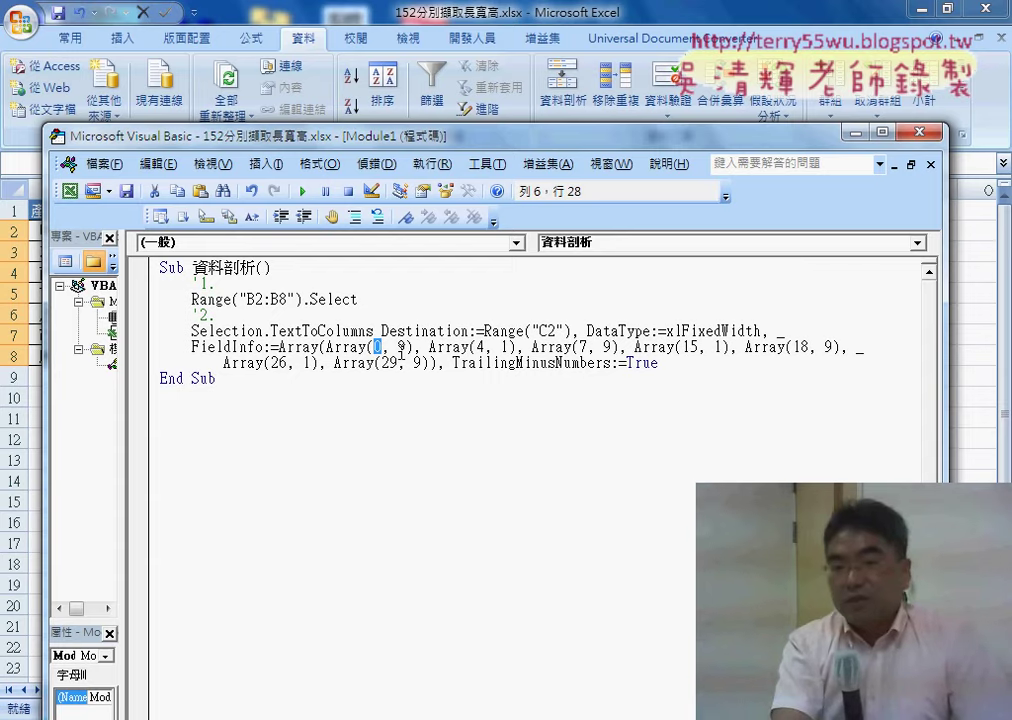
text(0)
double_click(401, 347)
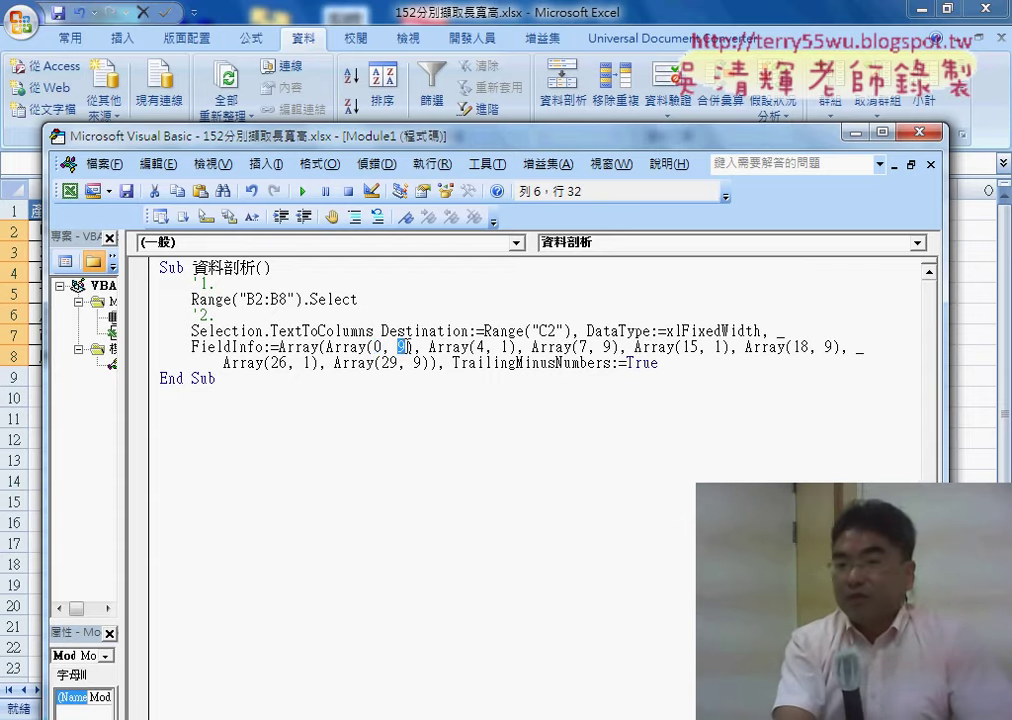
double_click(507, 347)
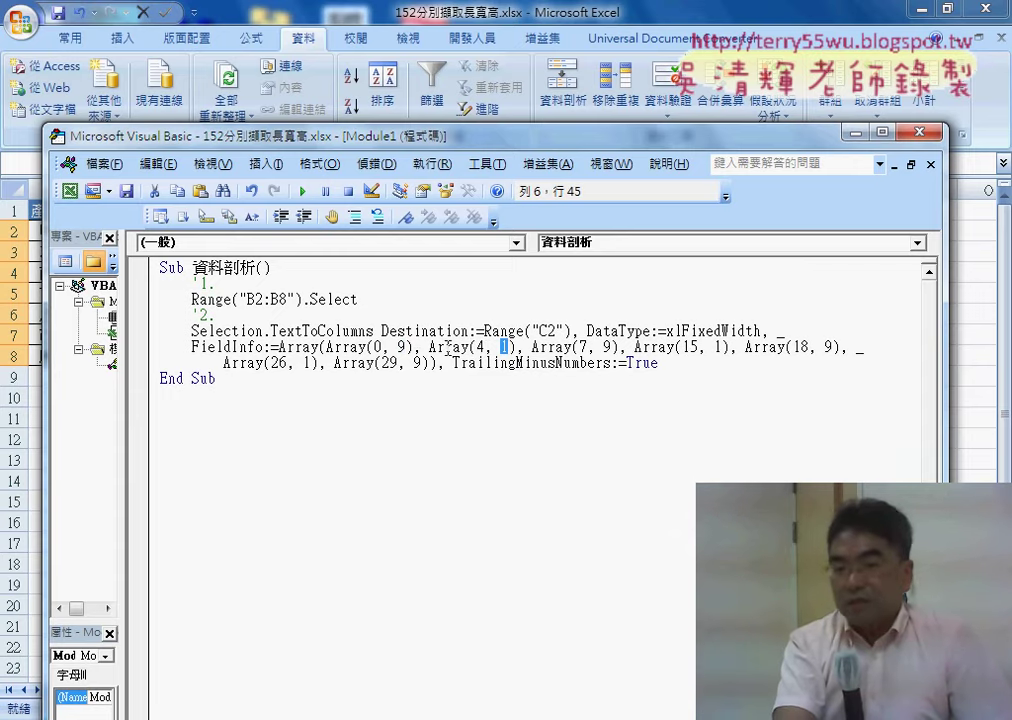
click(487, 347)
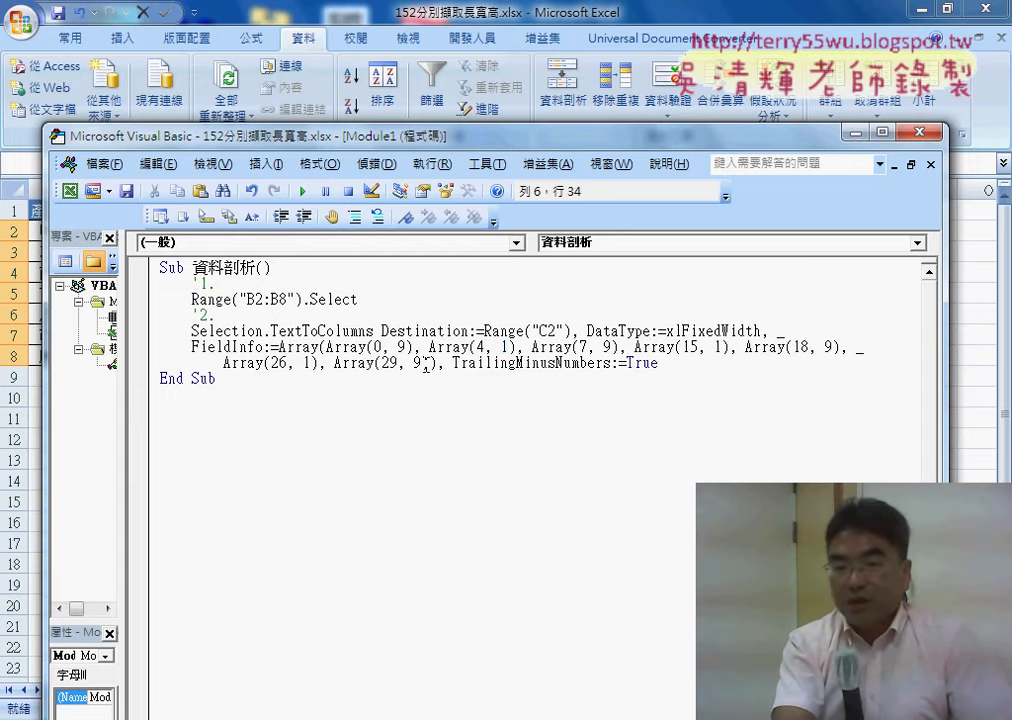
drag(429, 362, 327, 347)
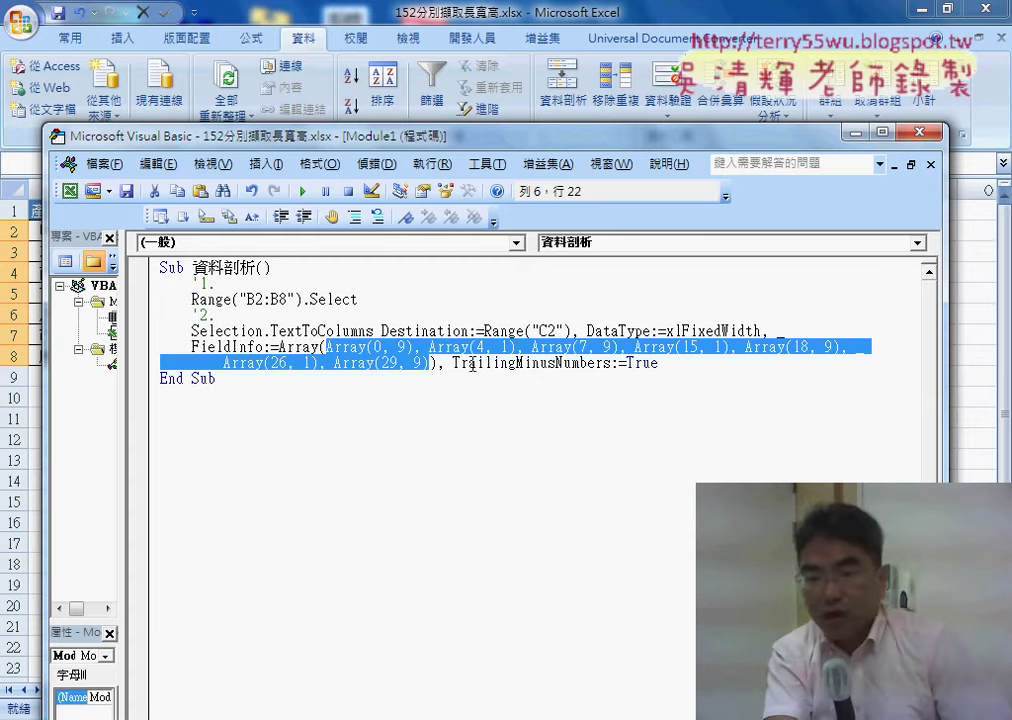
drag(658, 363, 454, 363)
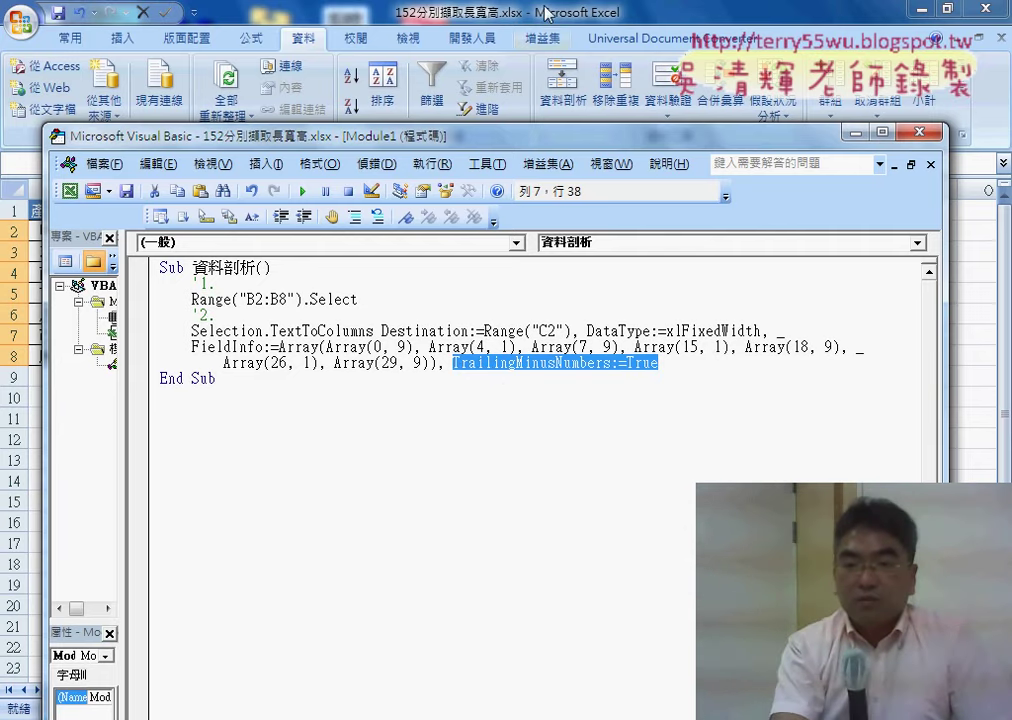
click(434, 11)
Start recording a new macro named 清除
click(510, 354)
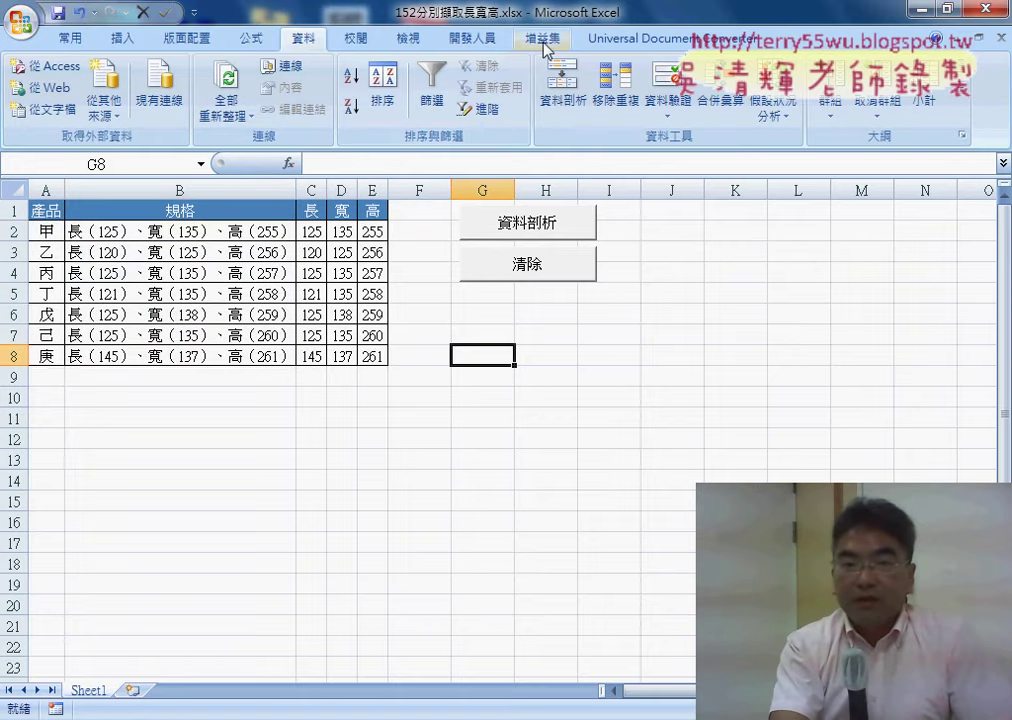
click(472, 38)
click(155, 65)
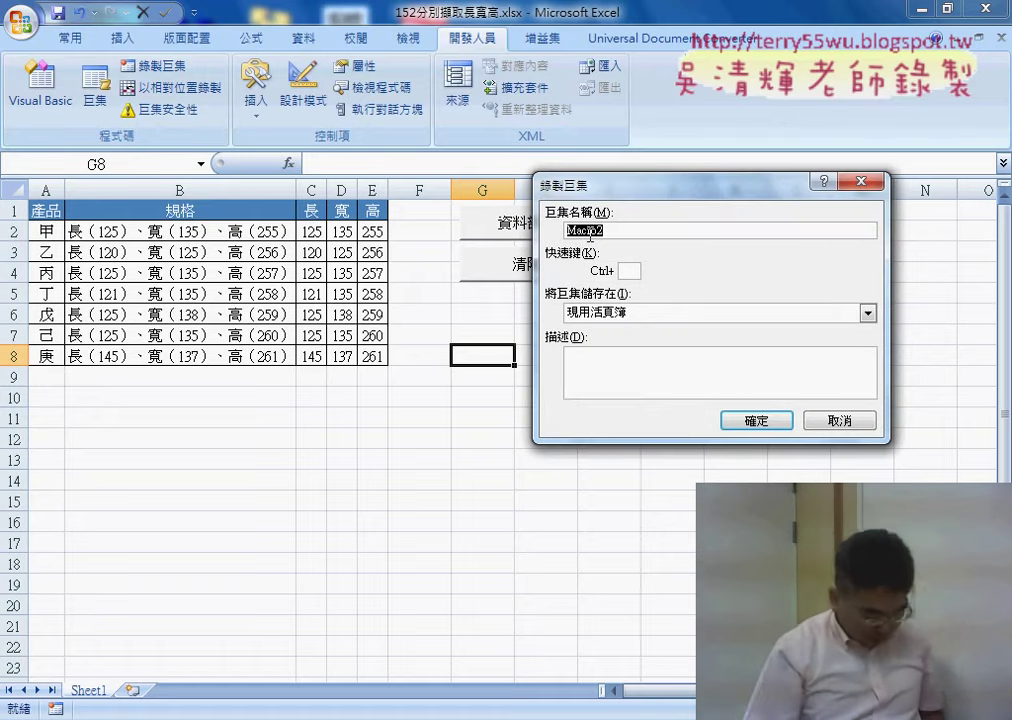
text(ㄑ)
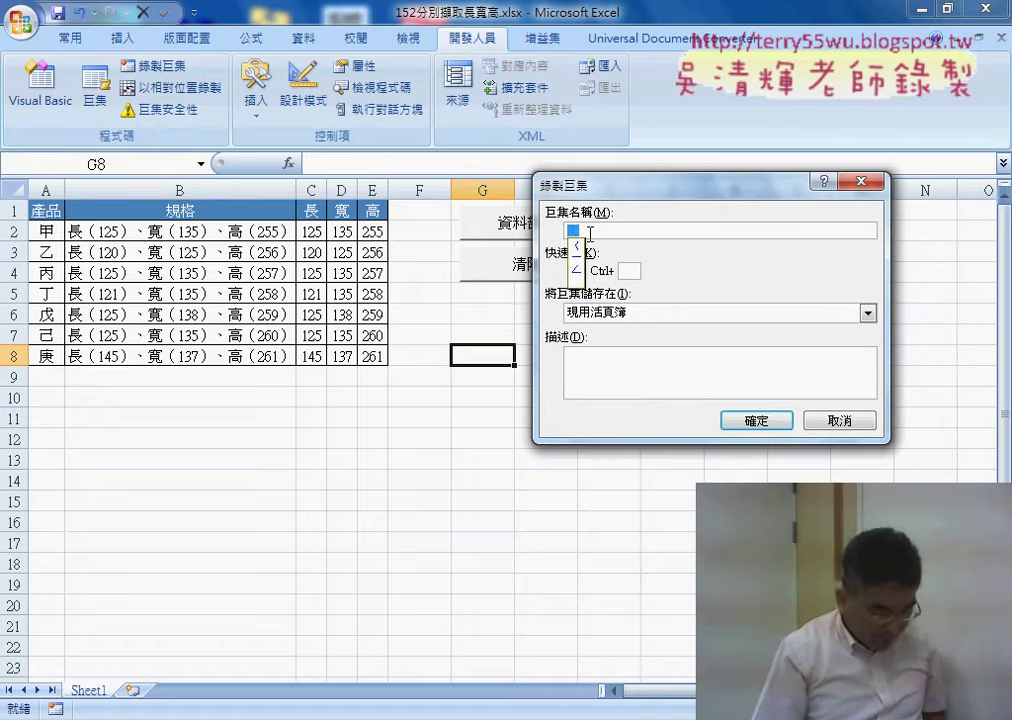
text(清除)
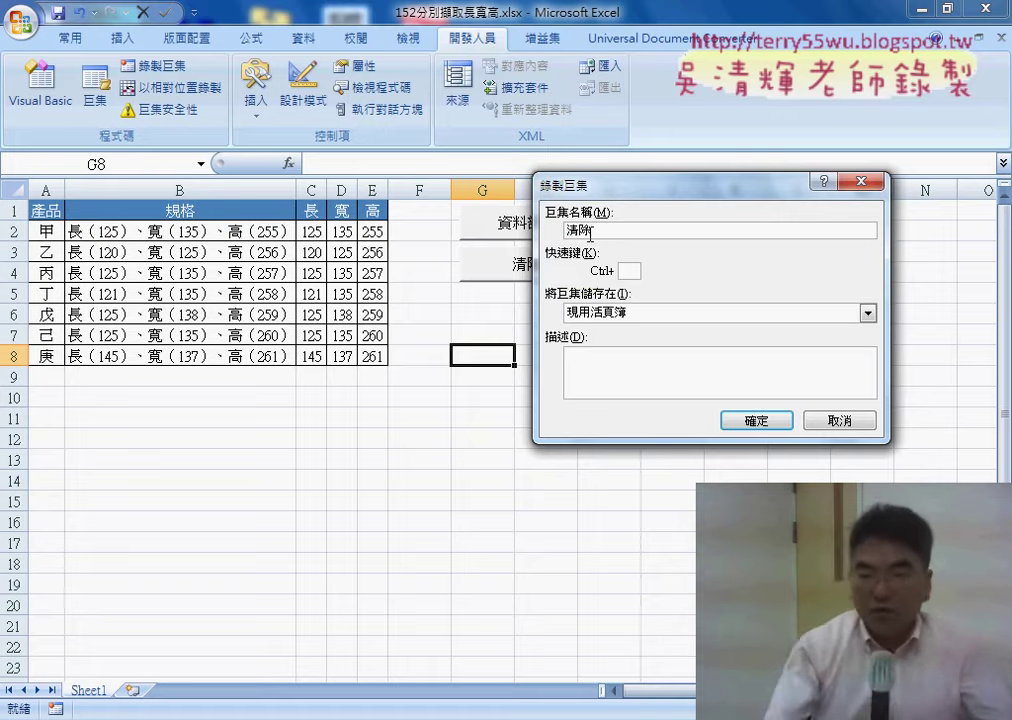
click(759, 421)
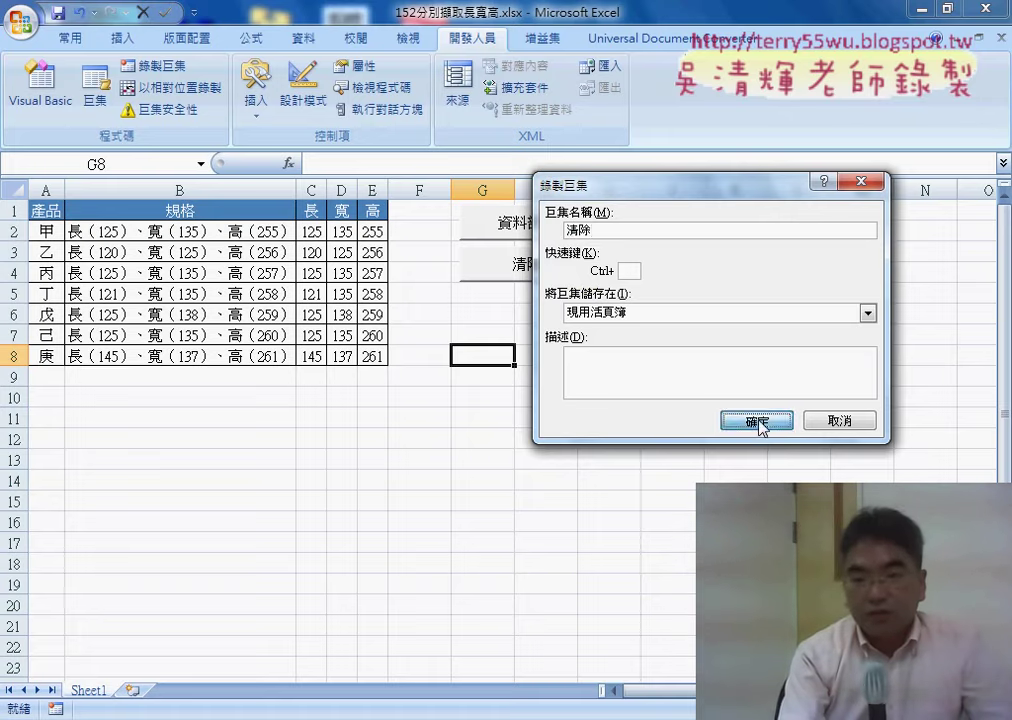
Clear the contents of C2:E8, stop recording, and show the macro list
drag(311, 231, 379, 355)
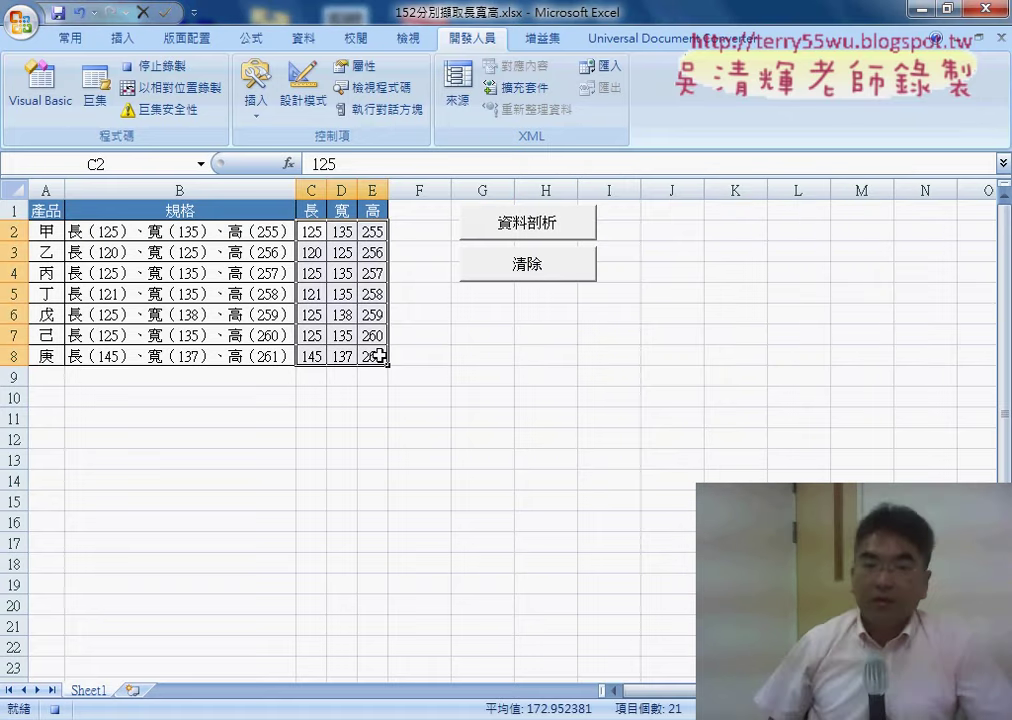
key(Delete)
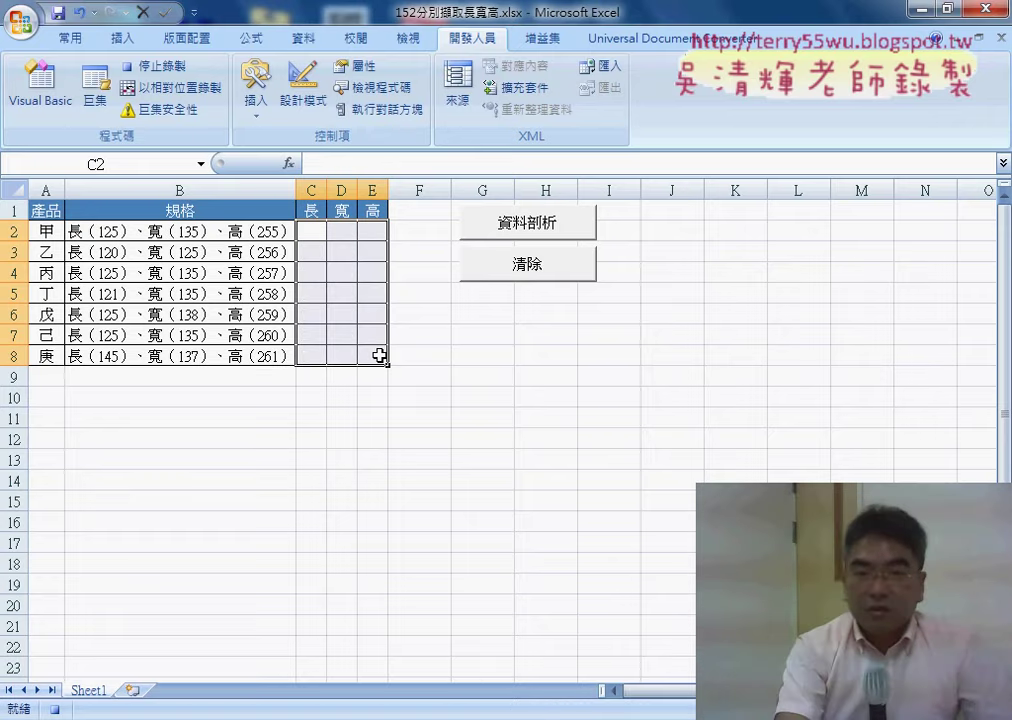
click(150, 65)
click(96, 90)
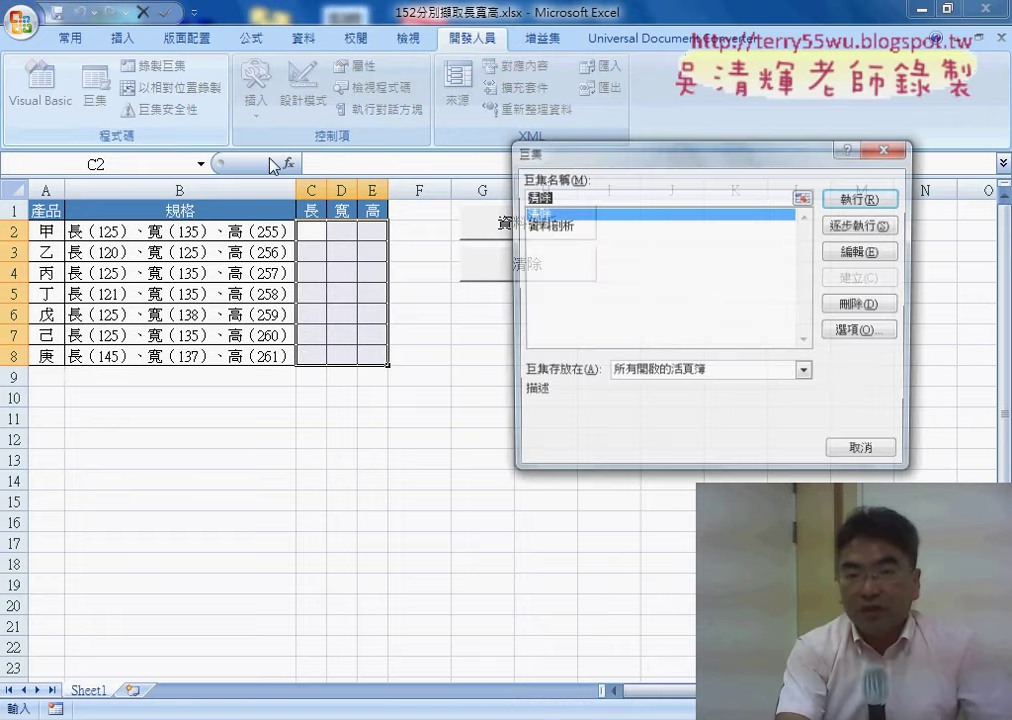
Open the 清除 macro's code and delete its leftover recorded comment lines
click(866, 252)
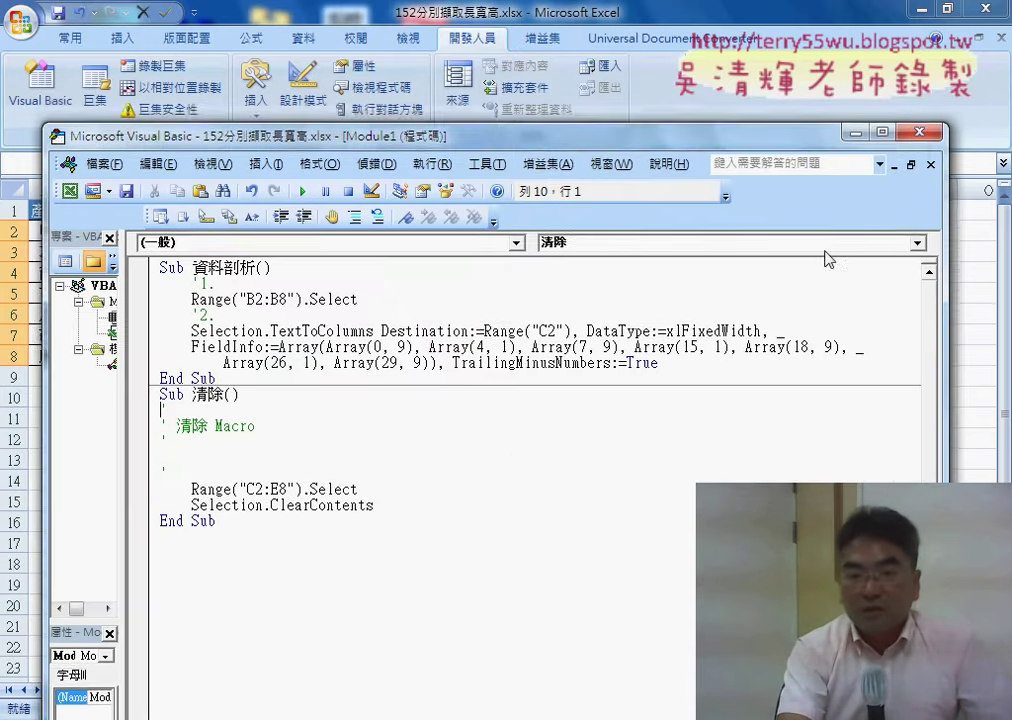
drag(587, 141, 618, 62)
drag(191, 330, 199, 395)
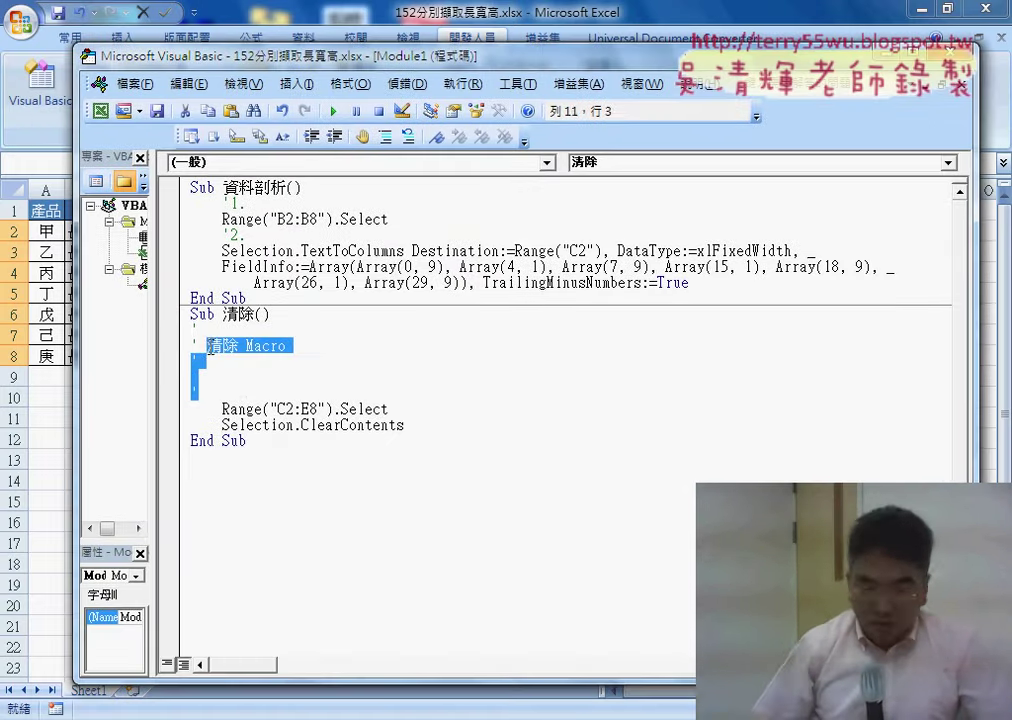
key(Delete)
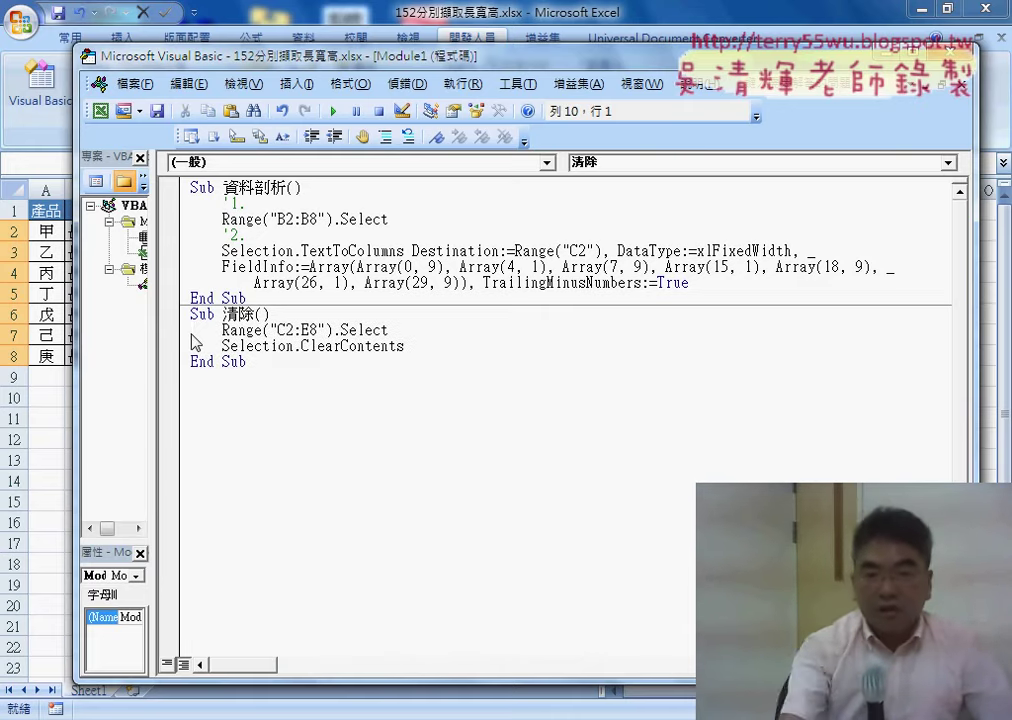
Insert '1. above Range("C2:E8").Select and '2. above Selection.ClearContents
key(Return)
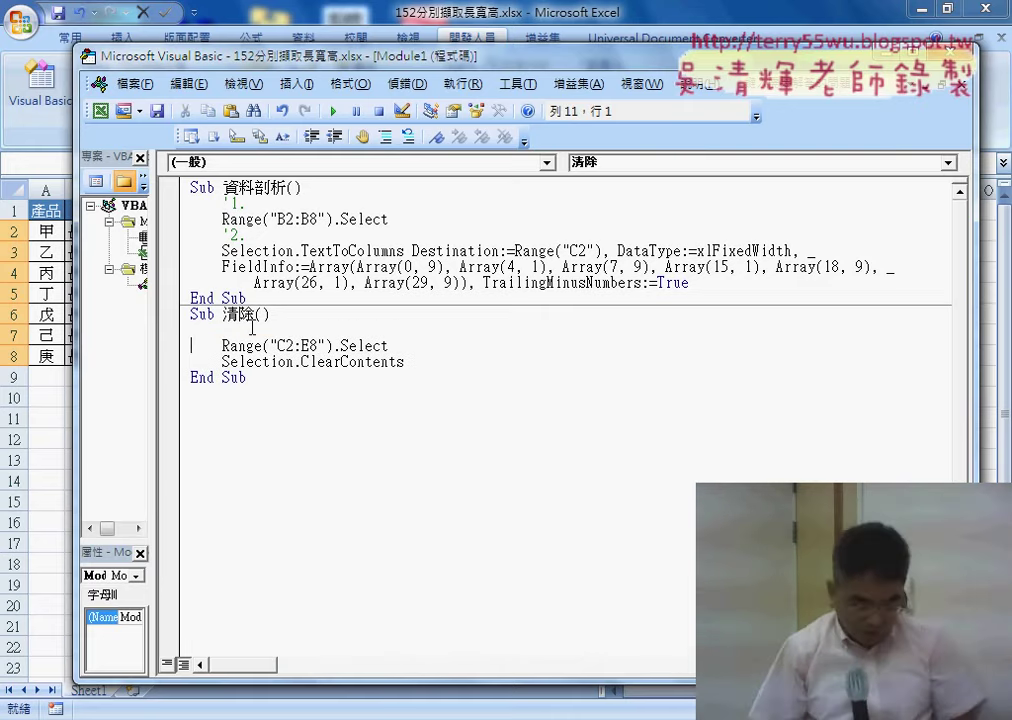
click(253, 328)
text('1.)
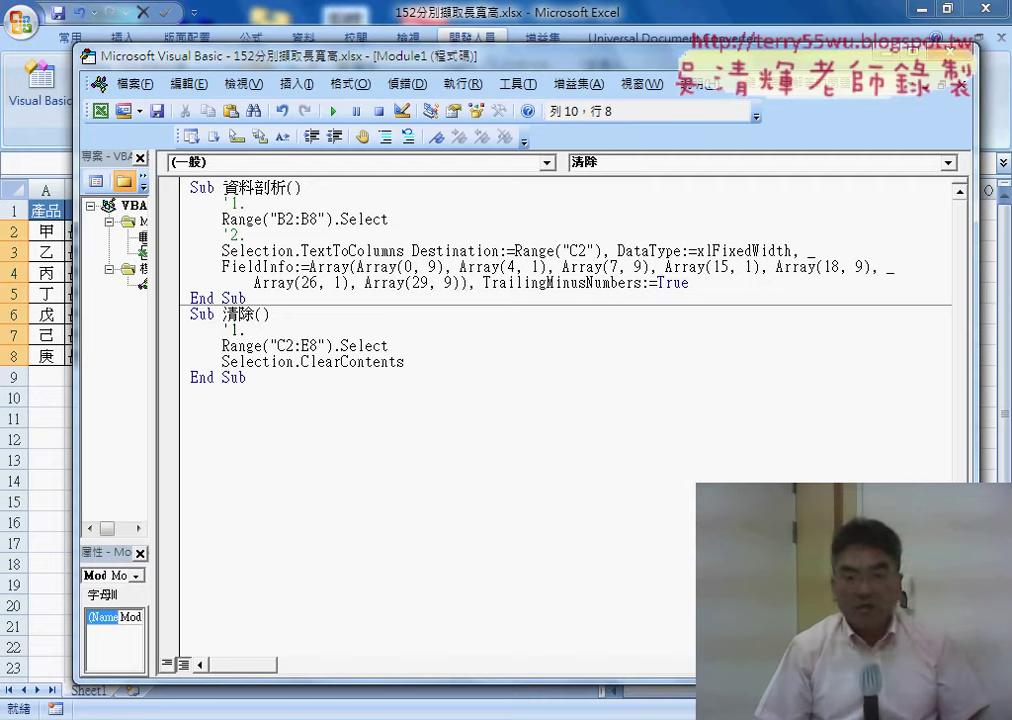
key(Down)
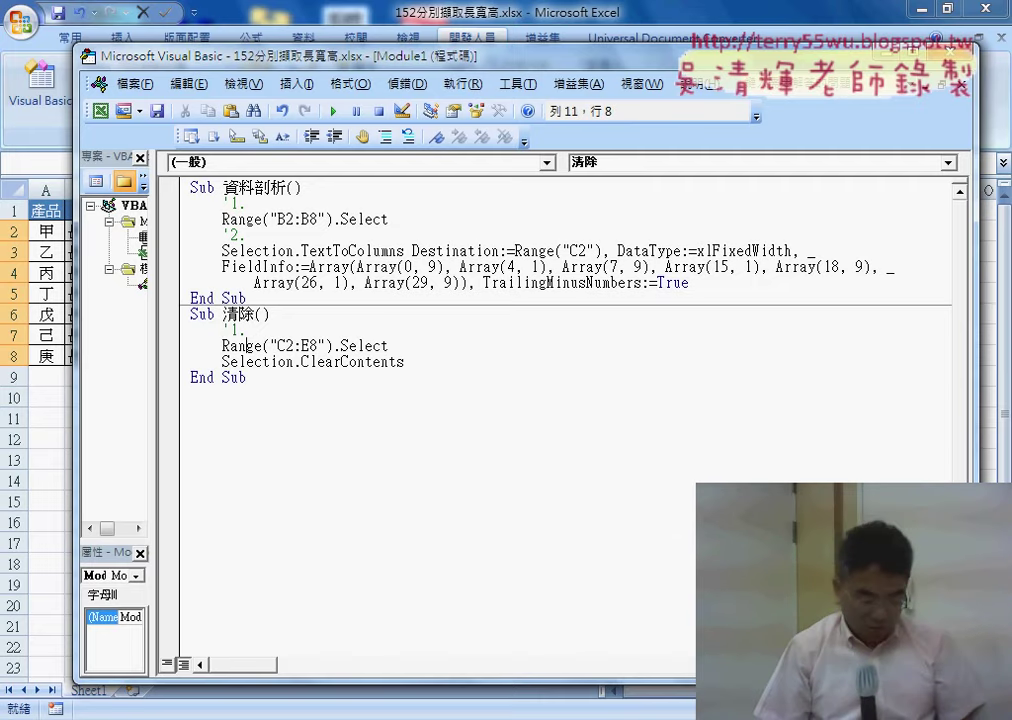
key(End)
key(Return)
text(')
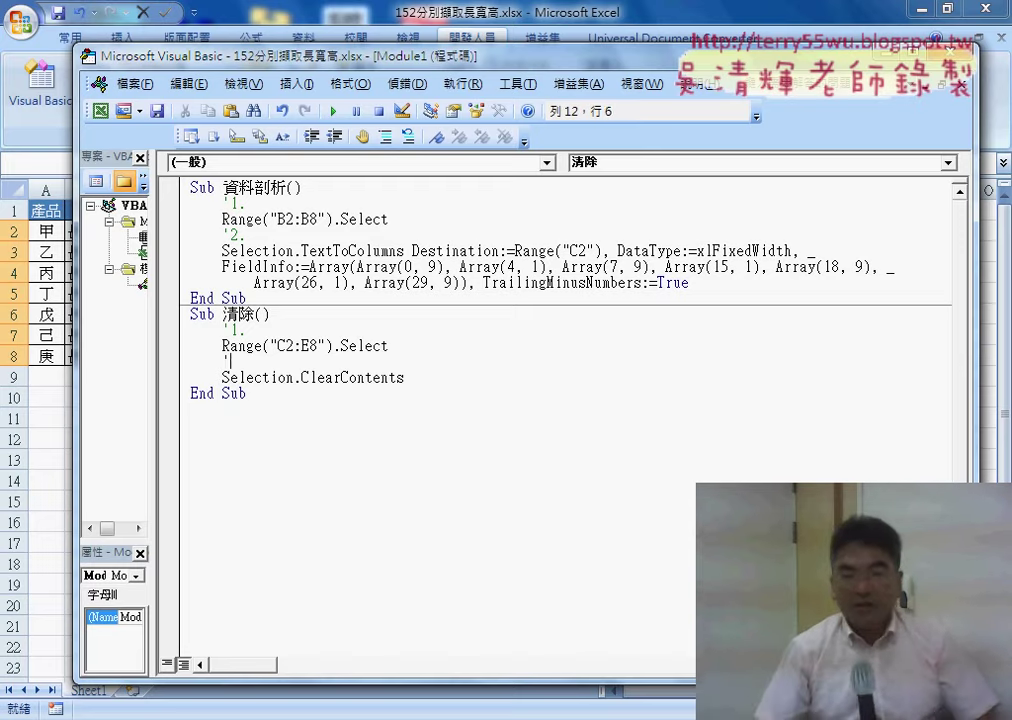
text(2.)
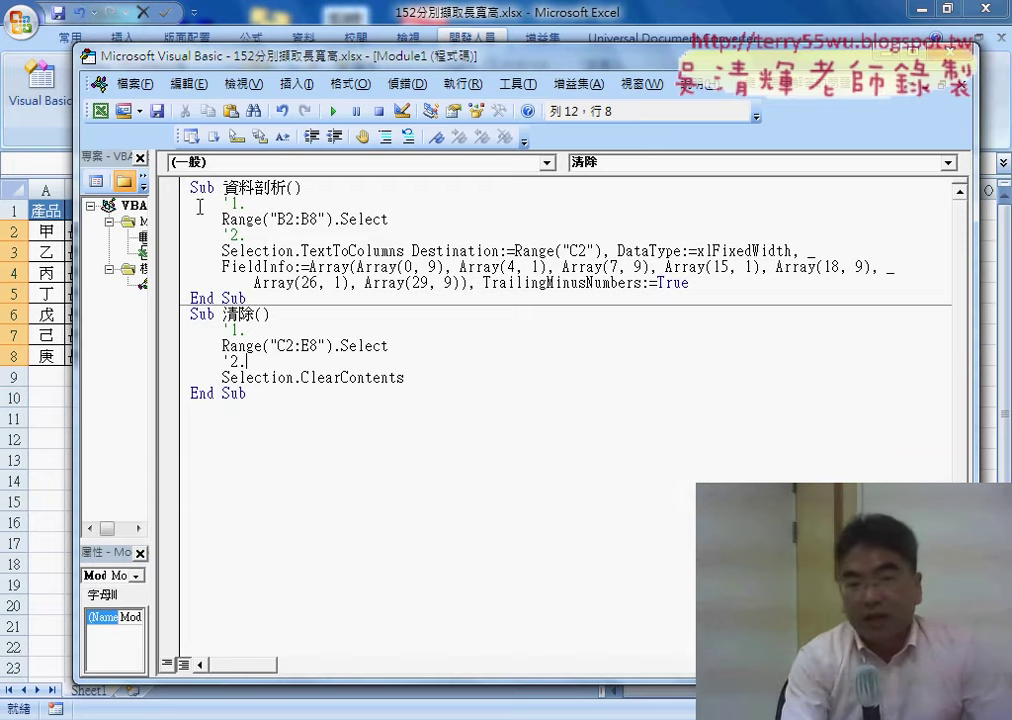
Highlight the '1. comment in 資料剖析 and the Range("C2:E8").Select line for comparison
drag(261, 204, 223, 204)
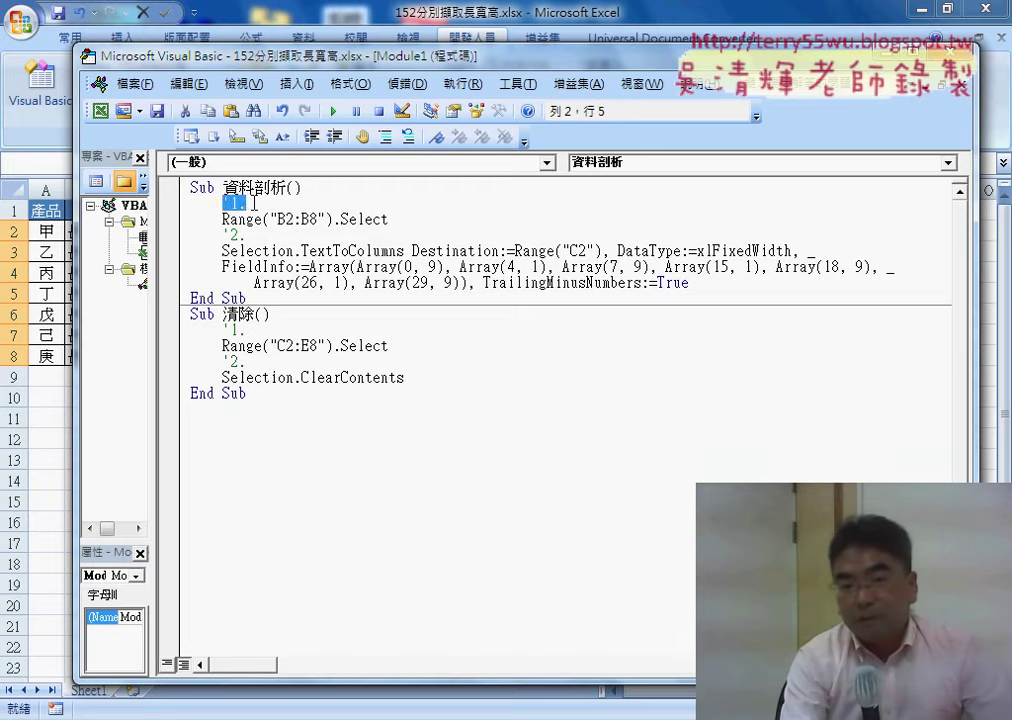
click(340, 204)
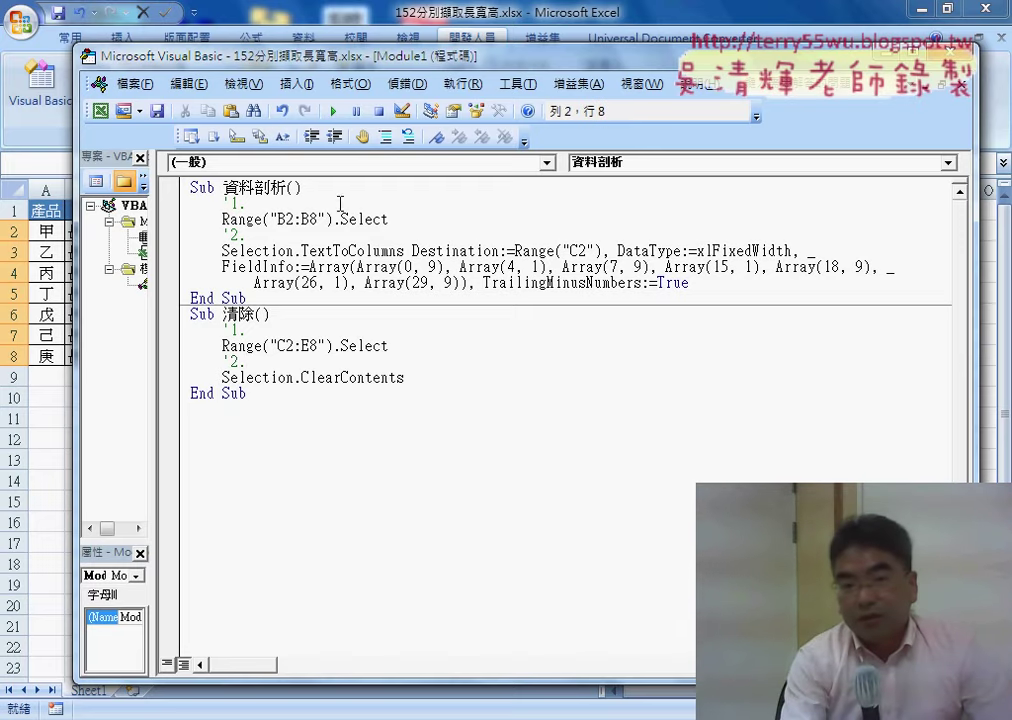
click(280, 333)
drag(222, 345, 390, 346)
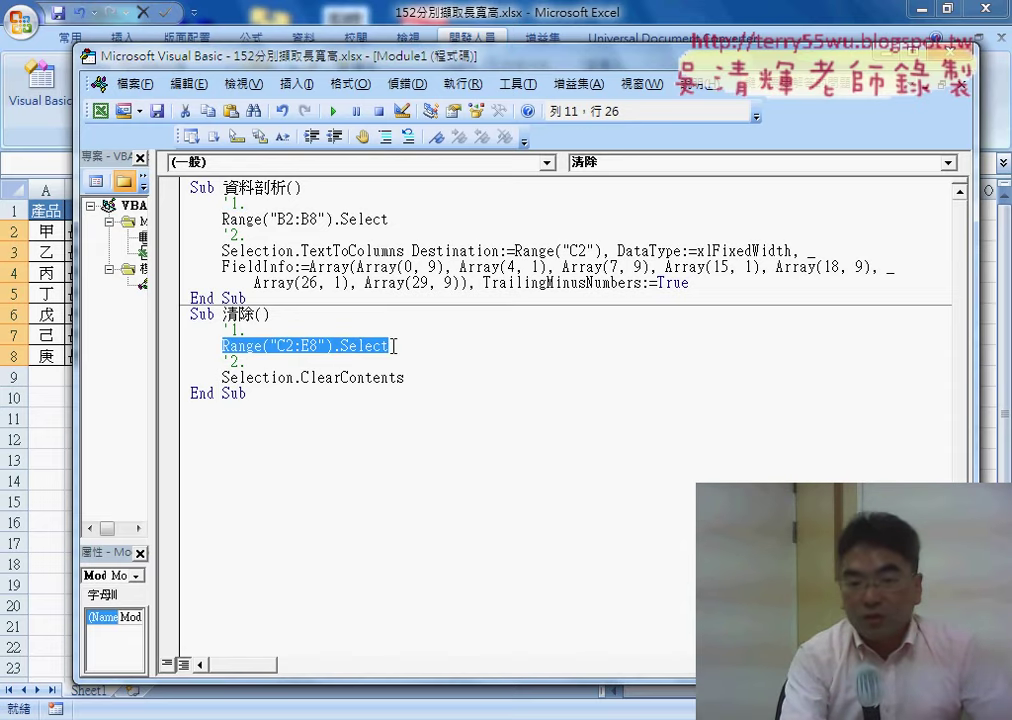
click(275, 329)
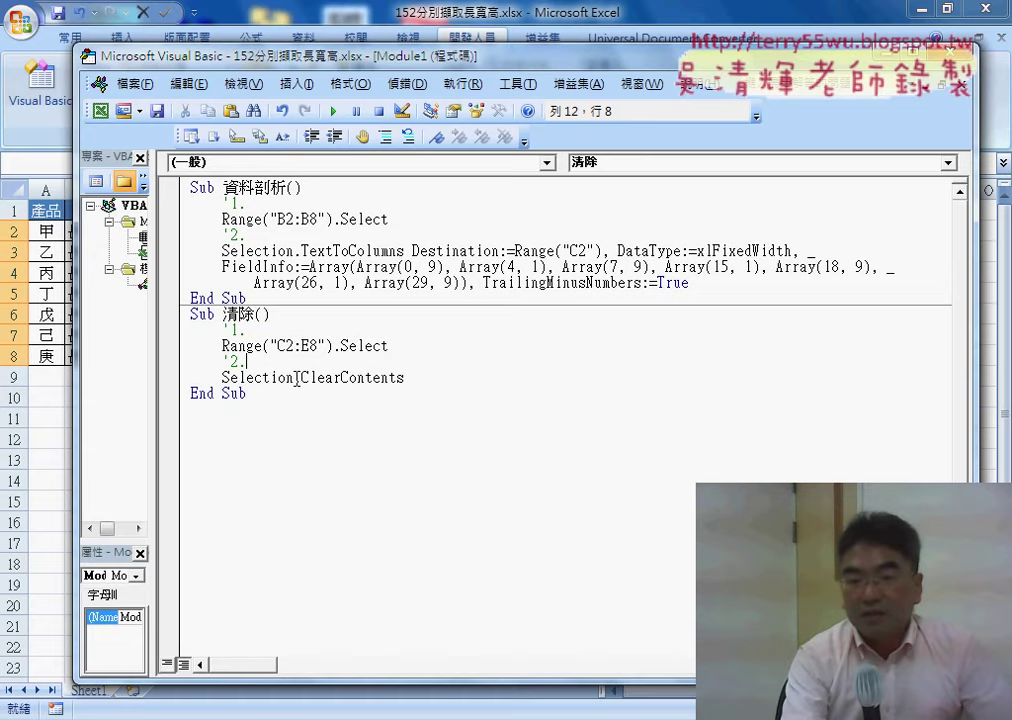
Delete and retype 'Contents' so the call remains Selection.ClearContents
drag(296, 378, 380, 378)
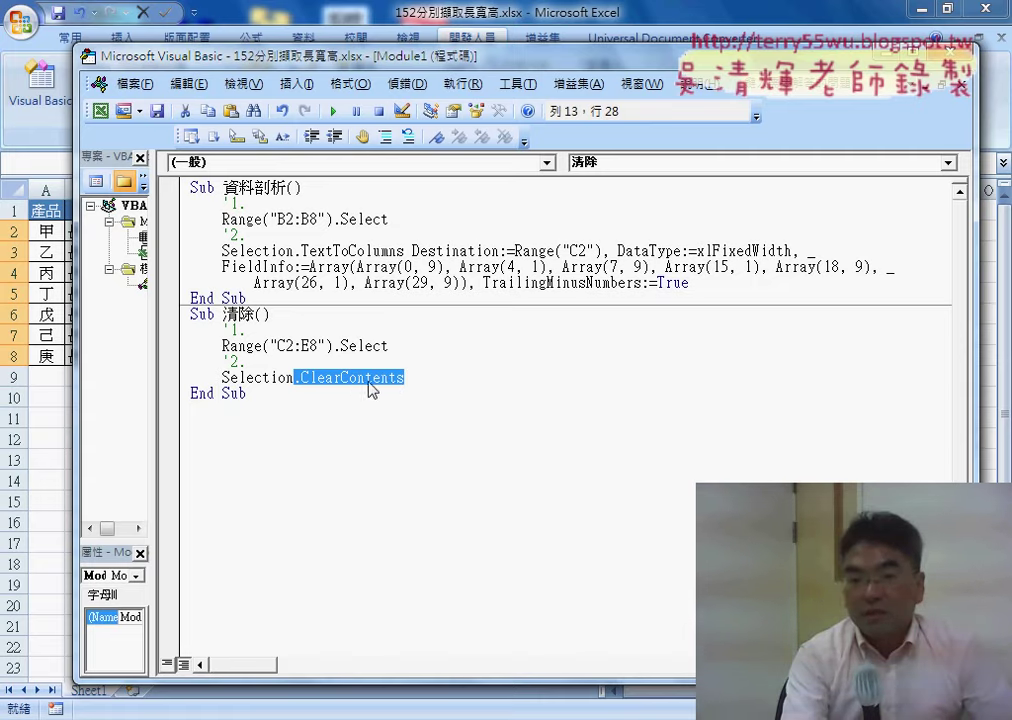
drag(404, 378, 295, 378)
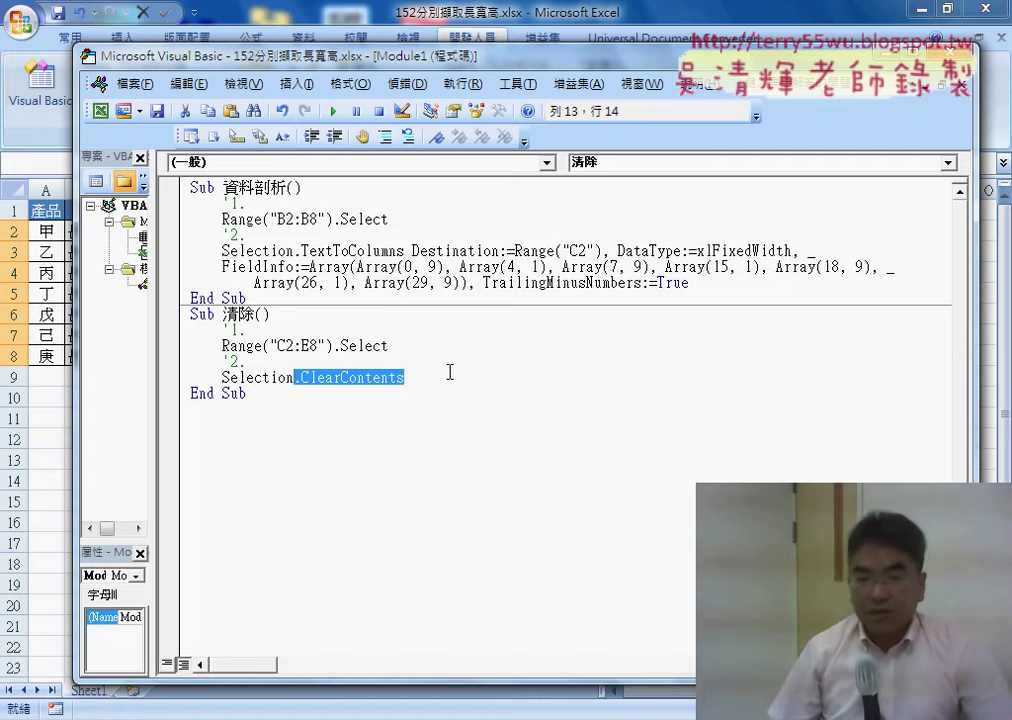
text(.)
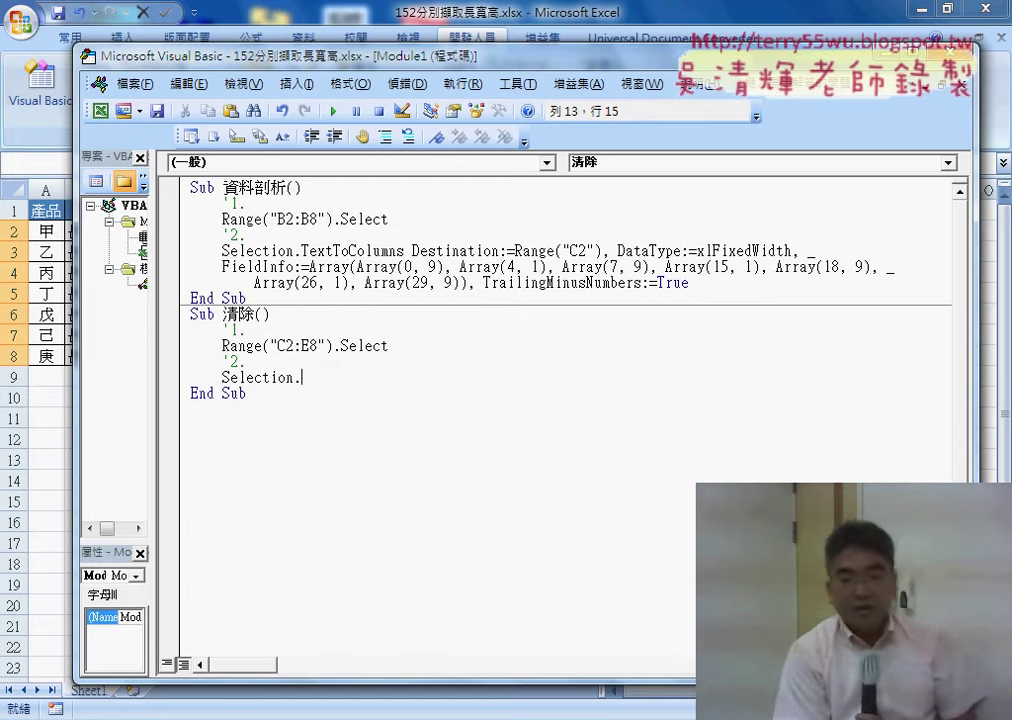
key(ctrl+z)
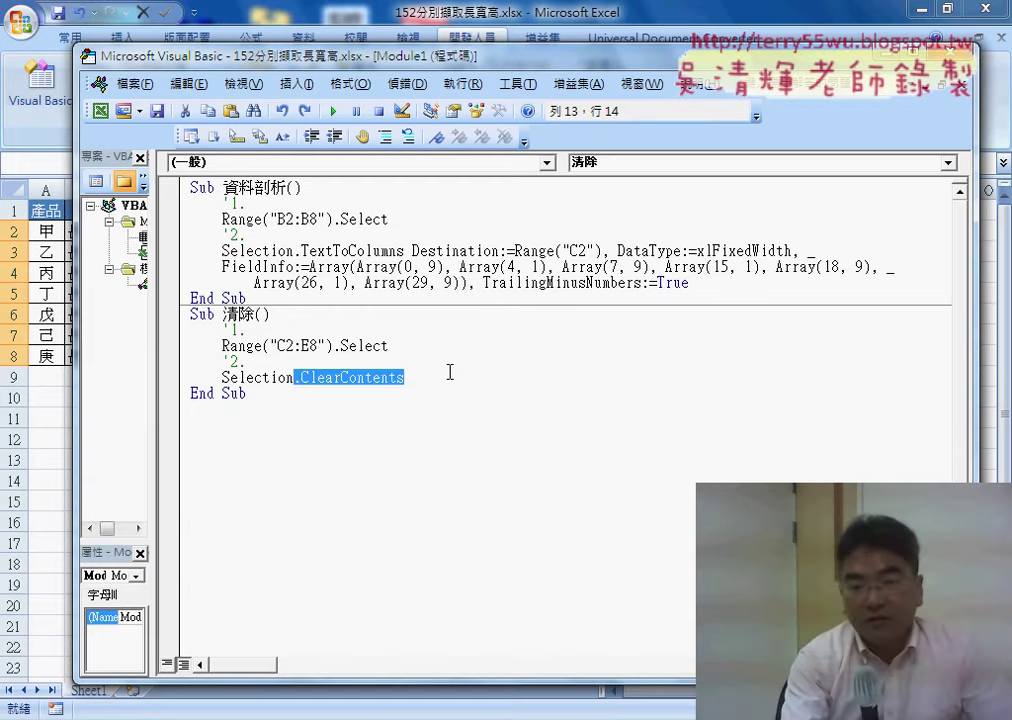
click(390, 392)
drag(341, 377, 426, 376)
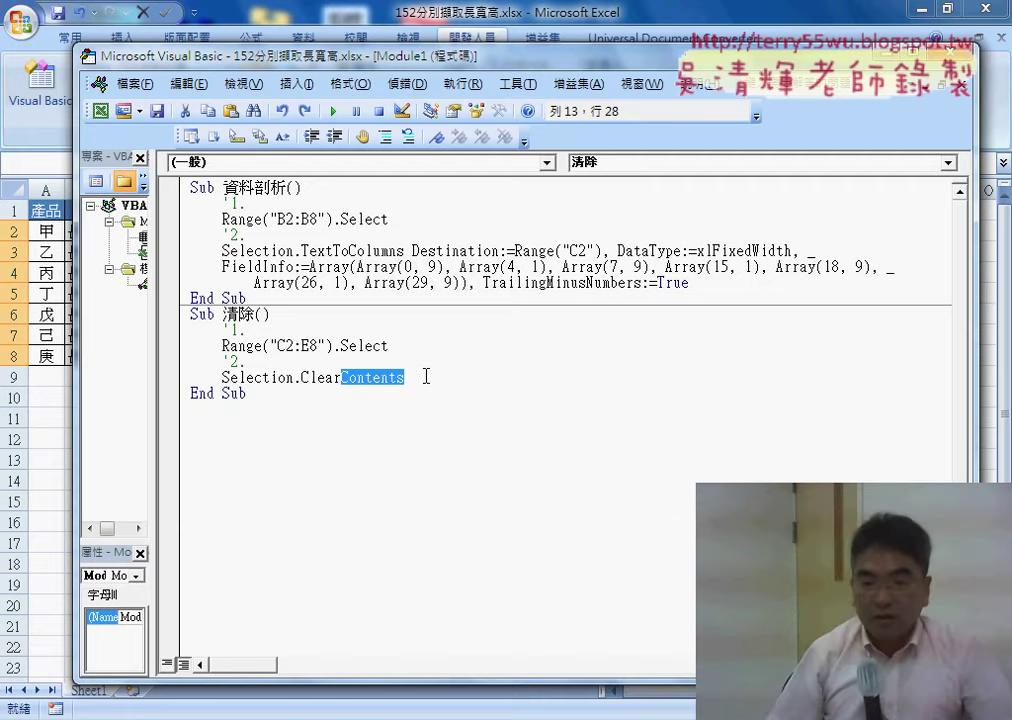
key(Delete)
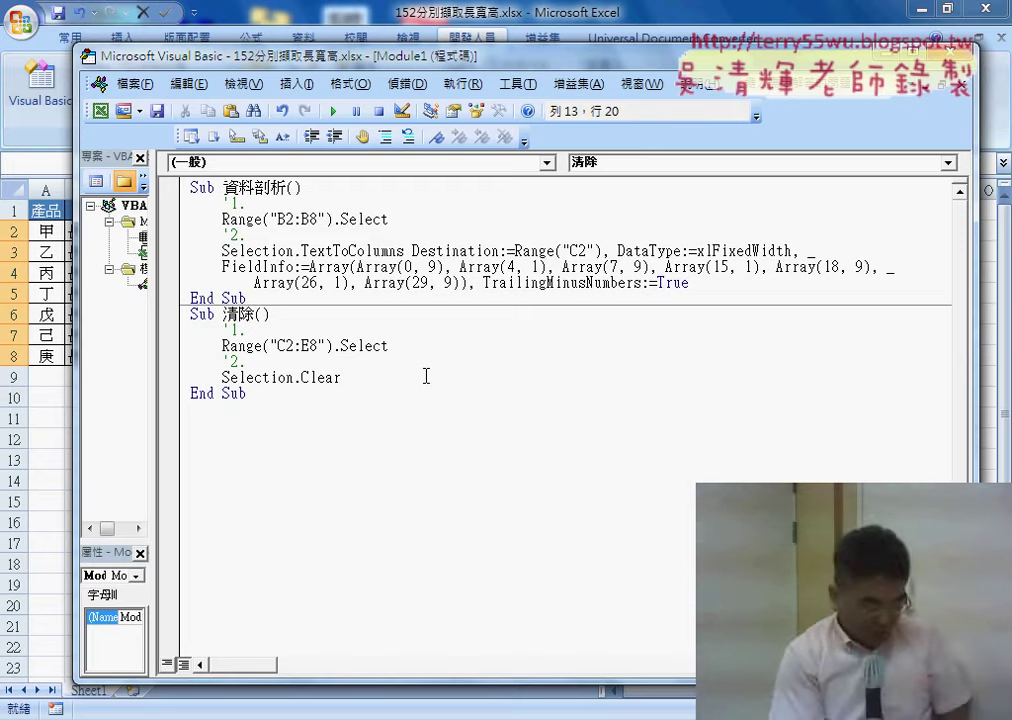
text(Contents)
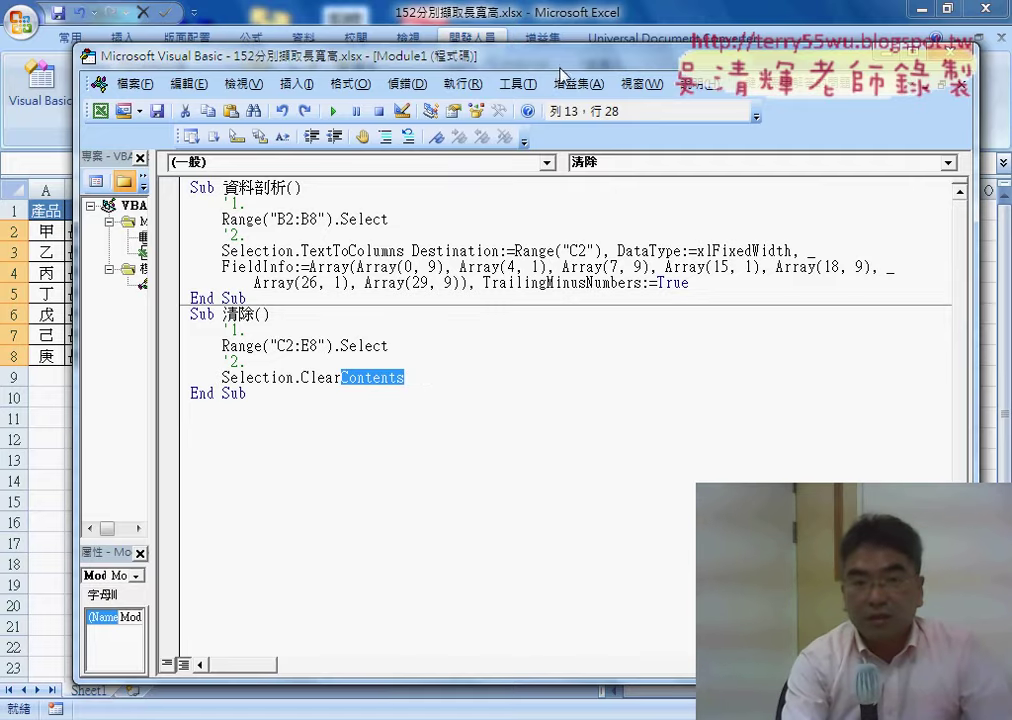
drag(446, 57, 476, 217)
click(77, 47)
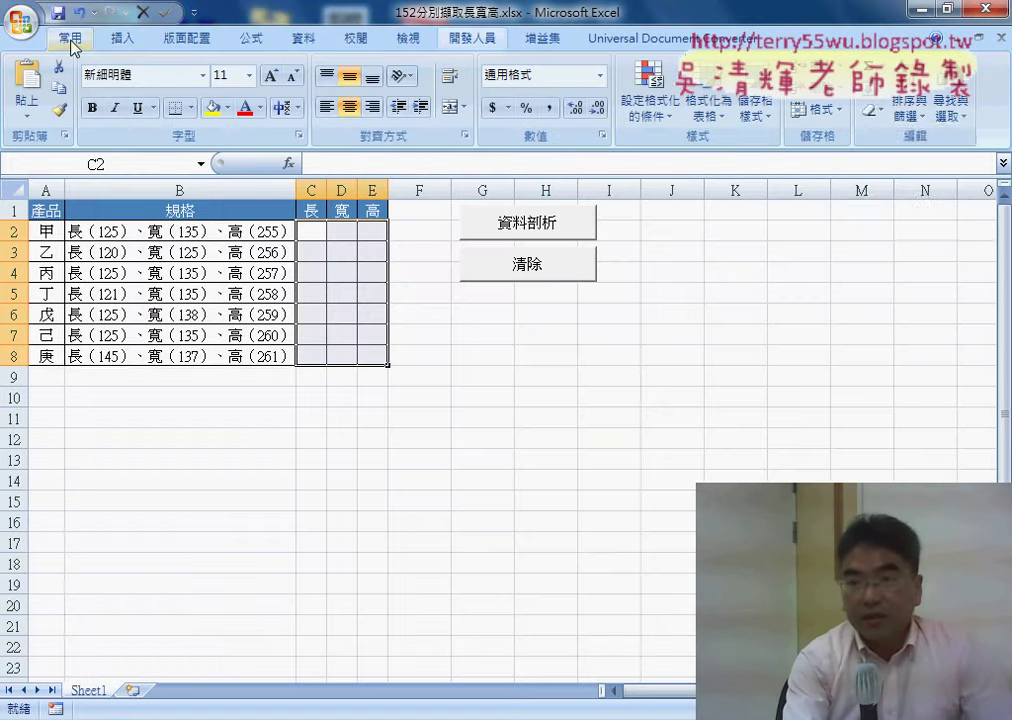
click(870, 112)
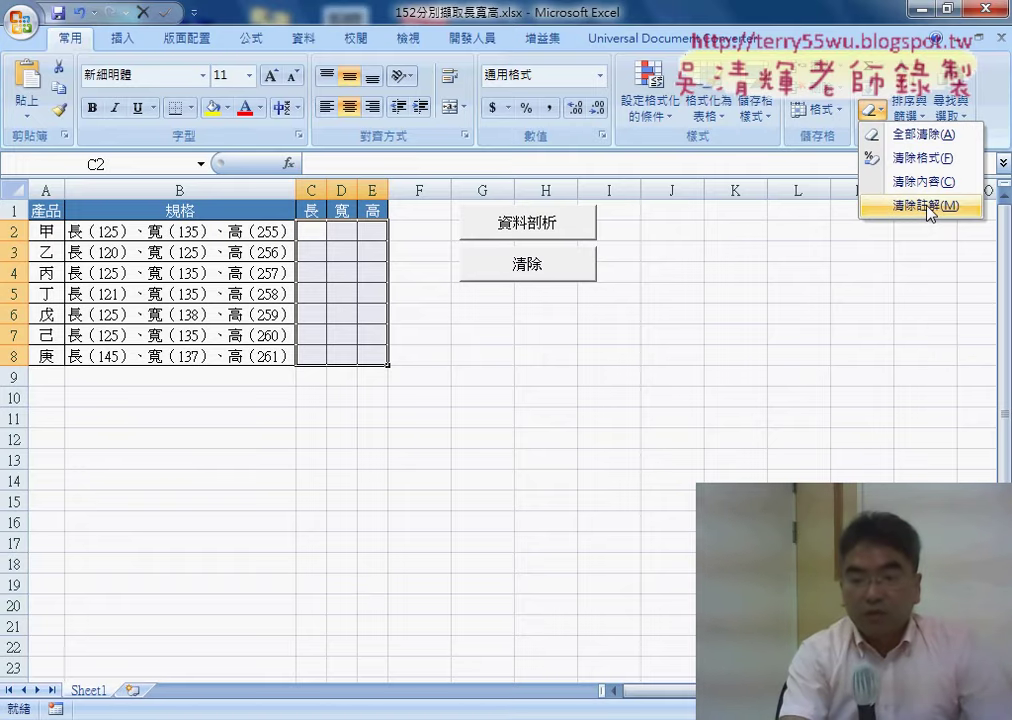
key(alt+Tab)
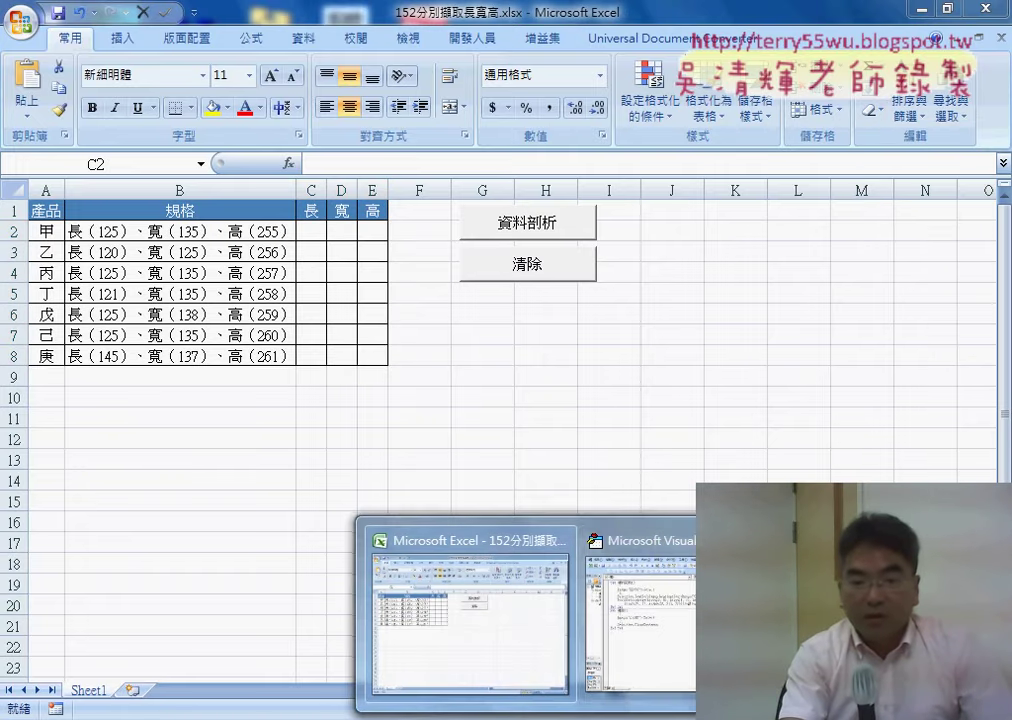
drag(365, 505, 425, 505)
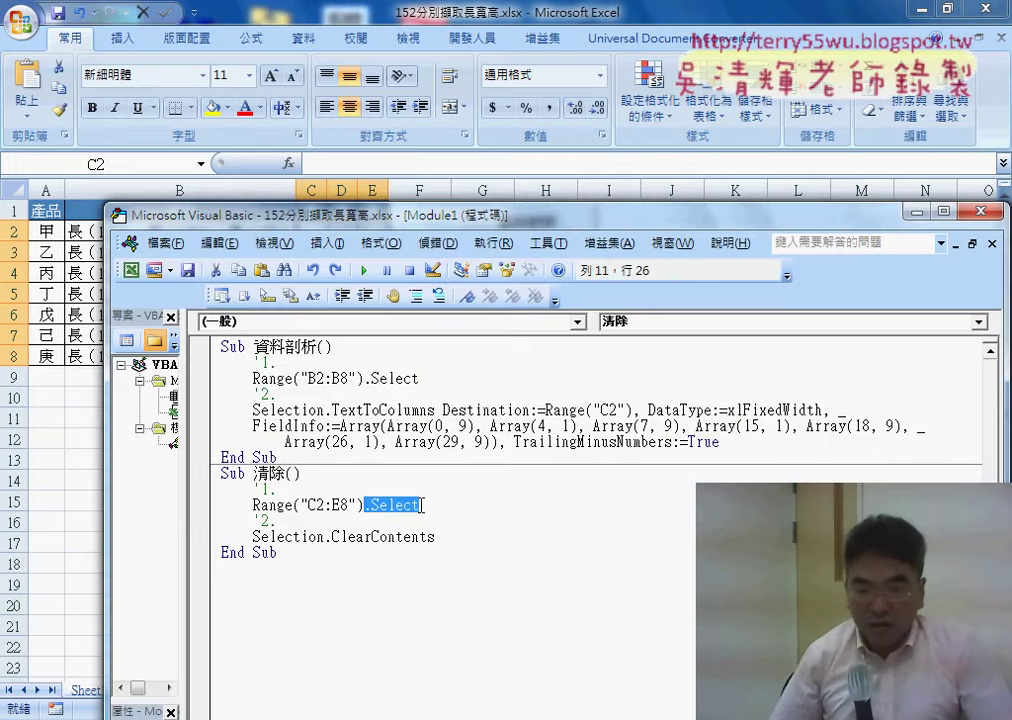
text(.)
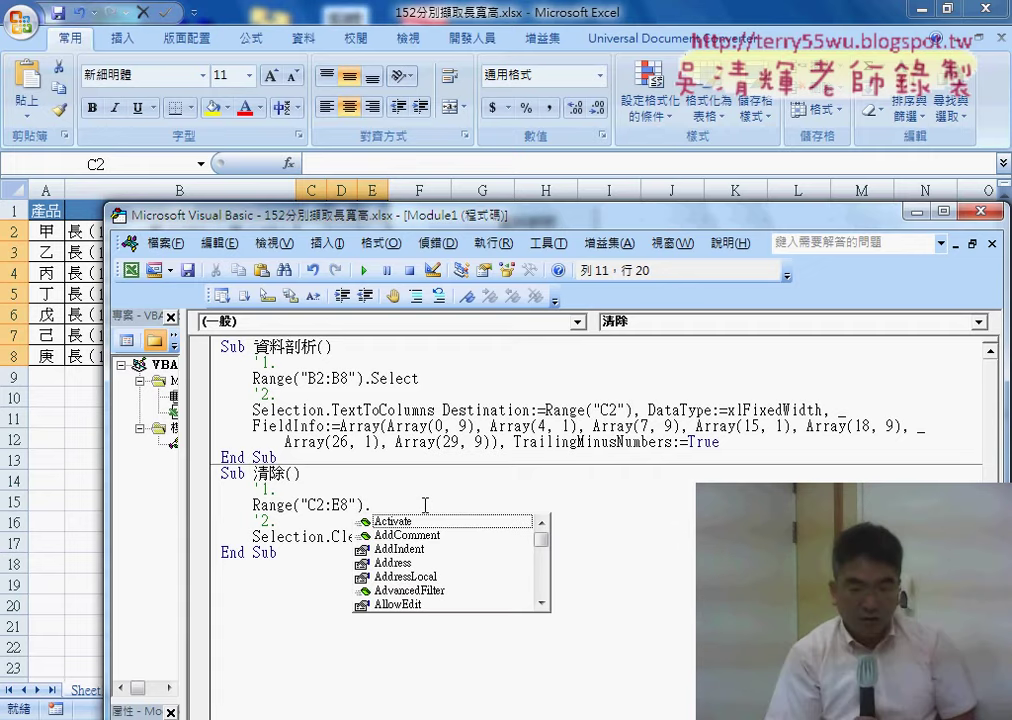
text(c)
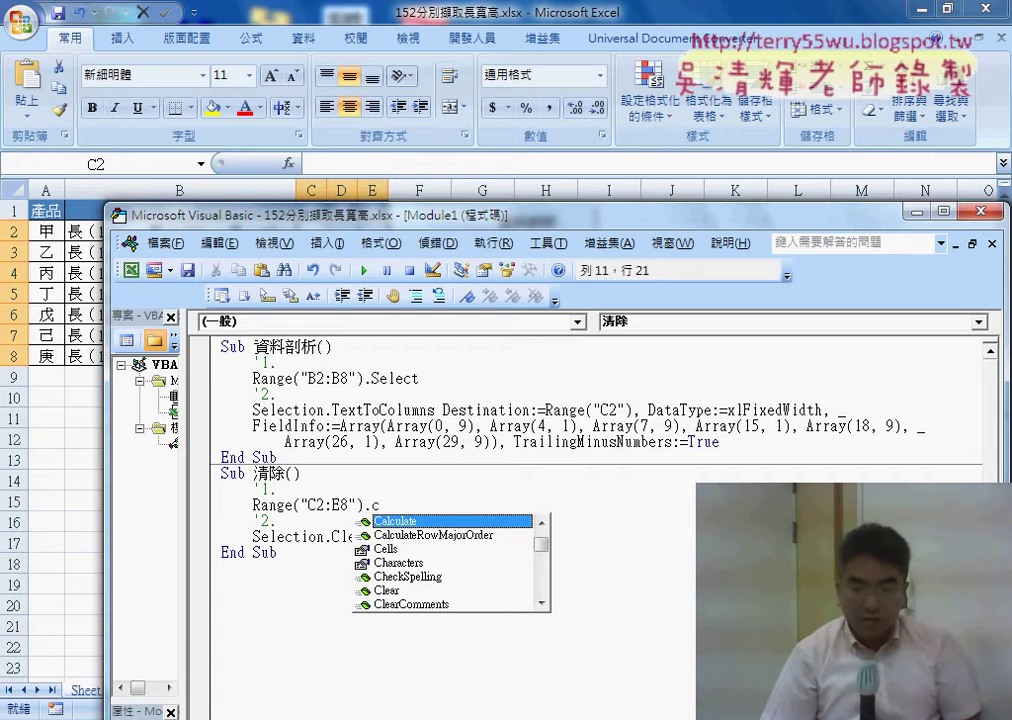
text(l)
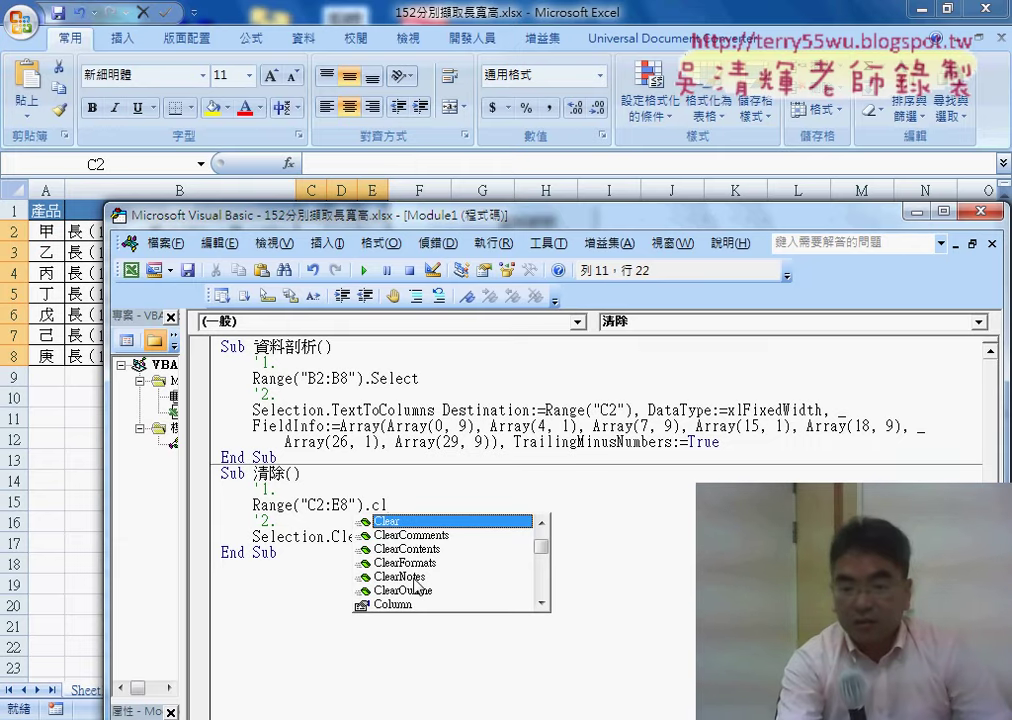
click(623, 557)
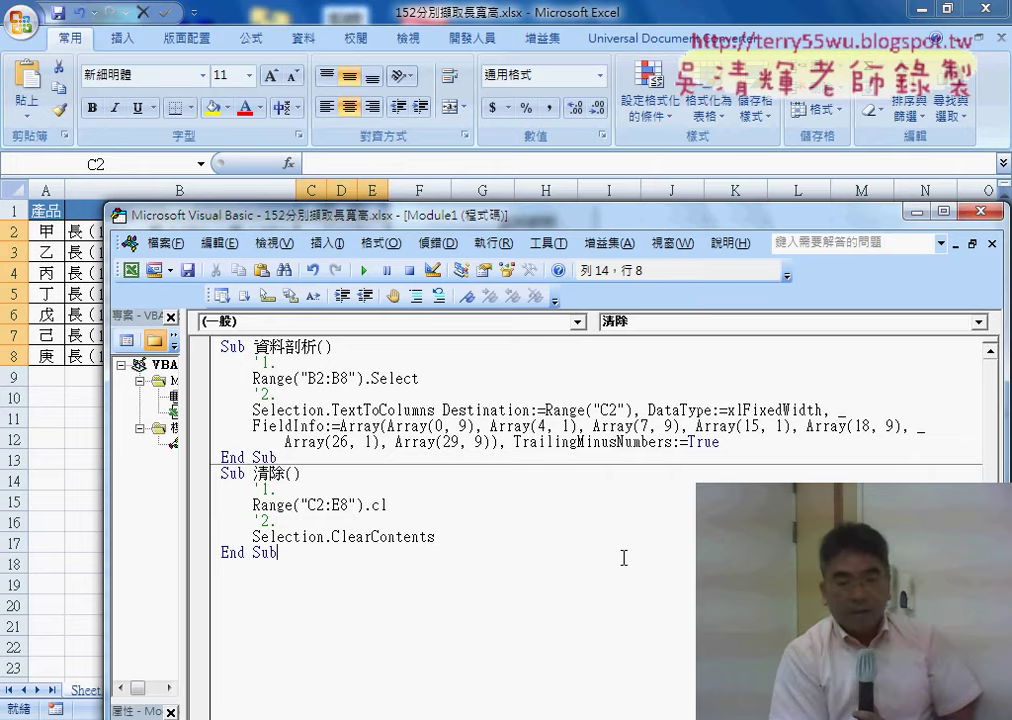
key(ctrl+z)
key(ctrl+z)
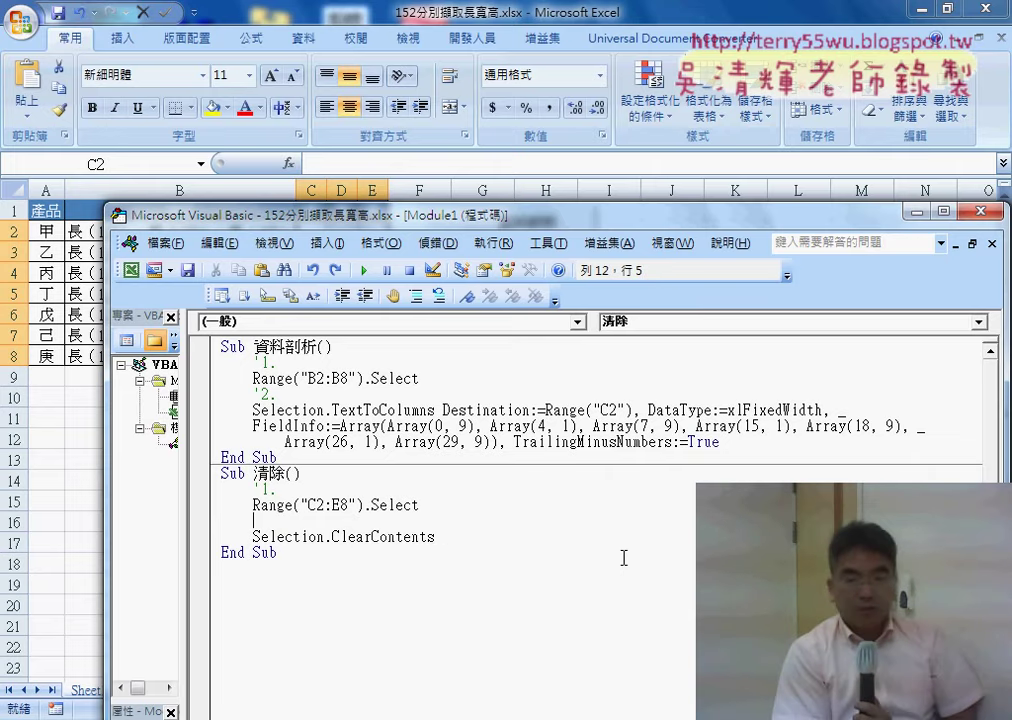
key(ctrl+z)
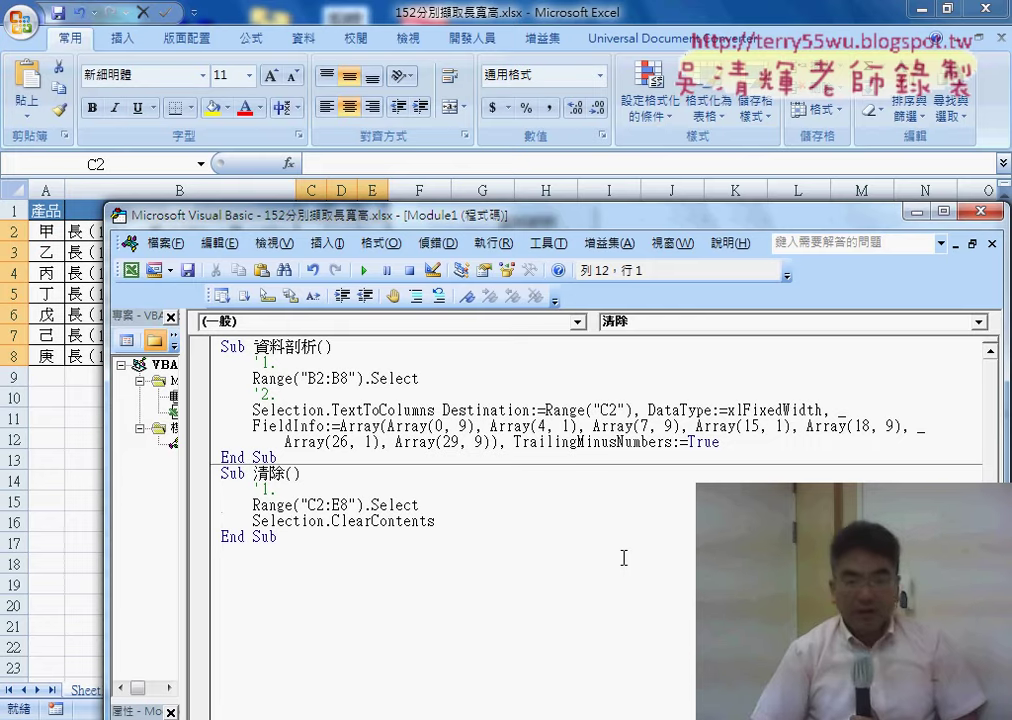
key(Left)
key(Return)
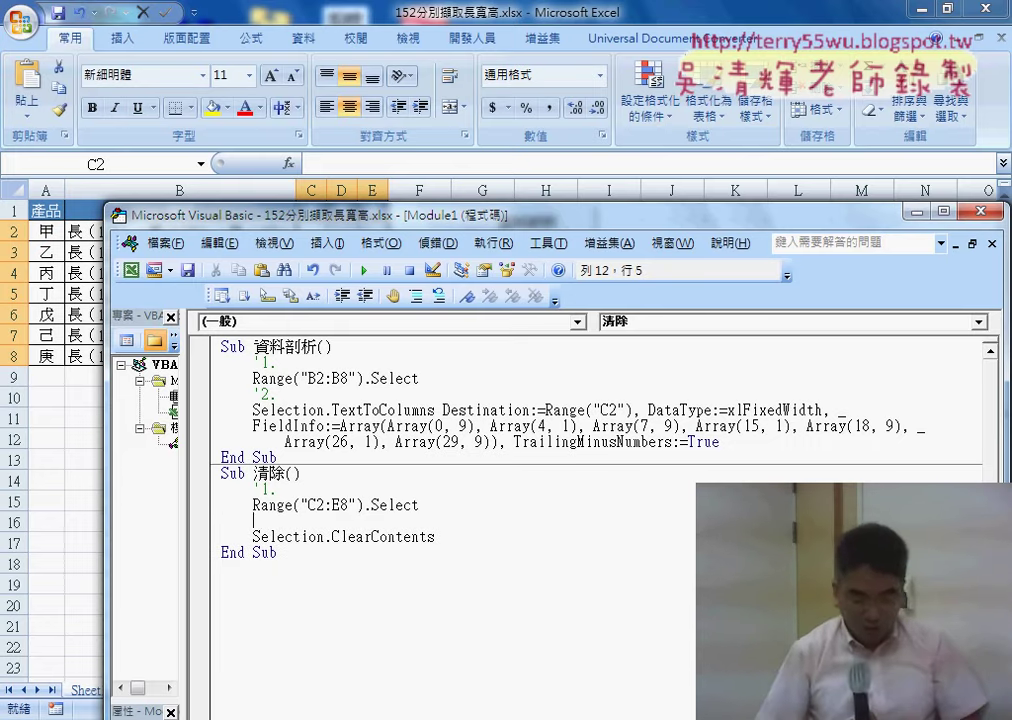
text('2.)
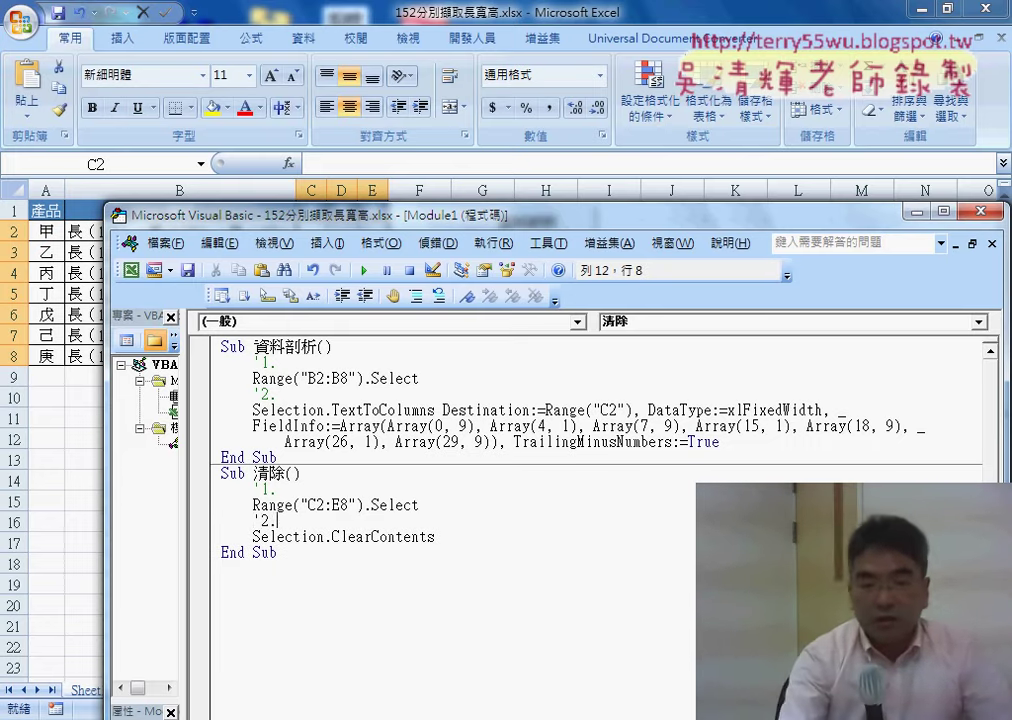
Draw a new form button to the right of the existing buttons
click(75, 460)
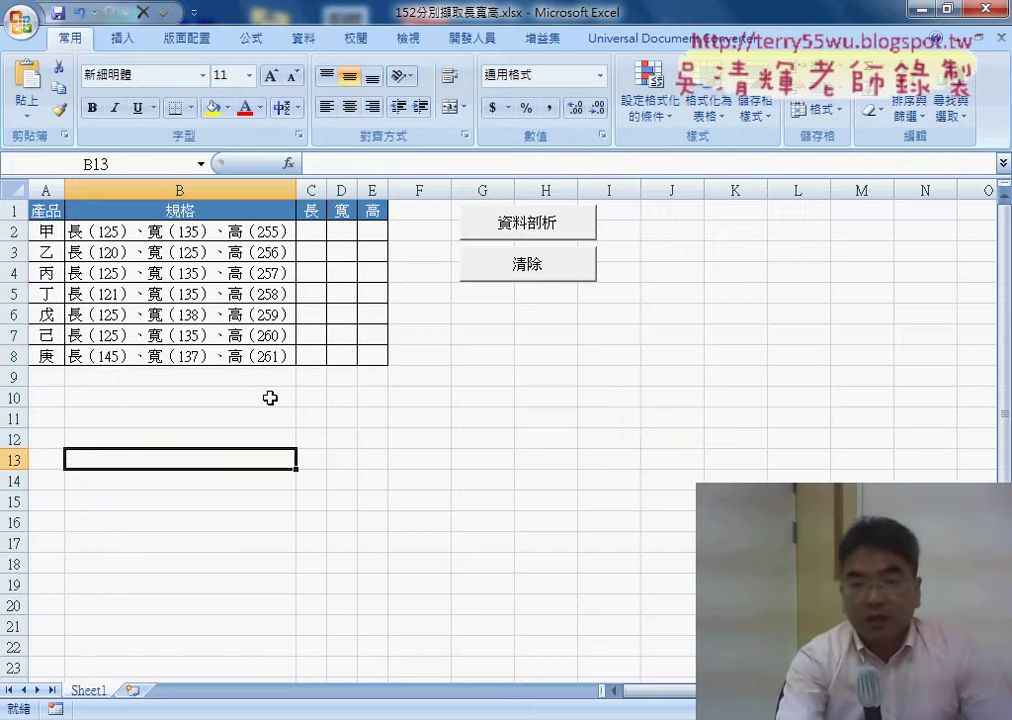
click(466, 40)
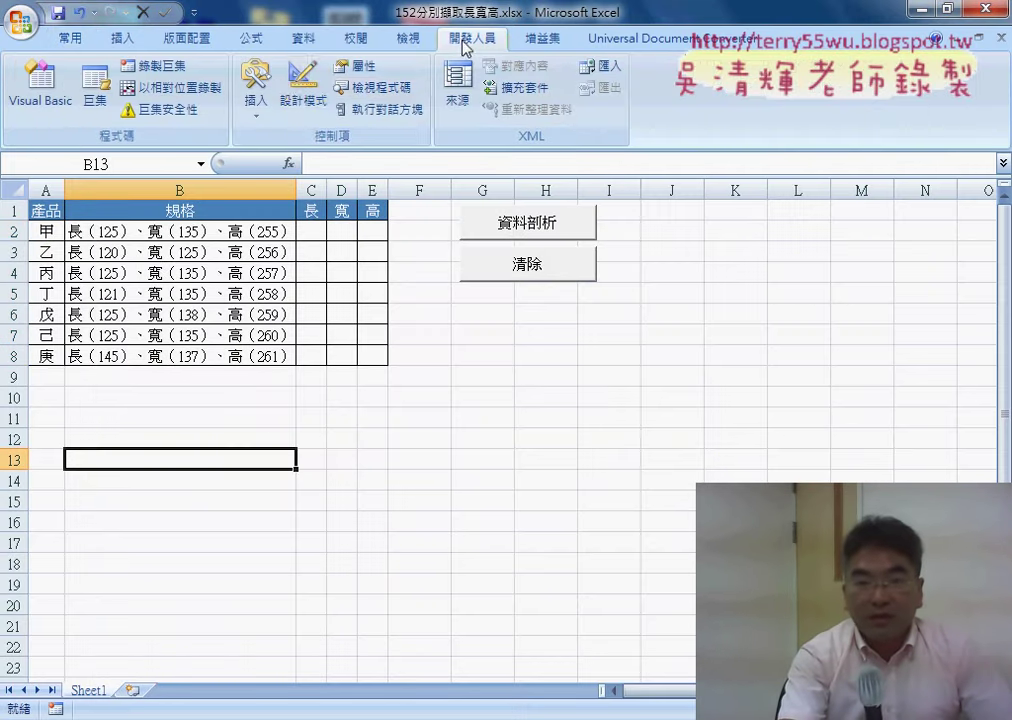
click(253, 112)
click(247, 161)
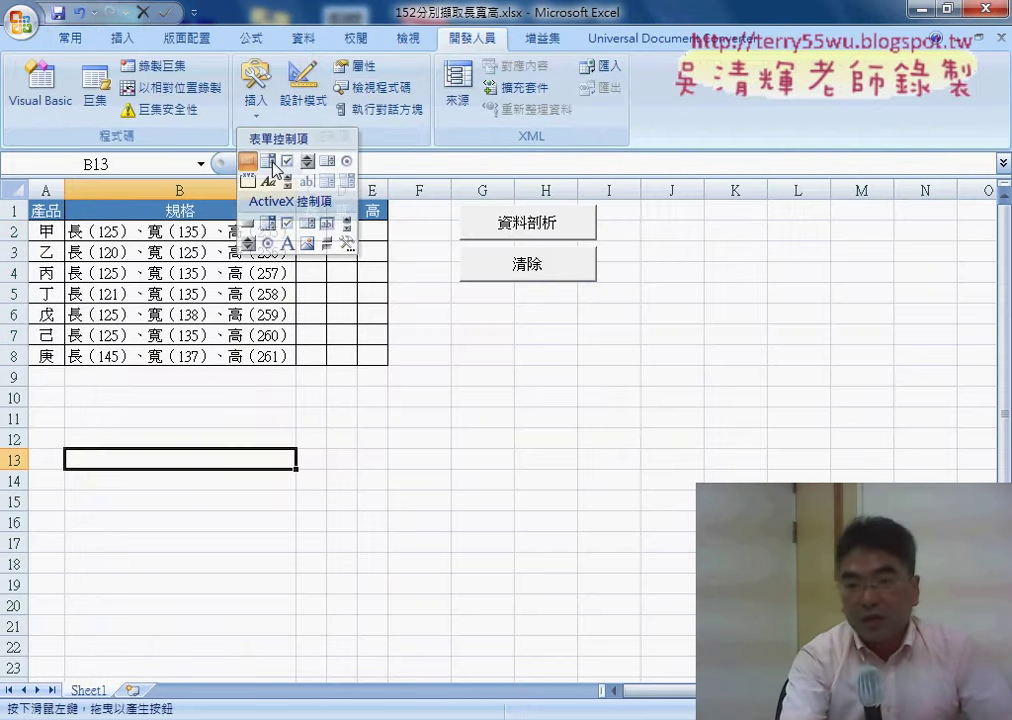
drag(639, 203, 770, 240)
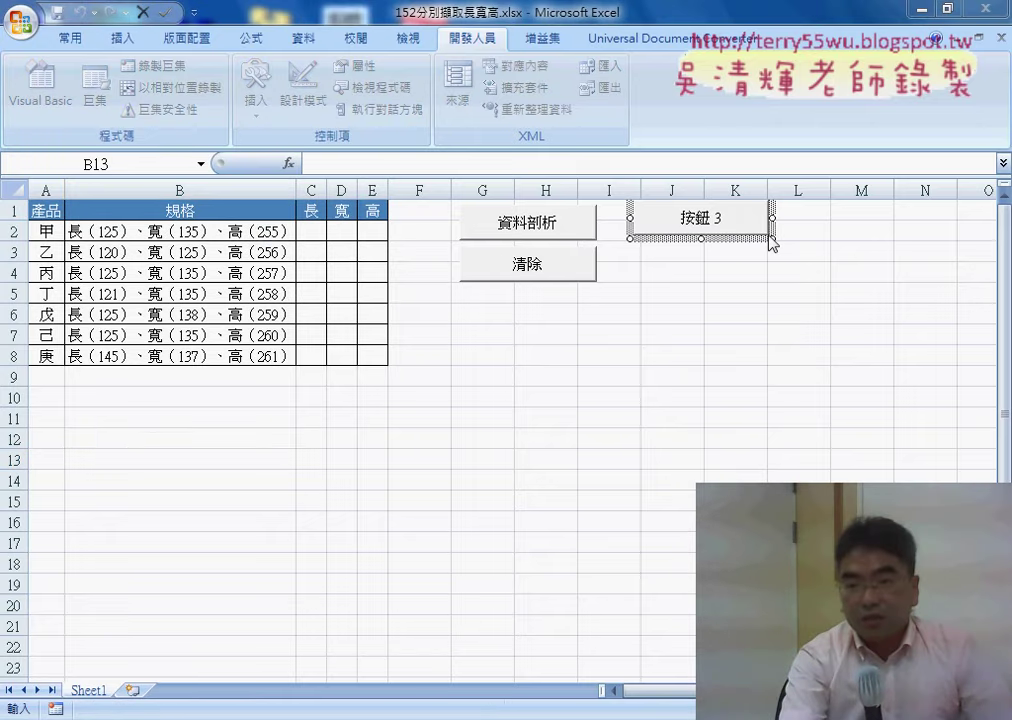
Assign the 資料剖析 macro to the new button and caption it 資料剖析
click(568, 227)
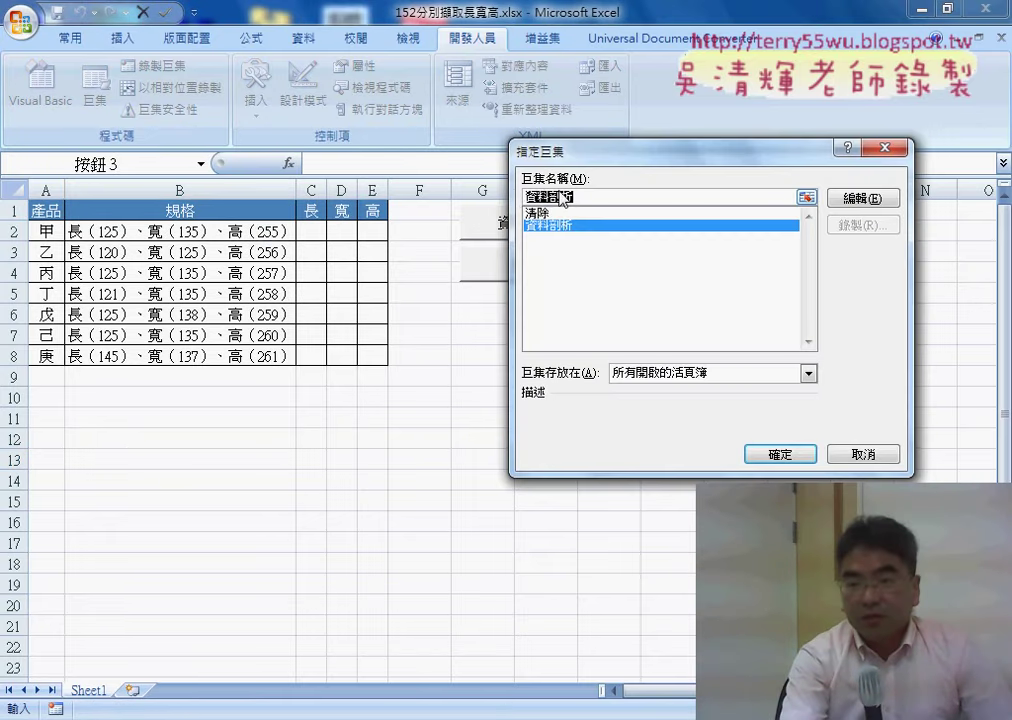
right_click(560, 200)
click(590, 228)
click(779, 455)
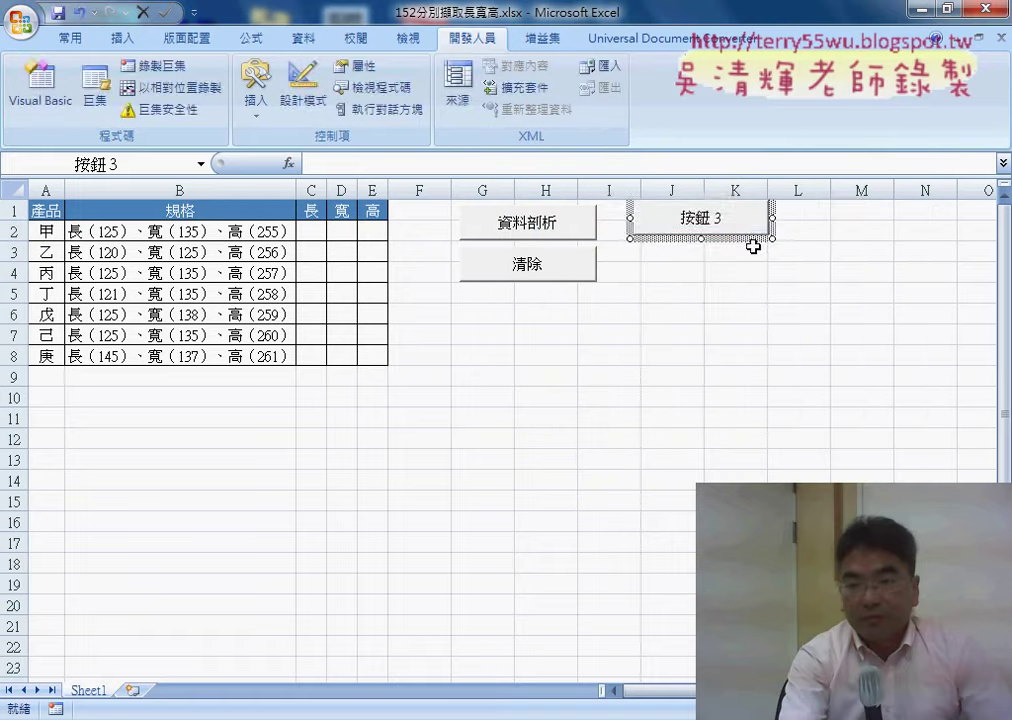
drag(676, 217, 724, 217)
right_click(702, 216)
click(760, 277)
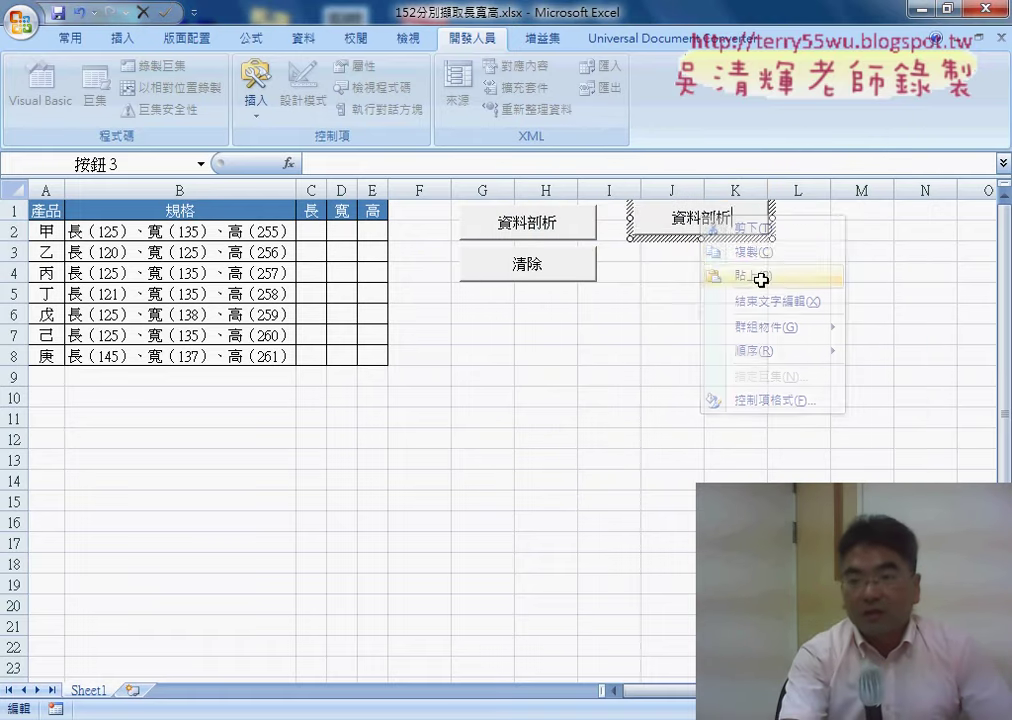
click(739, 273)
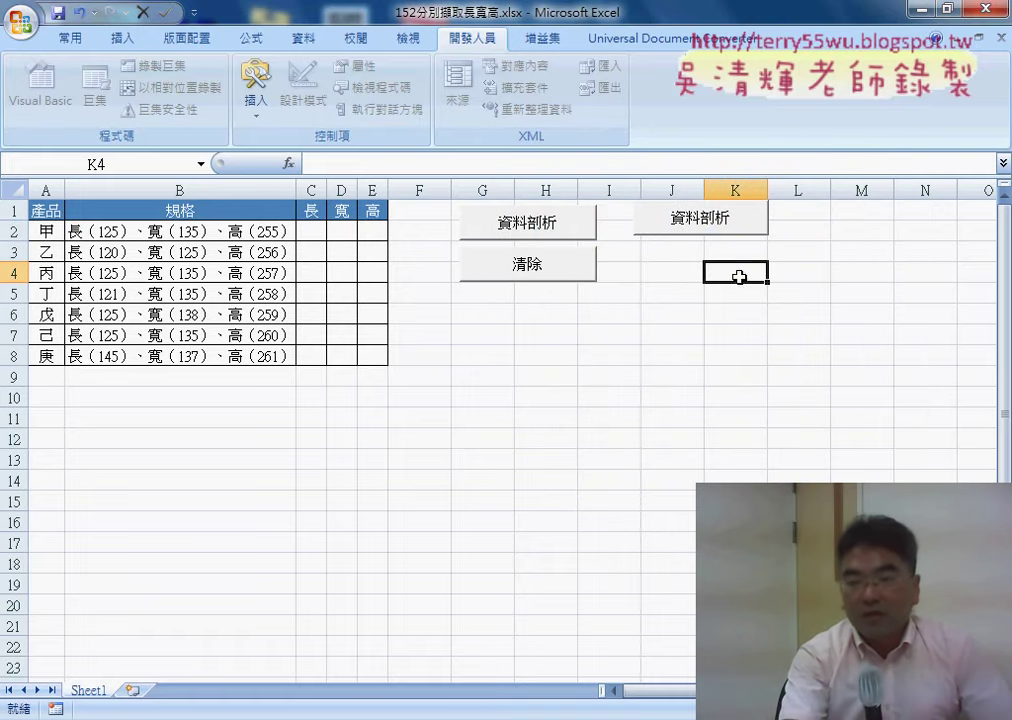
Copy the 資料剖析 button and paste a duplicate just below it
right_click(690, 225)
key(Escape)
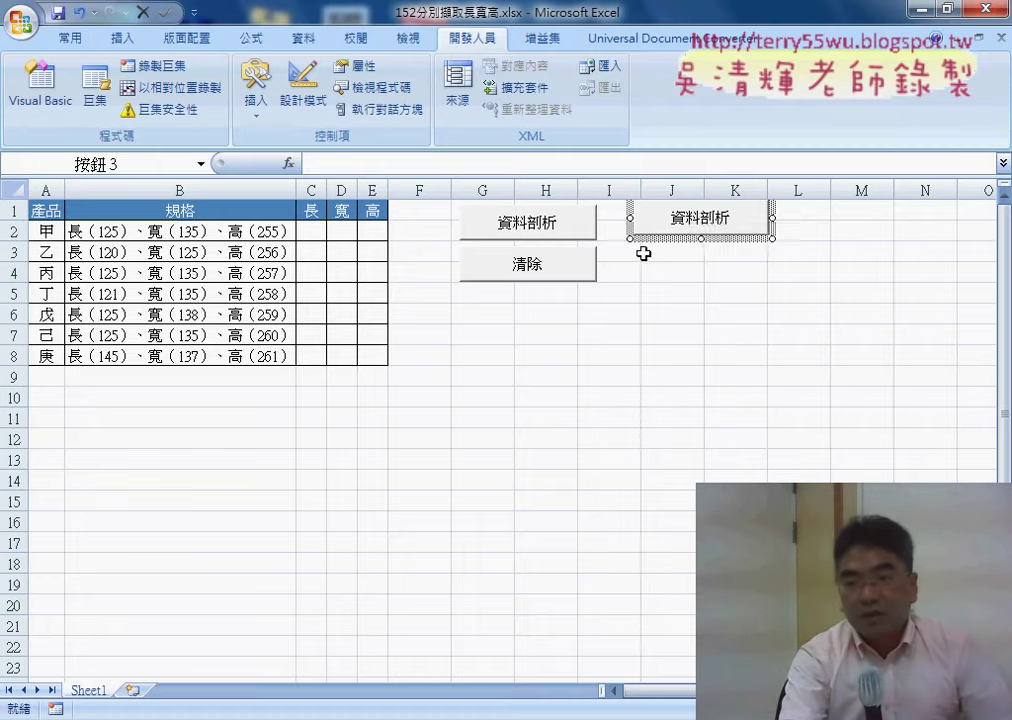
click(637, 251)
right_click(637, 252)
click(655, 314)
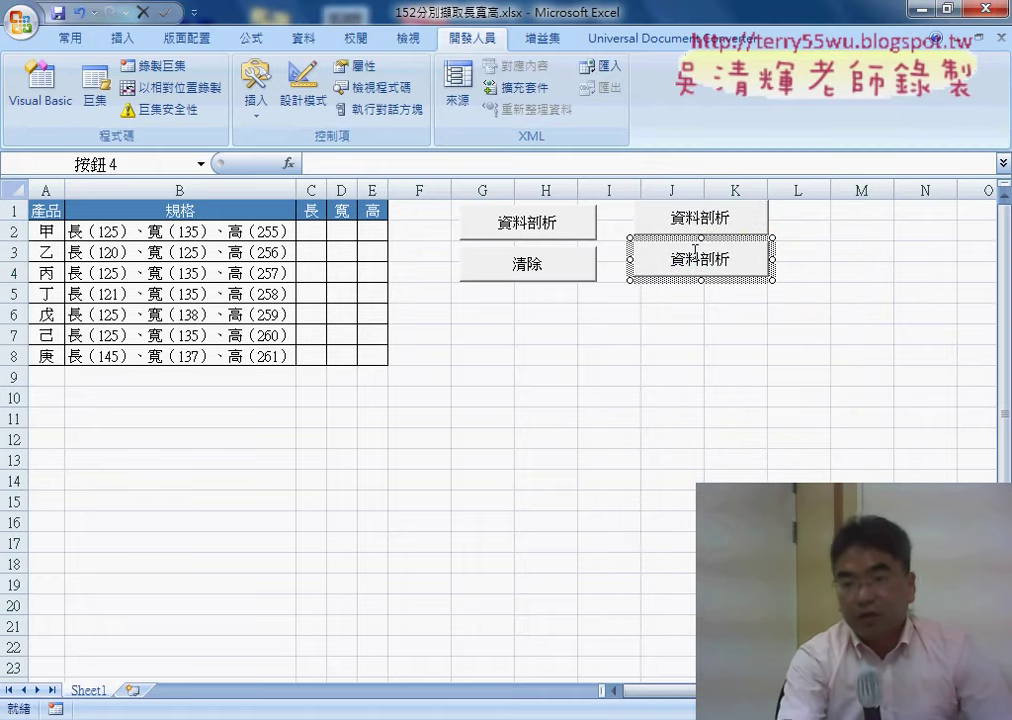
click(845, 292)
Assign the 清除 macro to the duplicate button and relabel it 清除
right_click(707, 263)
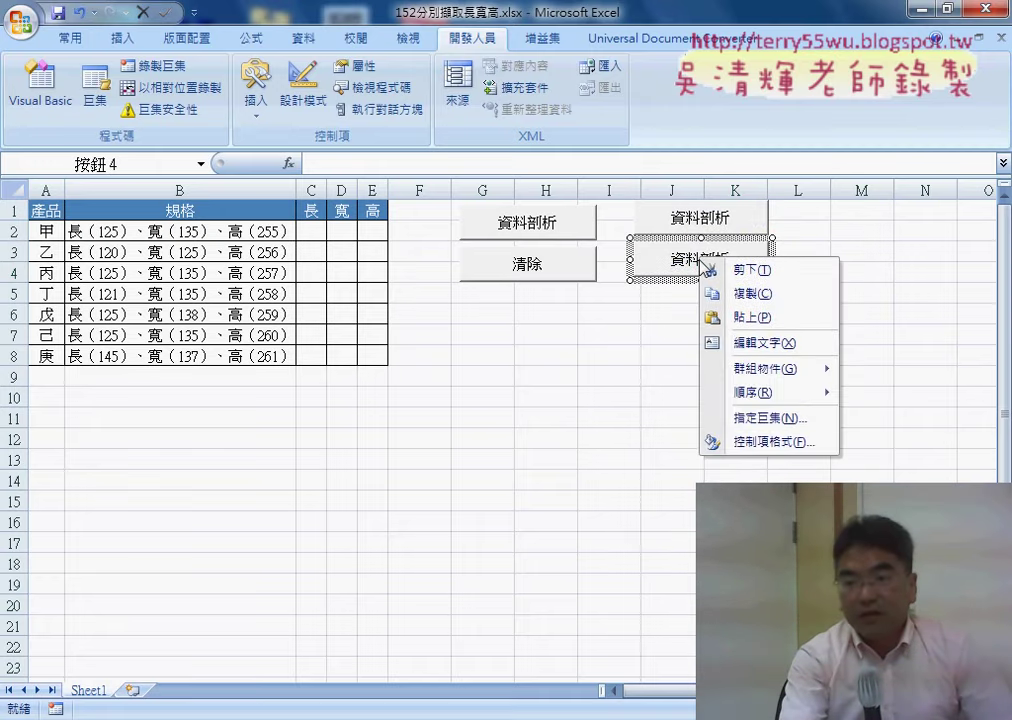
click(763, 421)
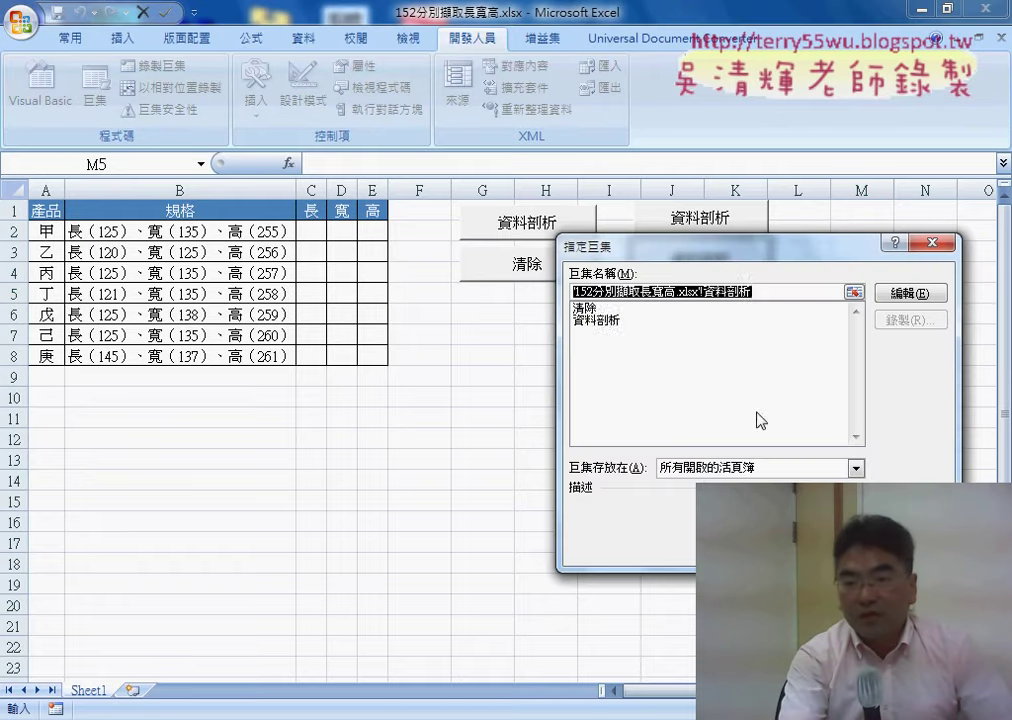
click(605, 308)
right_click(583, 291)
click(652, 318)
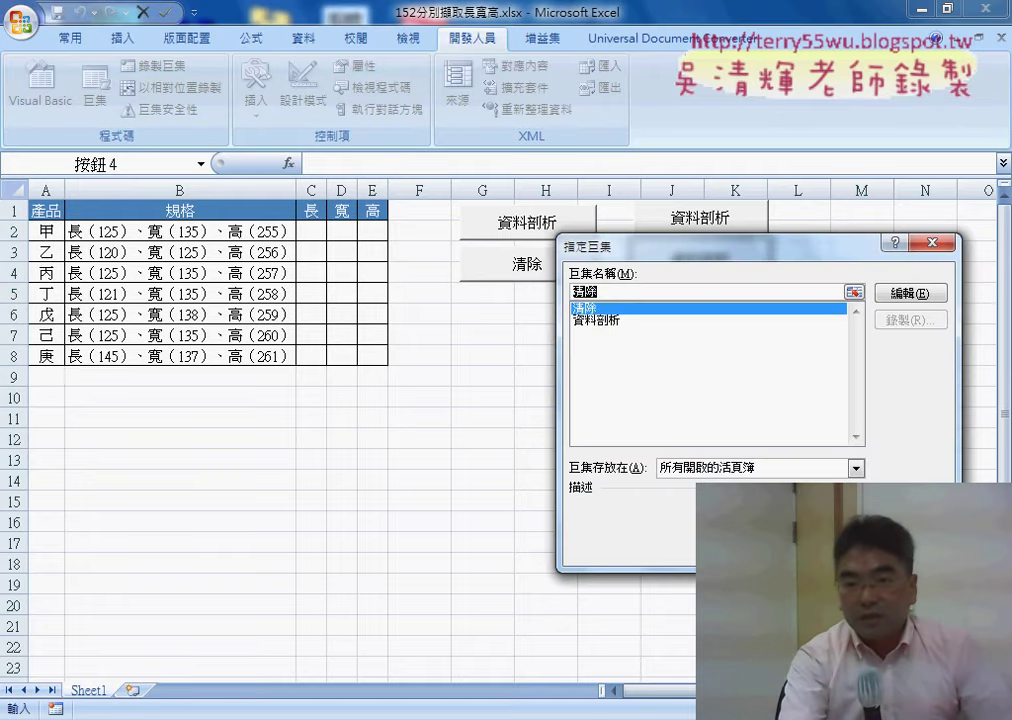
key(Return)
drag(670, 258, 730, 258)
right_click(706, 257)
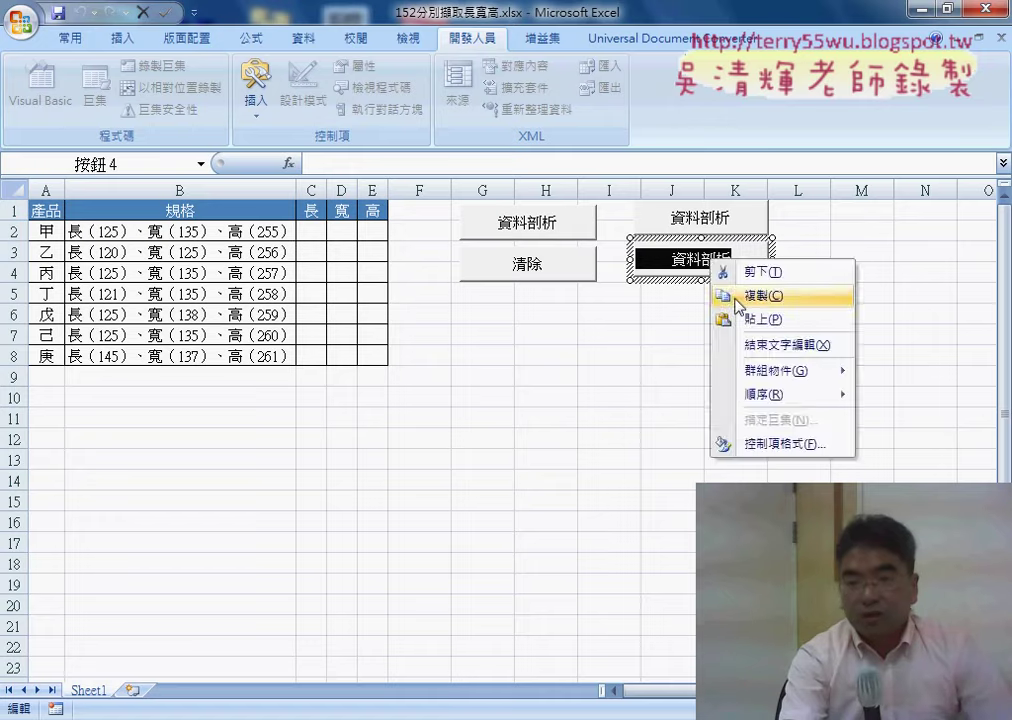
click(734, 316)
click(644, 325)
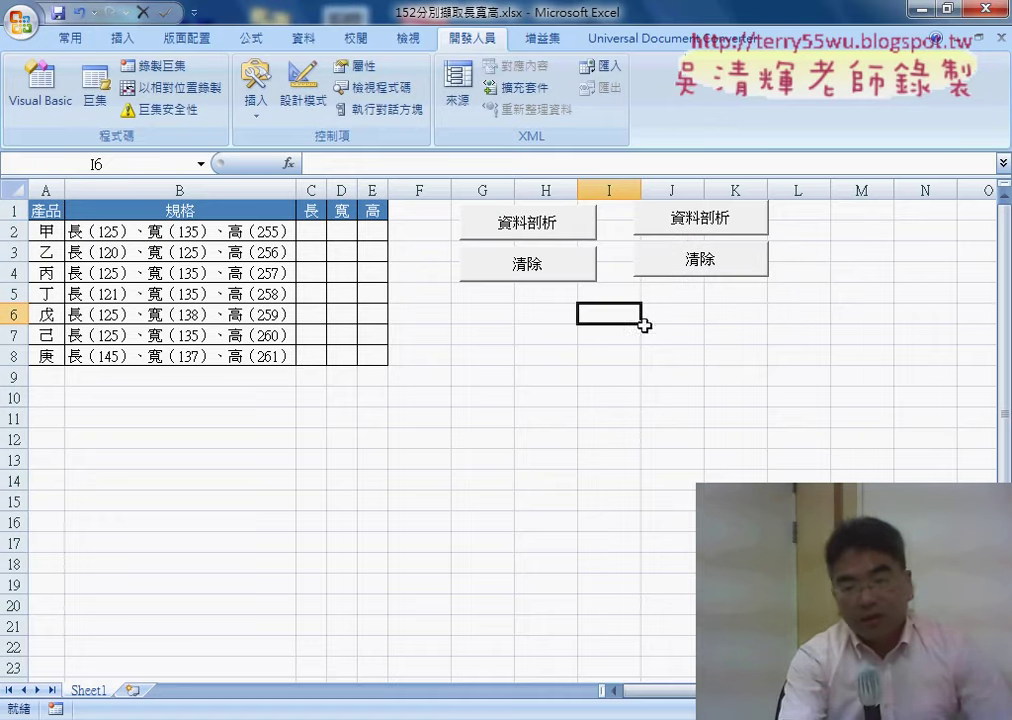
Select the original 資料剖析 and 清除 buttons together and delete them
right_click(556, 225)
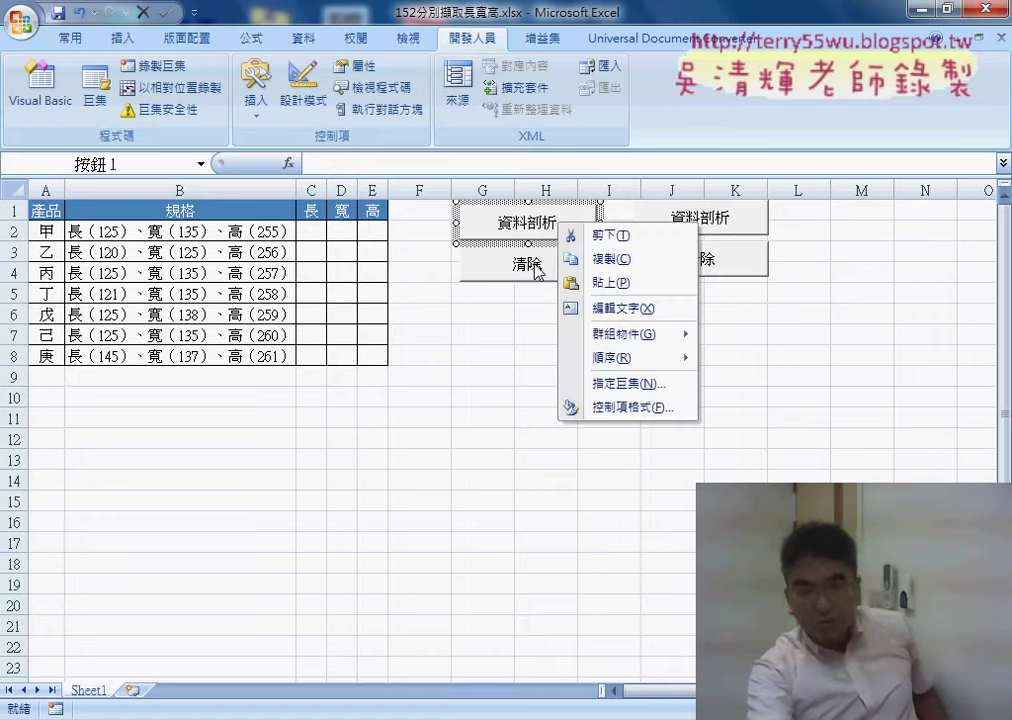
key(Escape)
ctrl+click(519, 265)
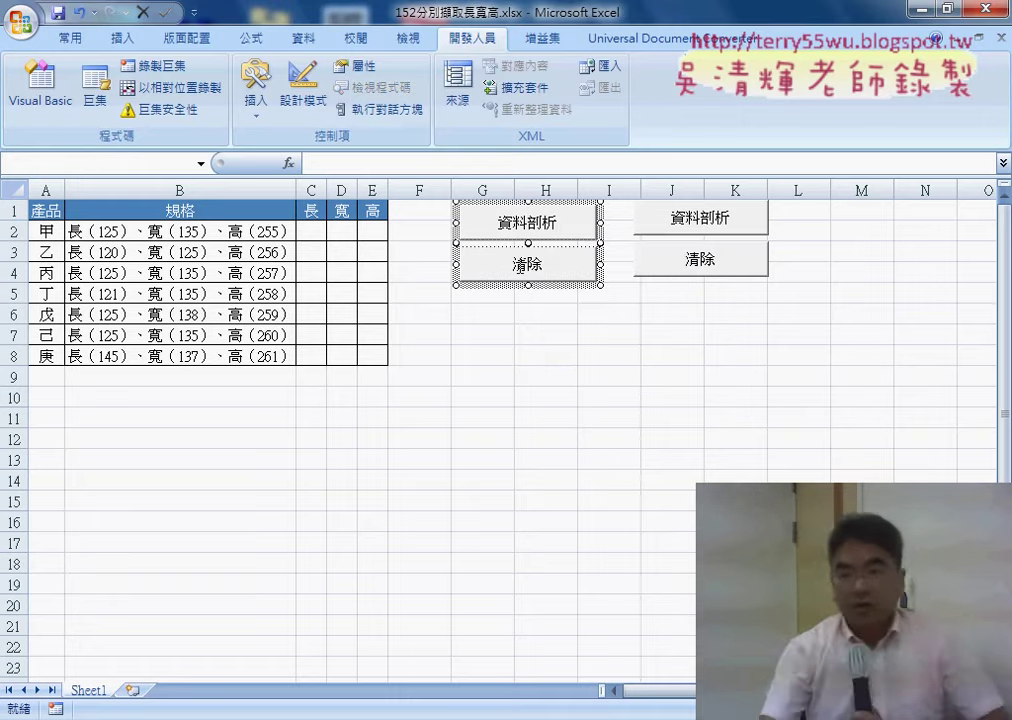
key(Delete)
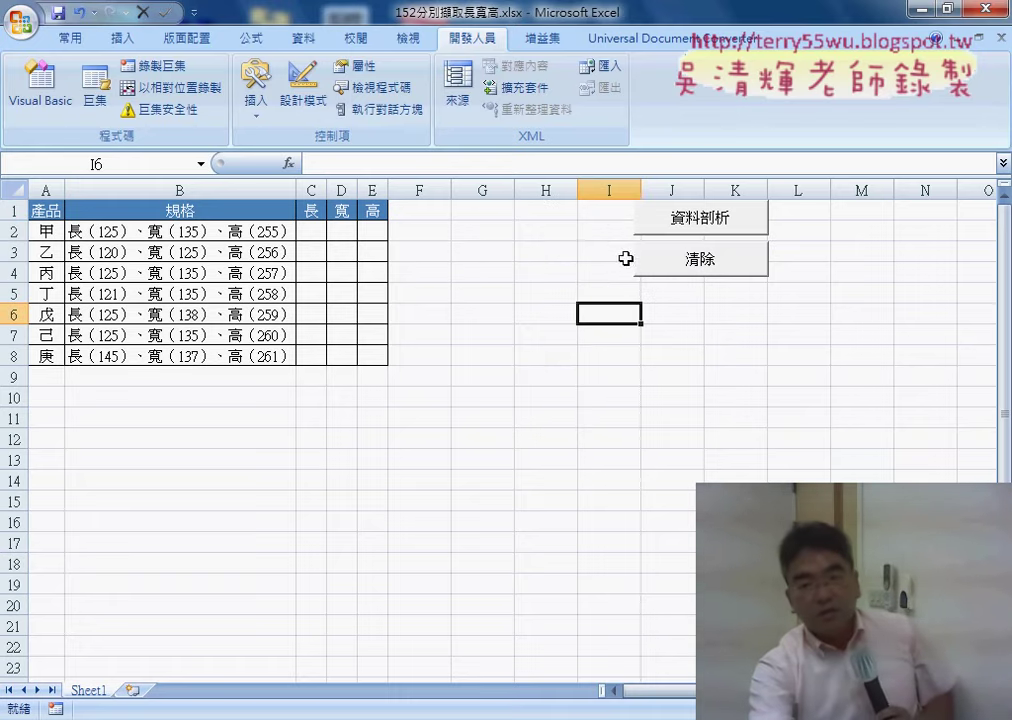
Restore the accidentally removed 清除 button and move the new button pair left beside the table
right_click(676, 228)
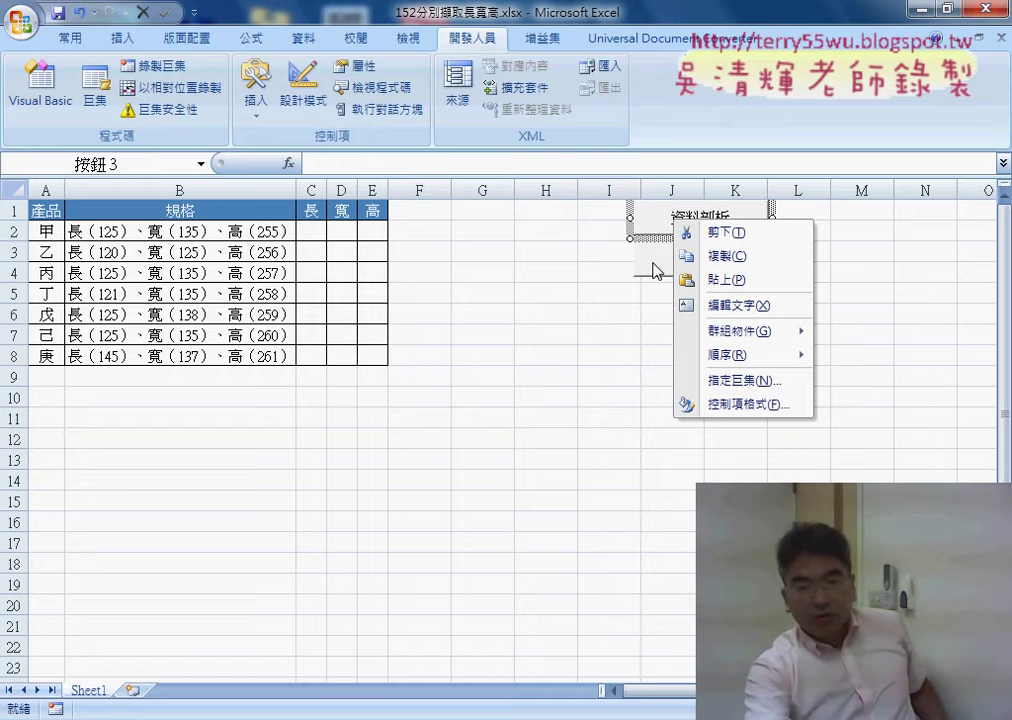
key(Escape)
key(ctrl+z)
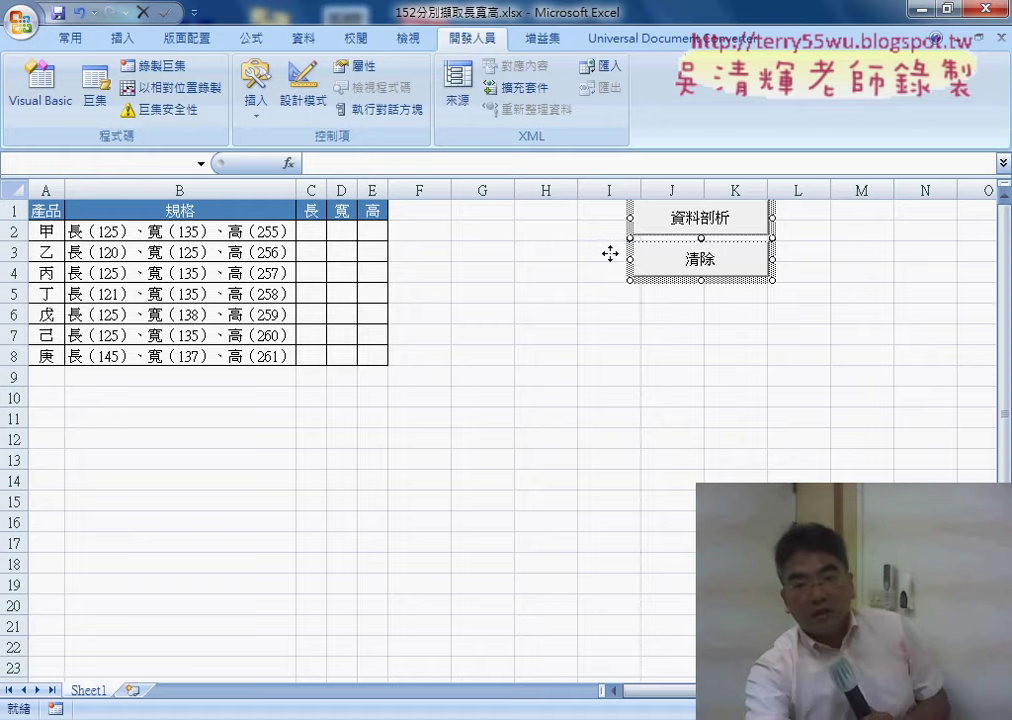
drag(609, 254, 408, 261)
click(609, 348)
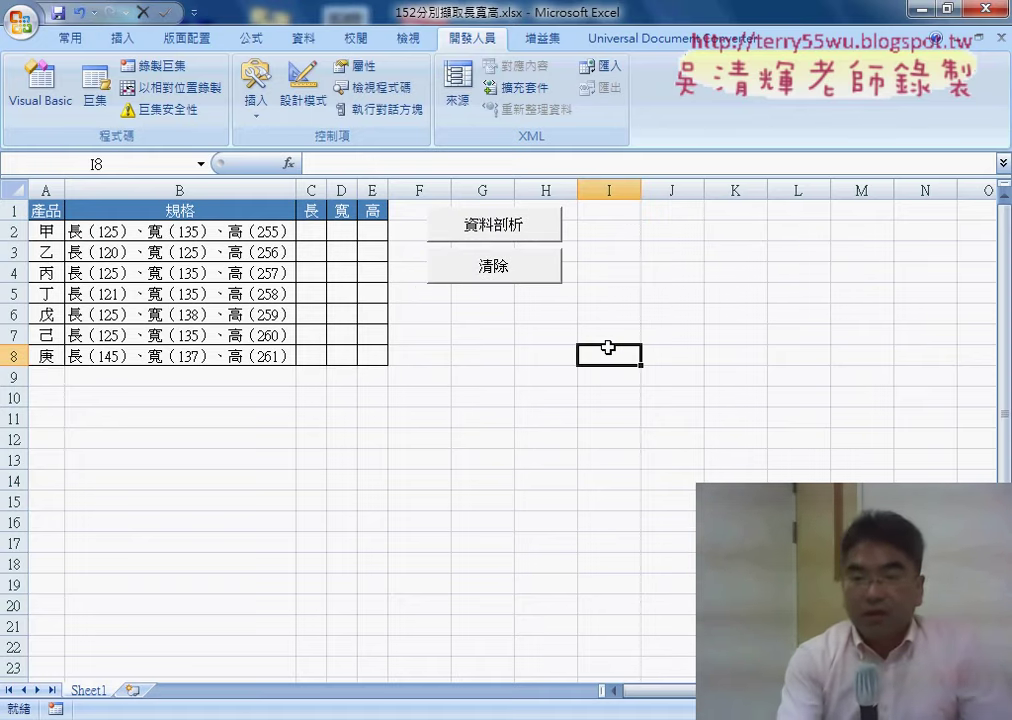
Run 資料剖析 to split the specs into 長/寬/高, confirming replacement, then empty them with 清除
click(497, 228)
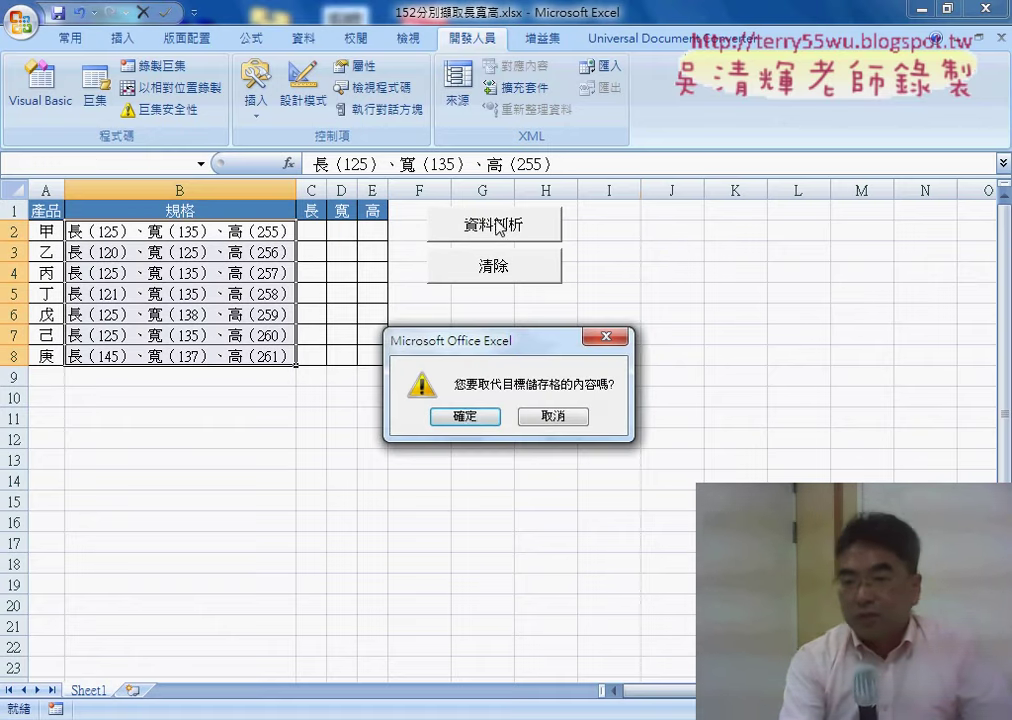
click(465, 416)
click(528, 284)
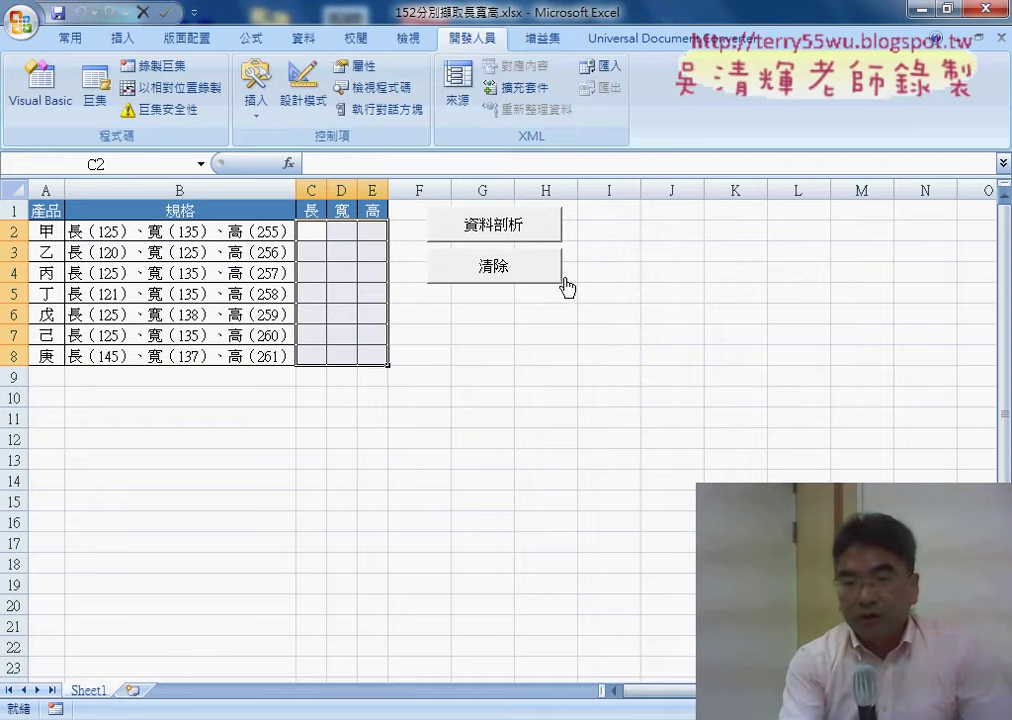
Repeat split and clear, ending with C–E refilled (e.g. 145, 137, 261 for 庚)
click(515, 228)
click(465, 416)
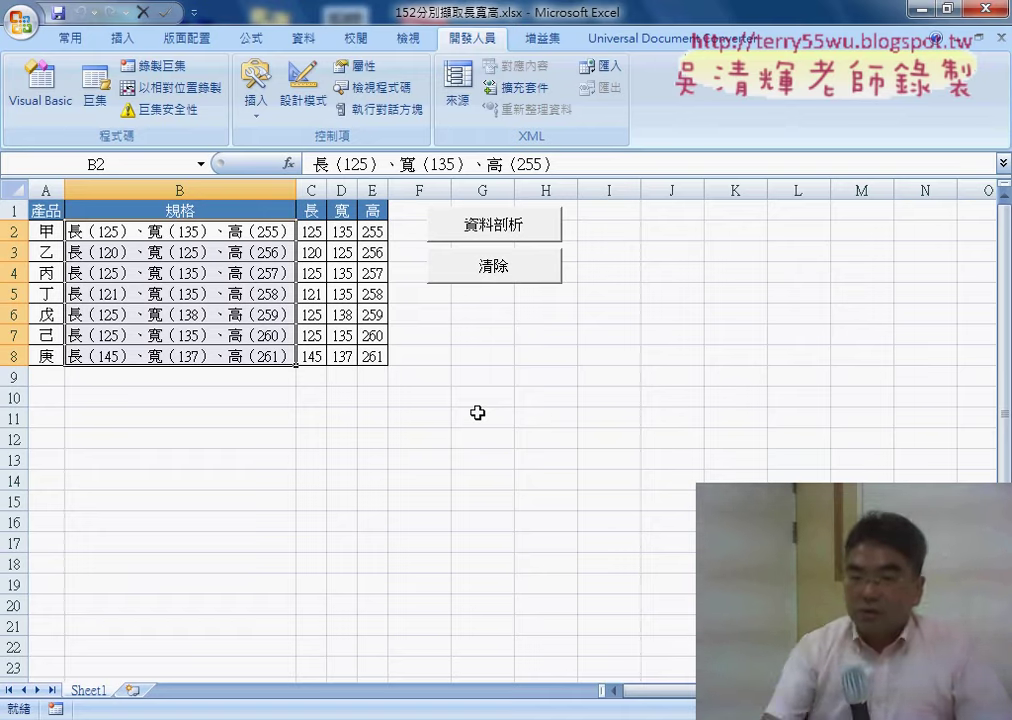
click(490, 266)
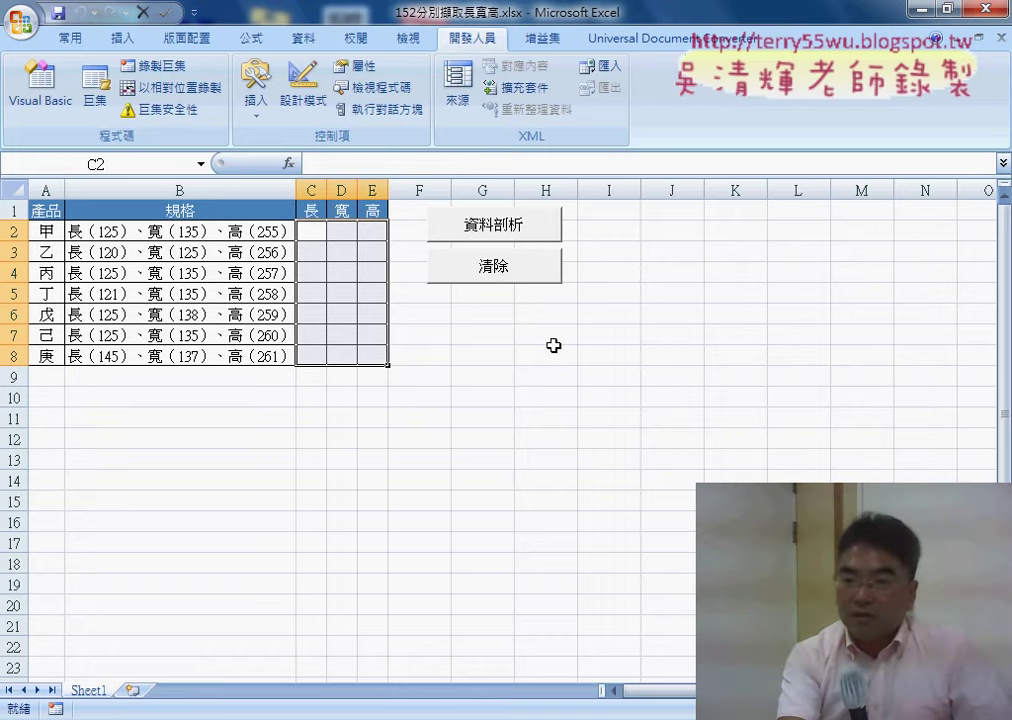
click(513, 228)
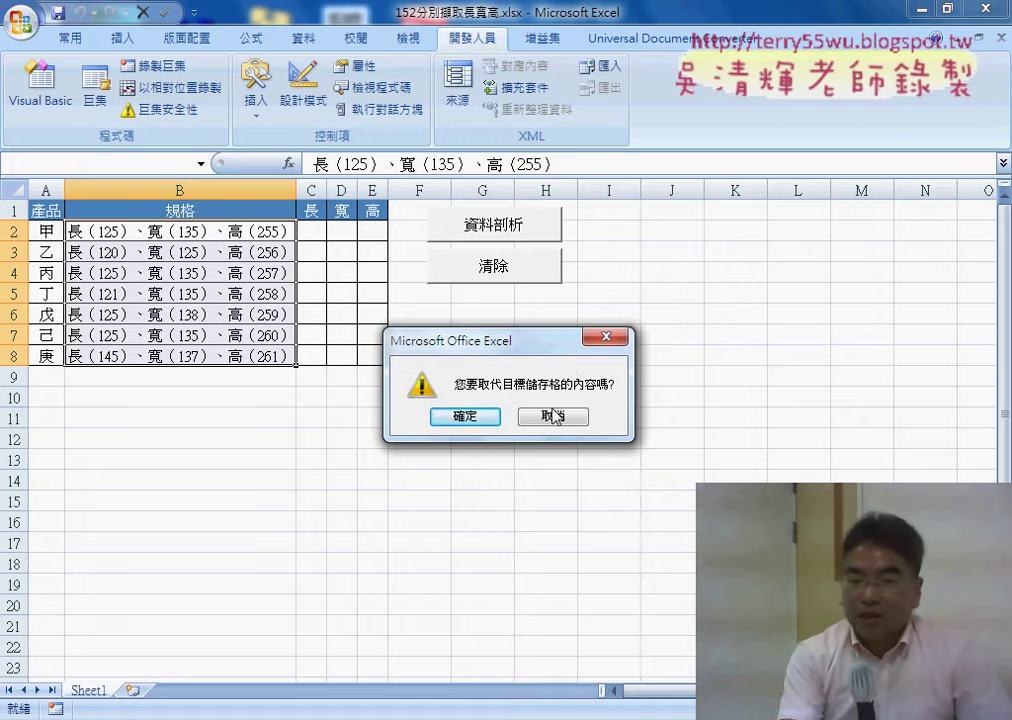
click(465, 416)
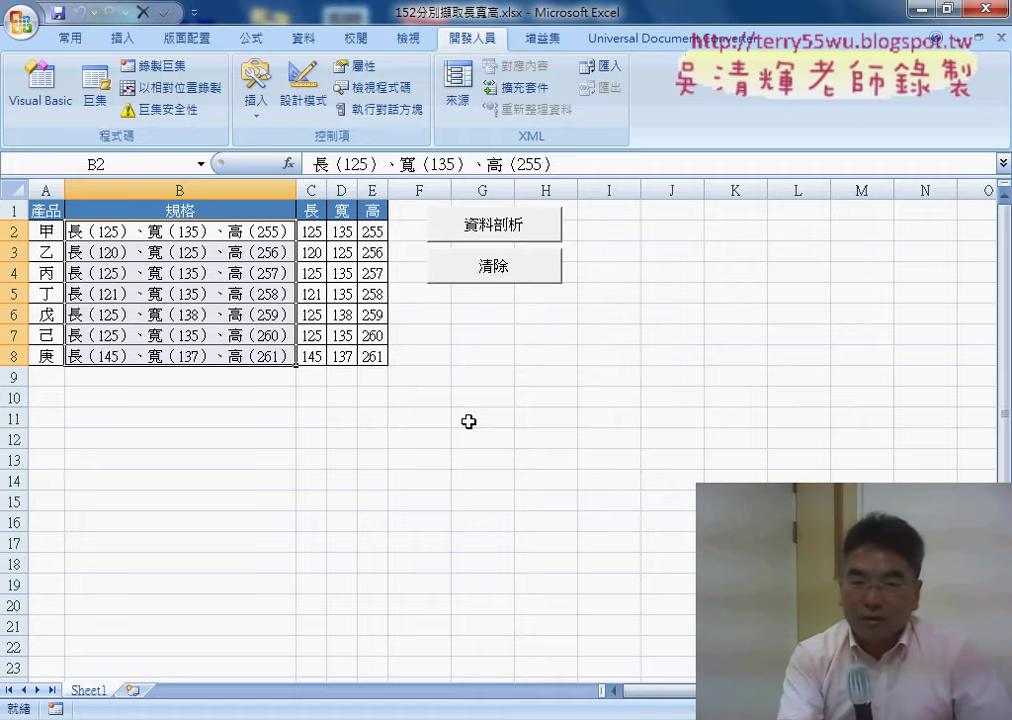